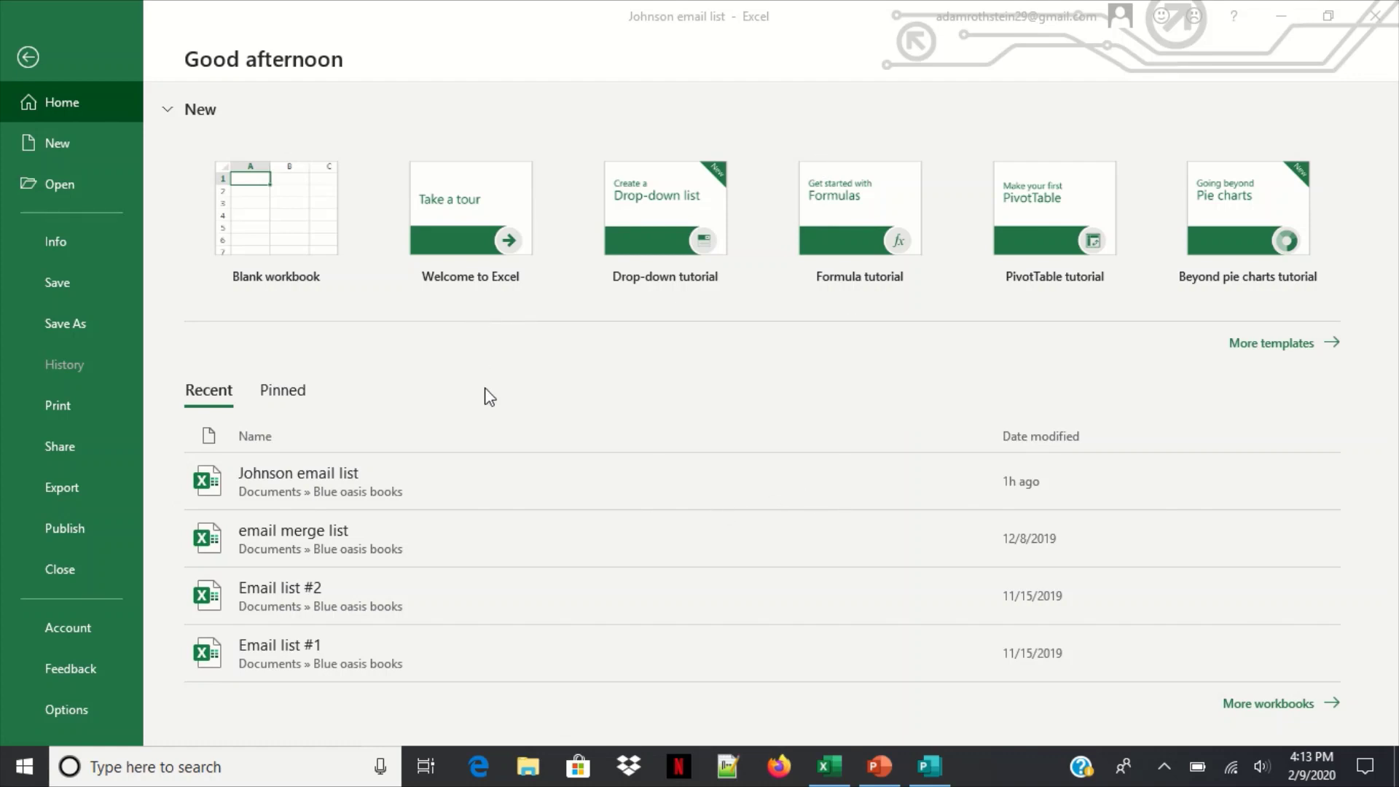
# Open the Johnson email list workbook and check its Name and Email address headers.
pyautogui.click(478, 496)
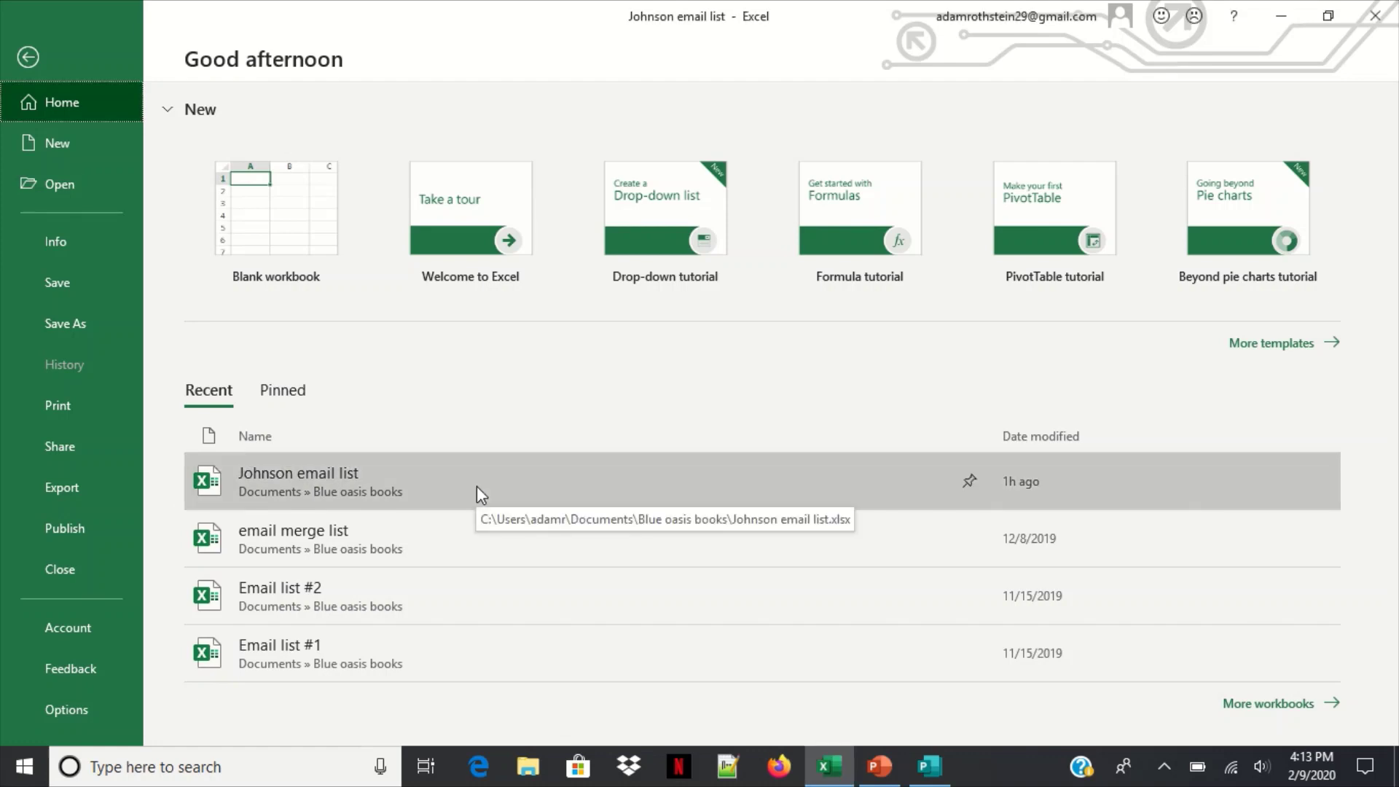
pyautogui.click(477, 486)
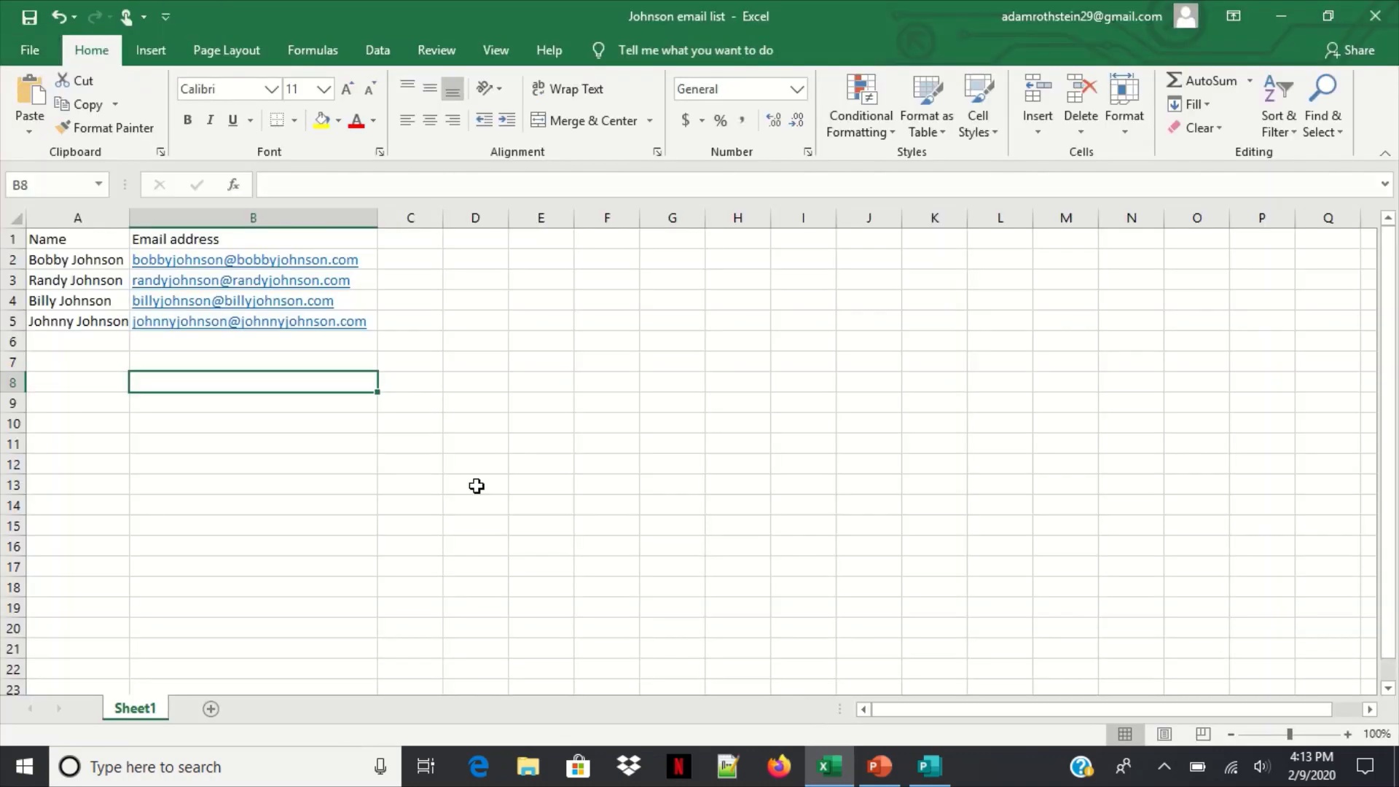
pyautogui.click(66, 236)
pyautogui.moveTo(166, 239); pyautogui.dragTo(31, 244)
pyautogui.click(64, 244)
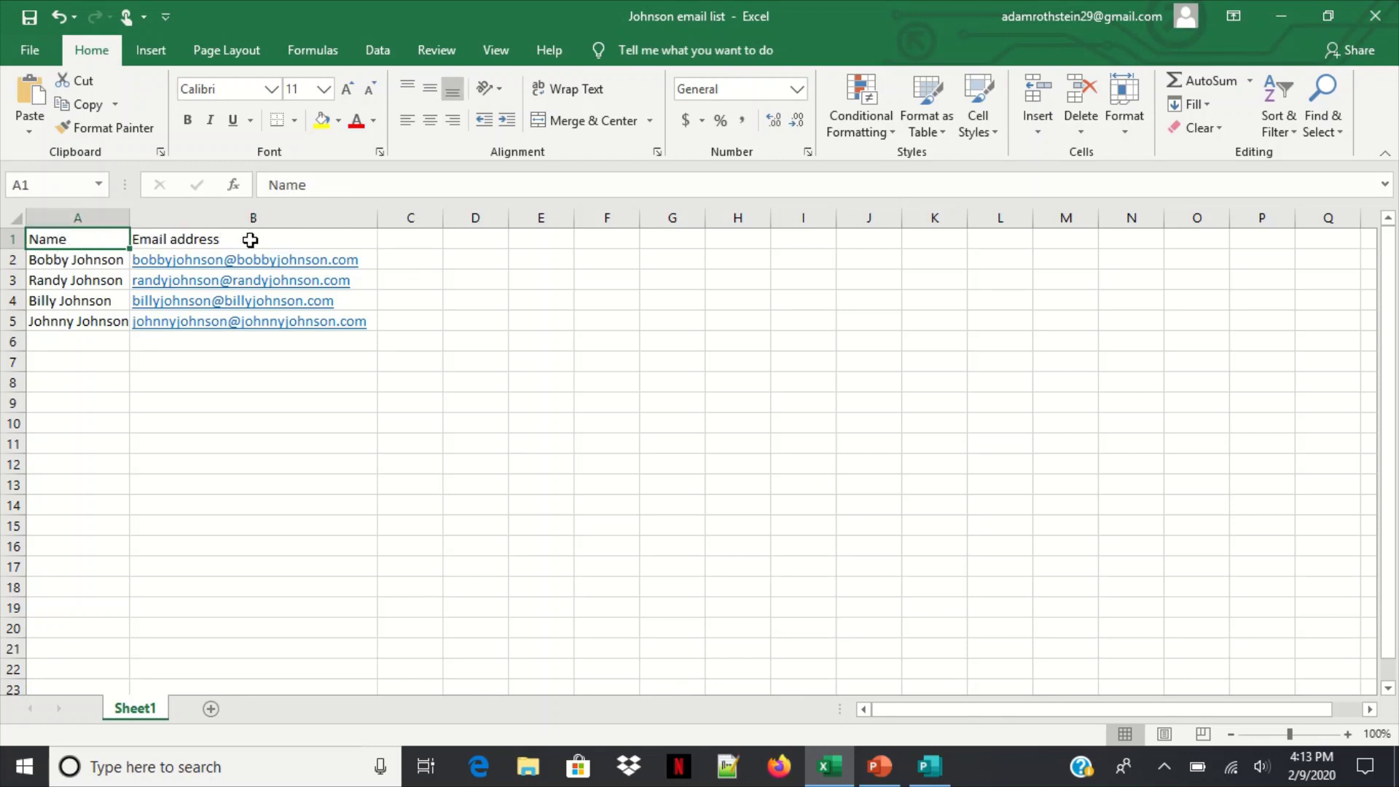
pyautogui.click(88, 261)
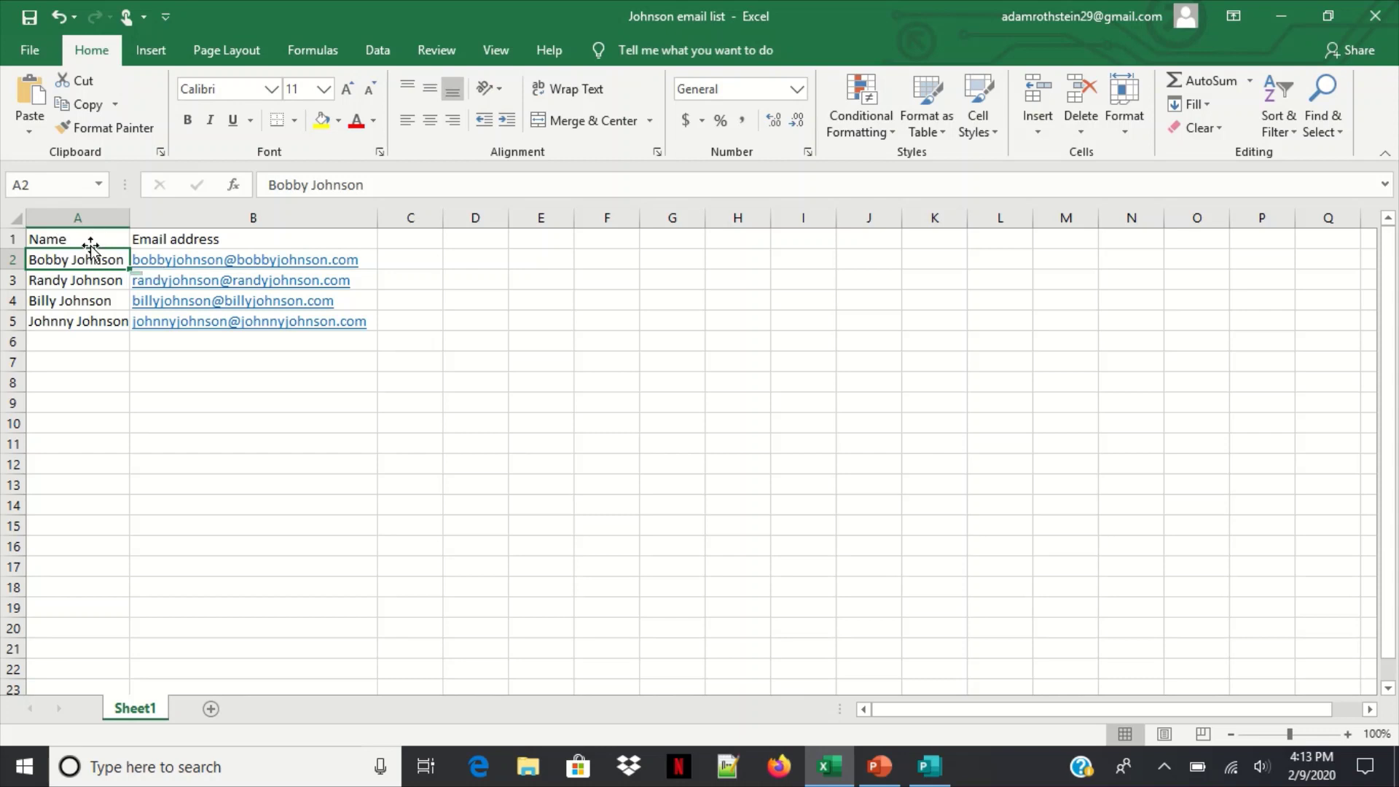
pyautogui.click(78, 241)
pyautogui.click(164, 241)
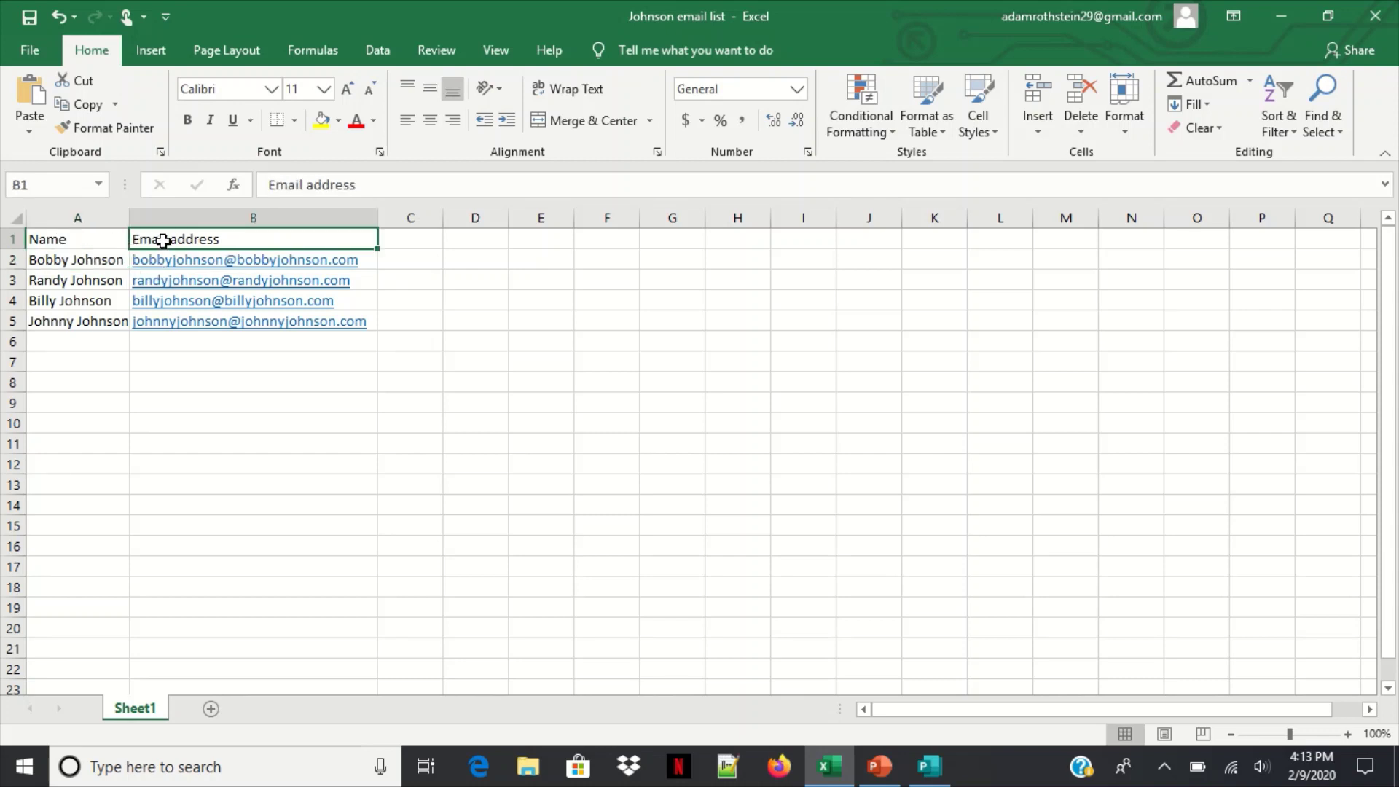
# Review the names in A2 through A5, then close Excel to return to Publisher.
pyautogui.click(82, 239)
pyautogui.click(88, 263)
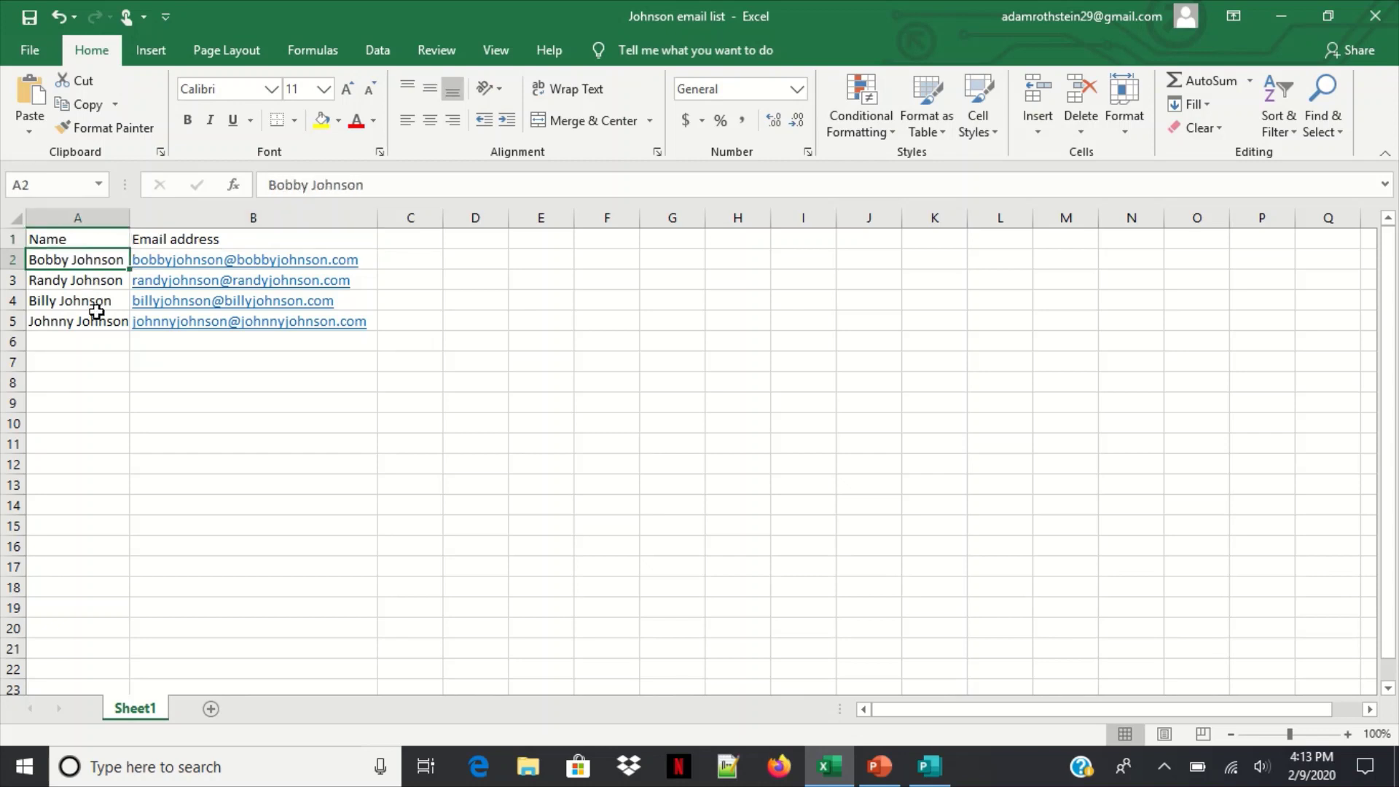
pyautogui.click(64, 282)
pyautogui.click(70, 300)
pyautogui.click(87, 324)
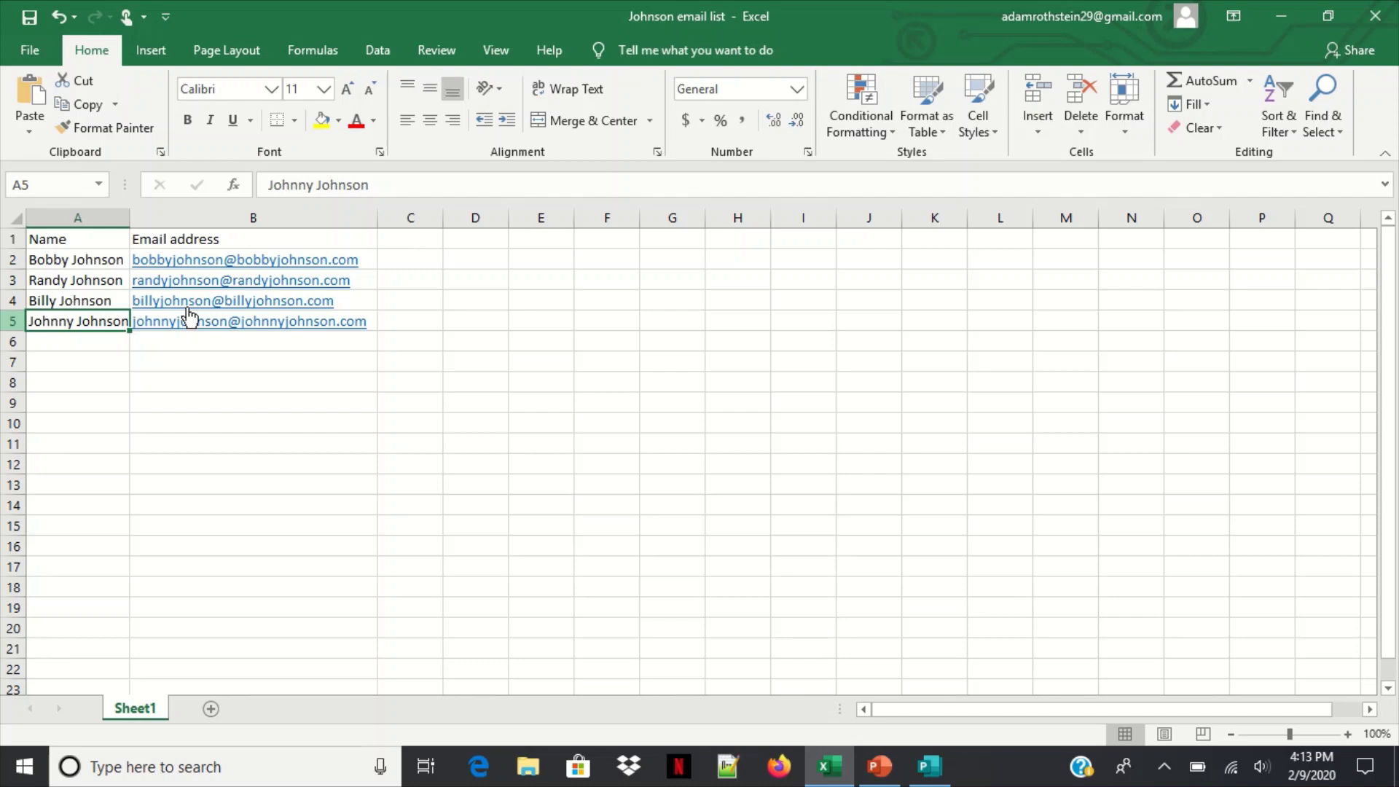
pyautogui.click(275, 484)
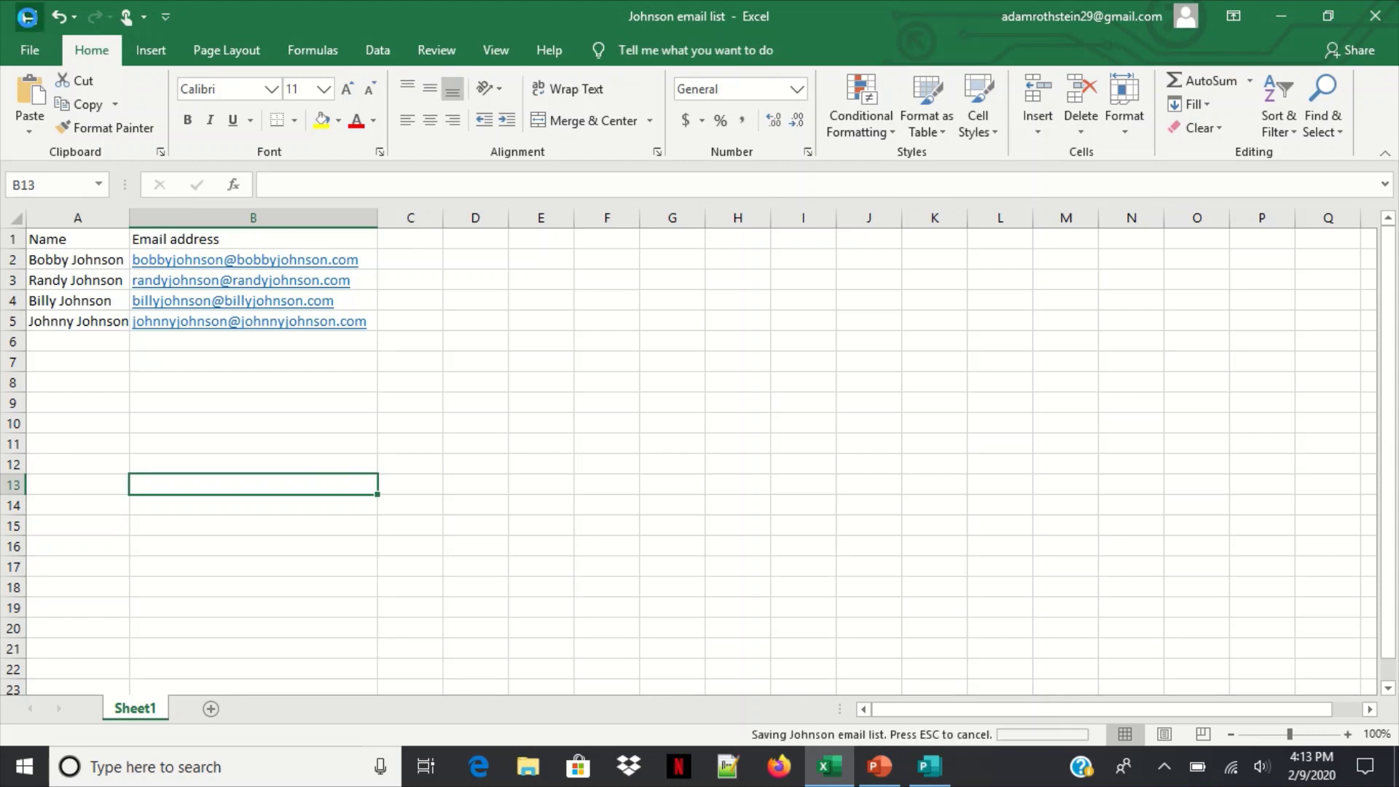
pyautogui.click(1375, 16)
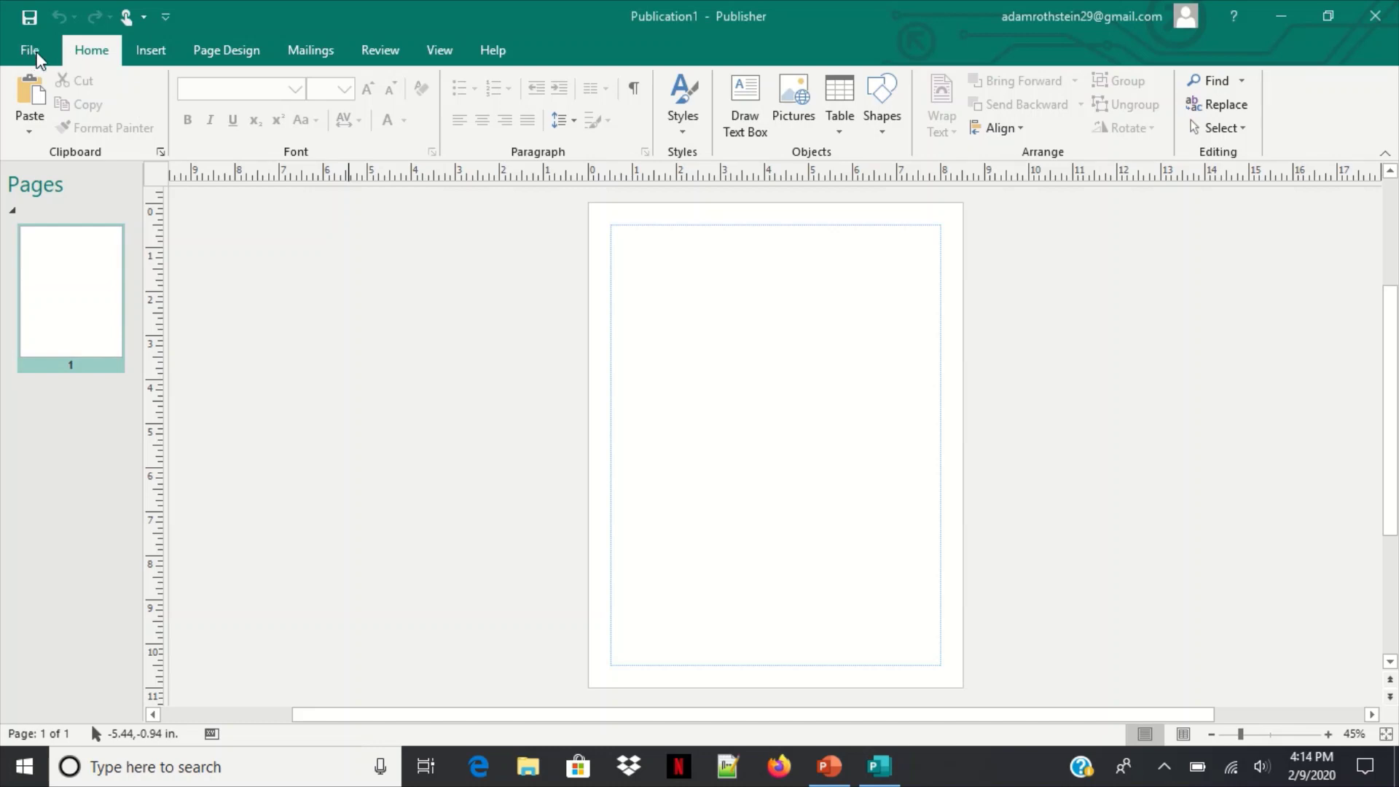
# Search Publisher's online new-publication templates for 'email'.
pyautogui.click(31, 52)
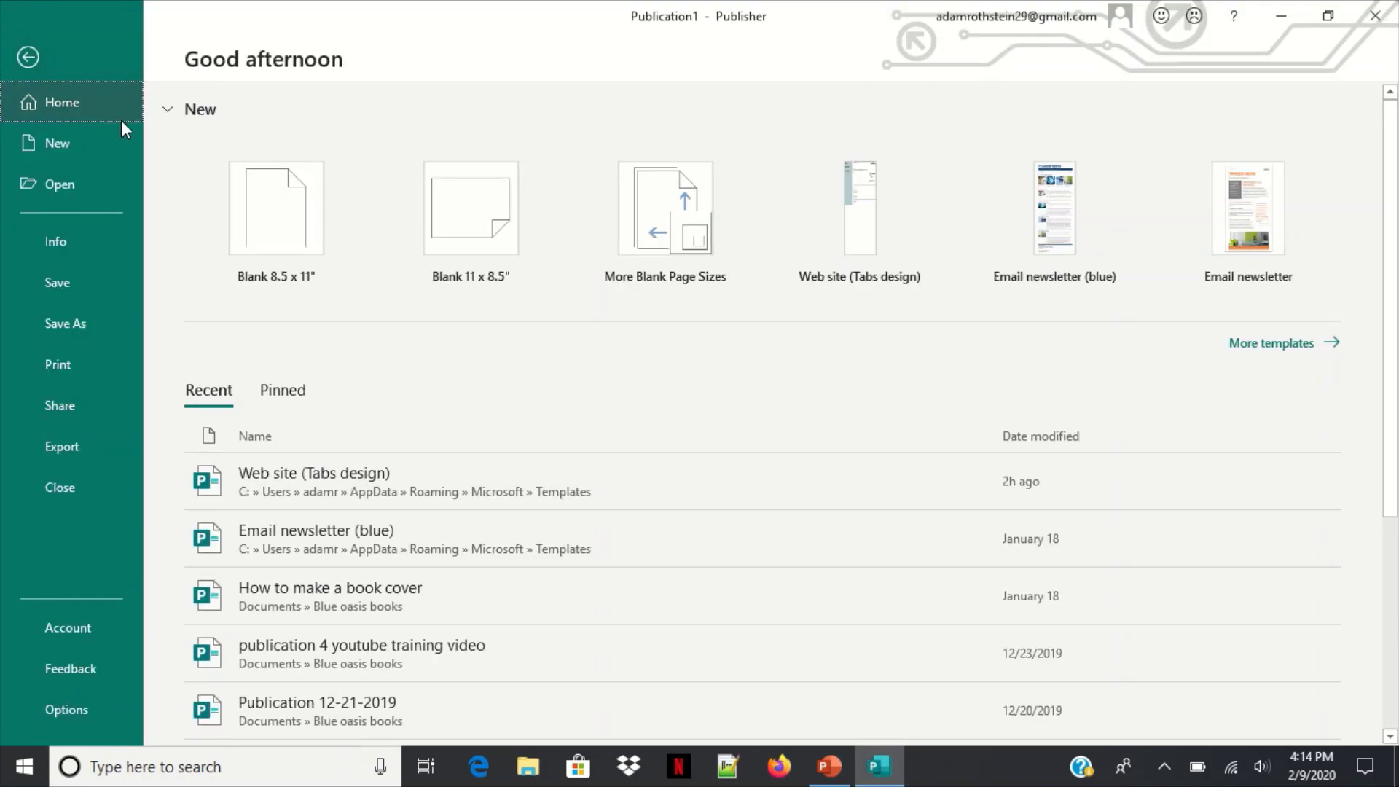
pyautogui.click(73, 143)
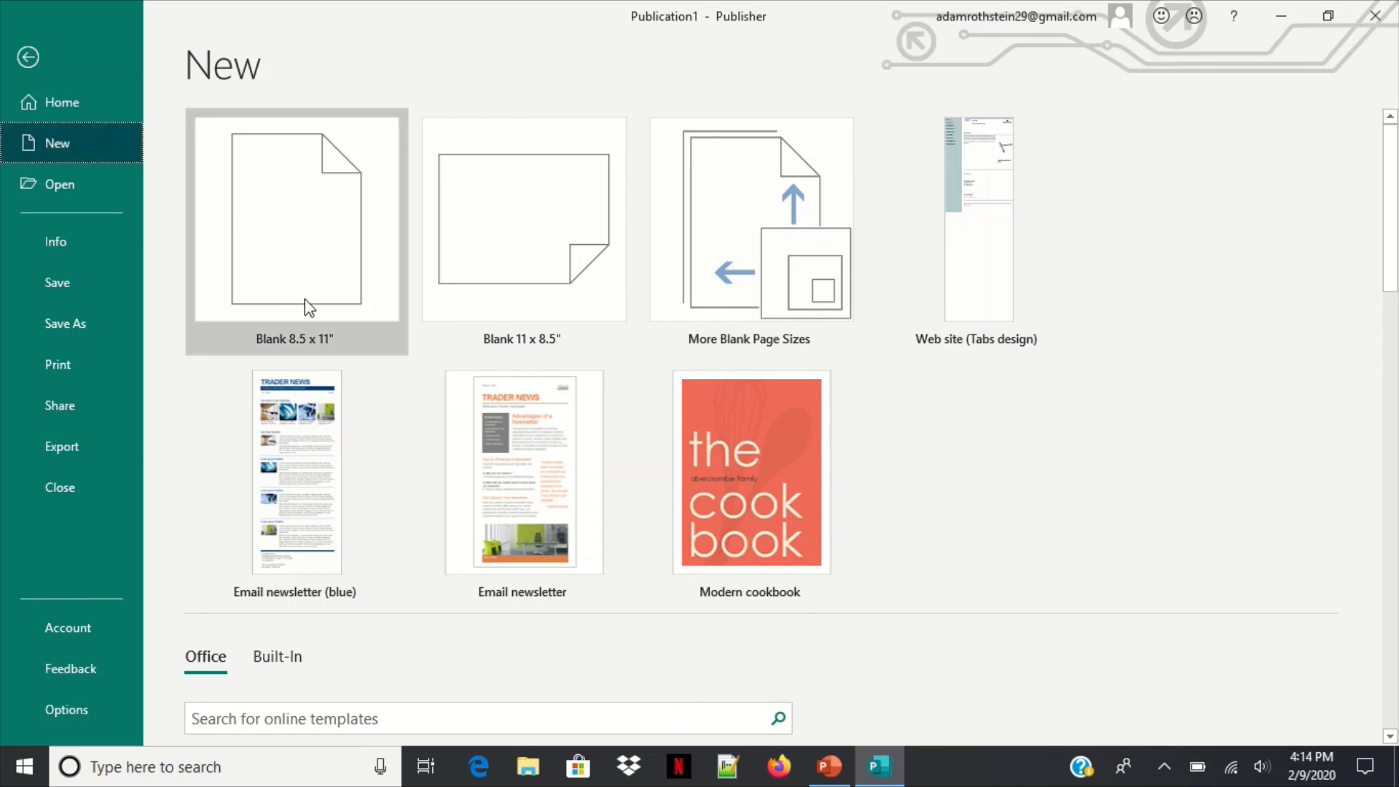
pyautogui.scroll(-4, 373, 393)
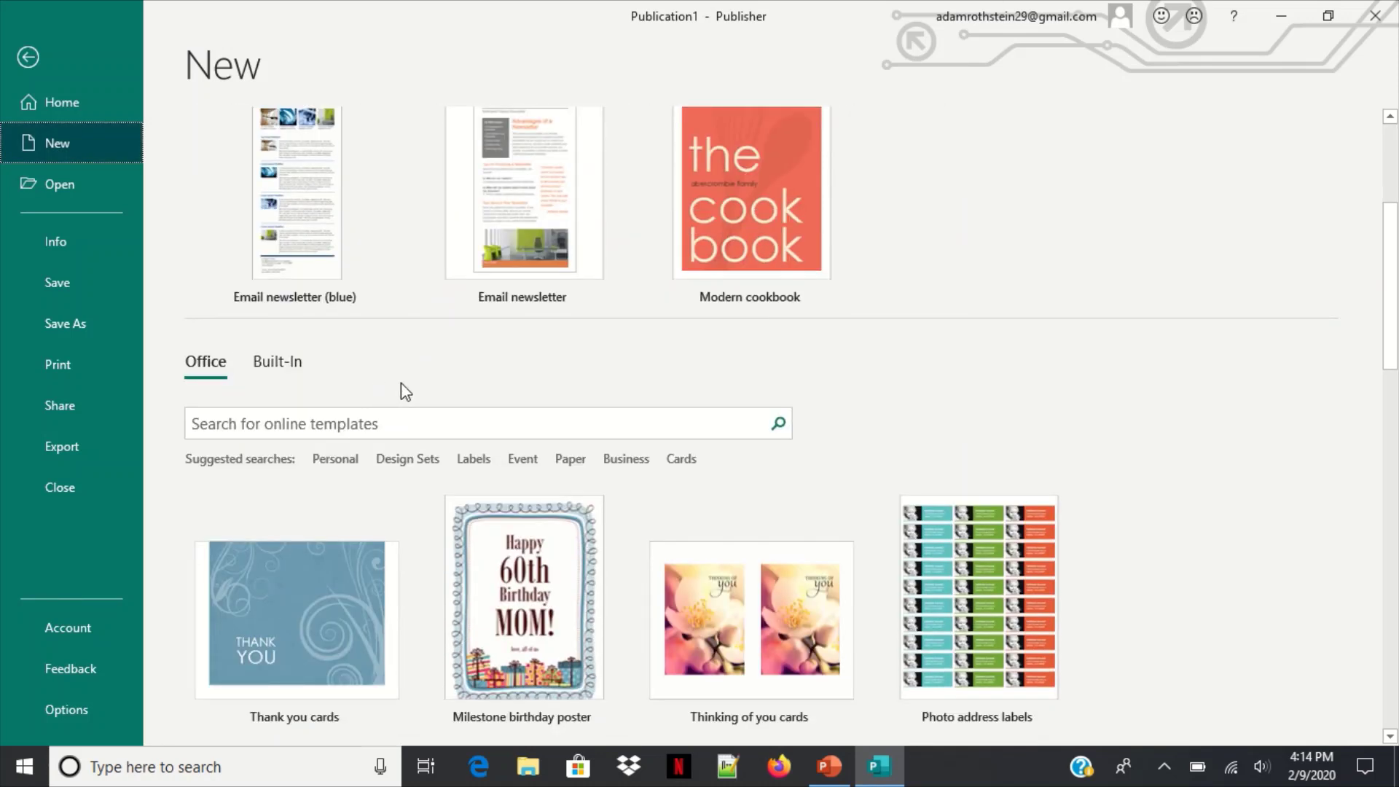
pyautogui.click(523, 417)
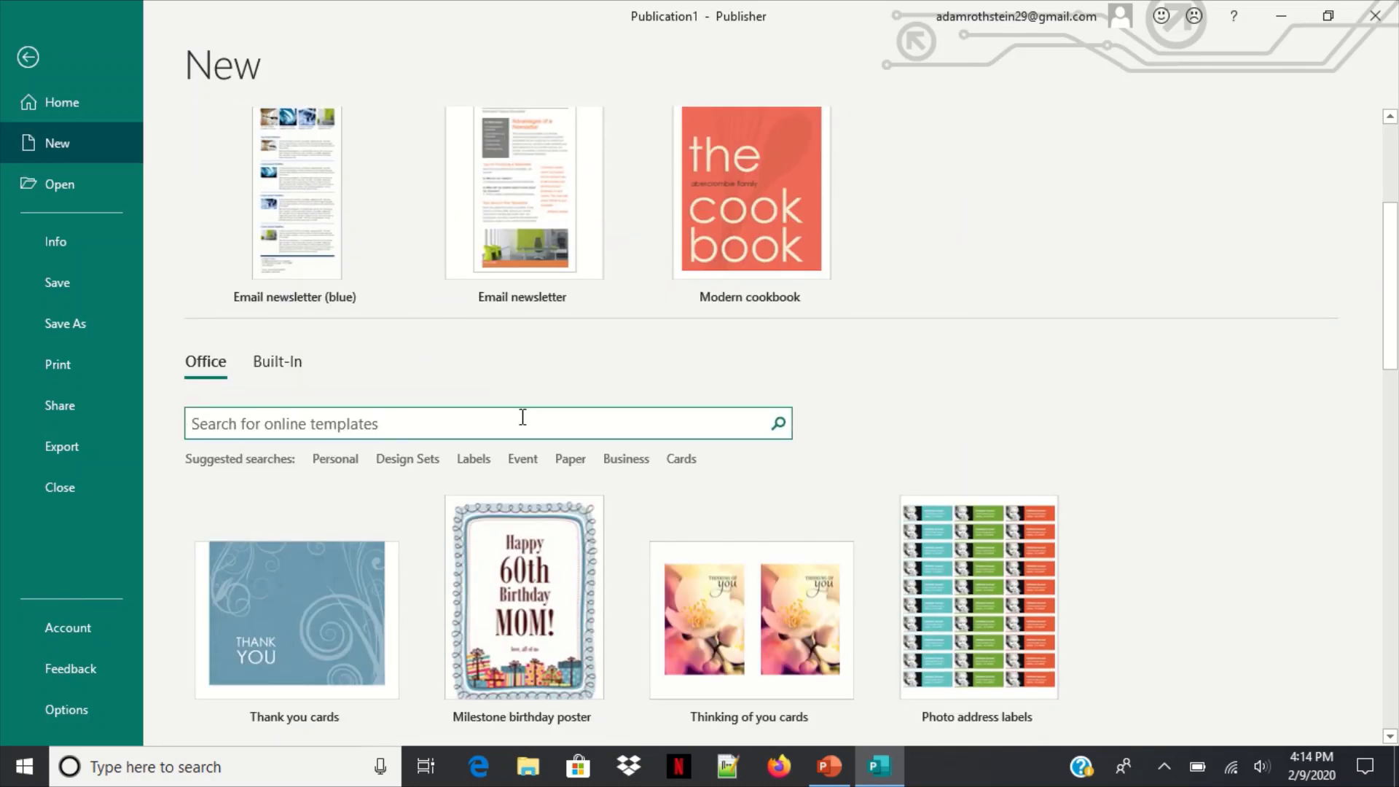
pyautogui.write('email')
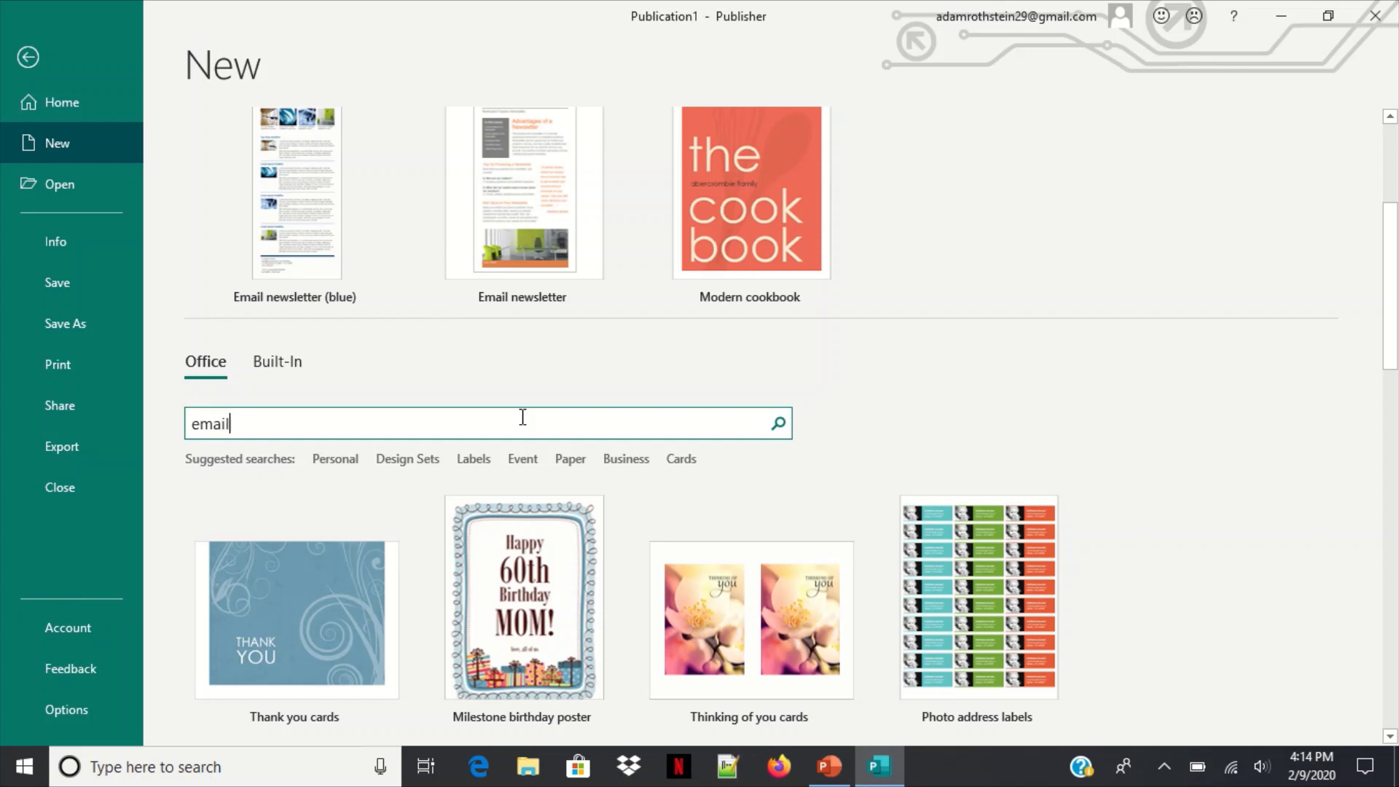
pyautogui.press('Return')
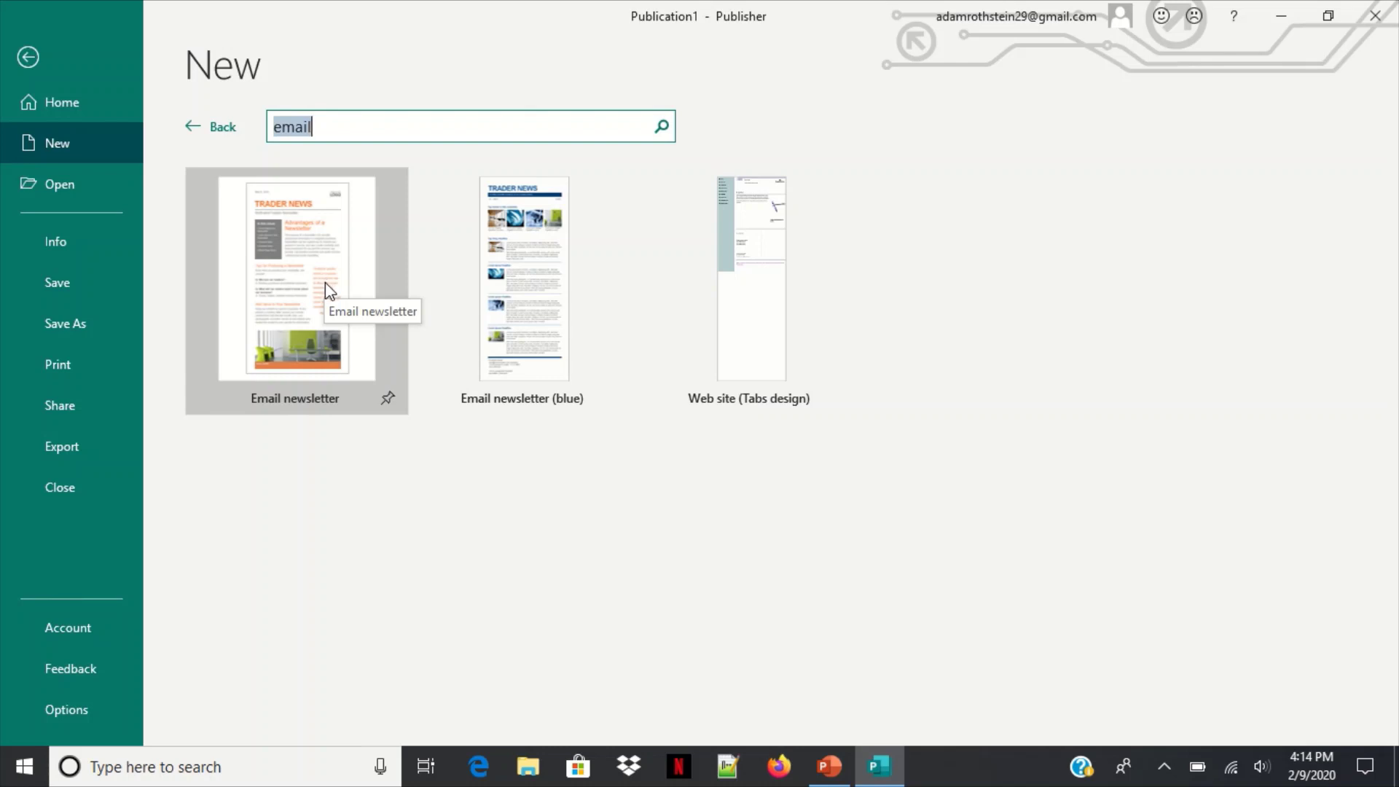
# Create a publication from the Email newsletter template and view the page at 100%.
pyautogui.click(328, 292)
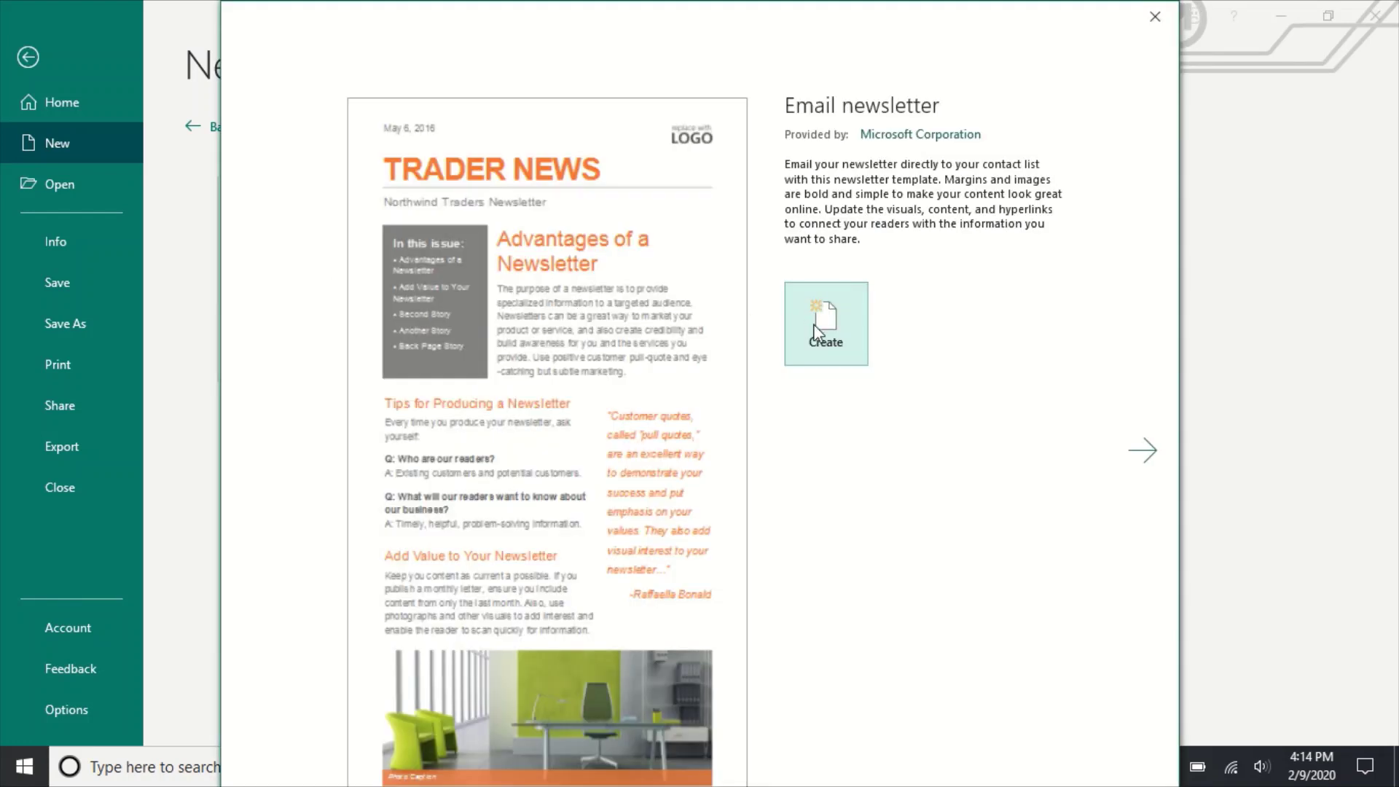
pyautogui.click(820, 328)
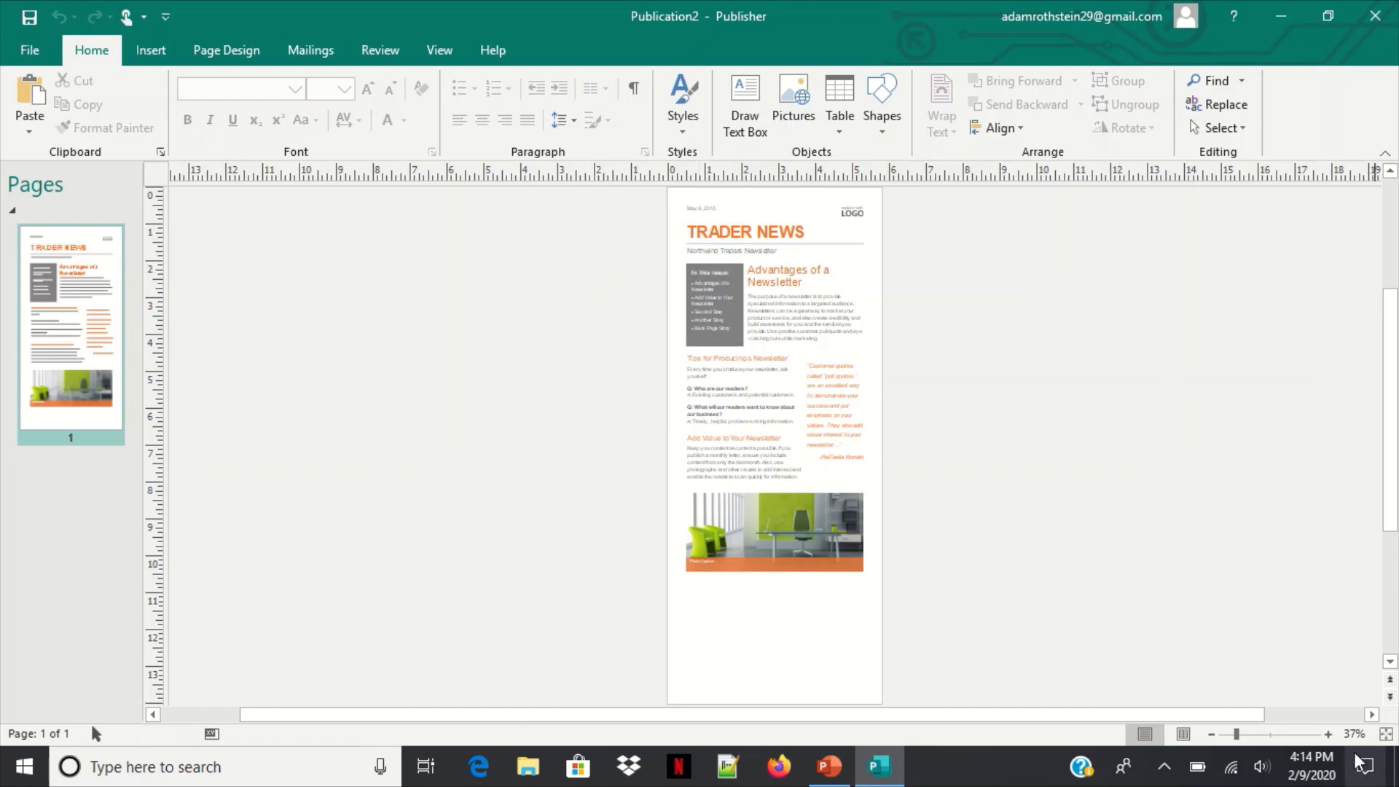
pyautogui.click(1328, 734)
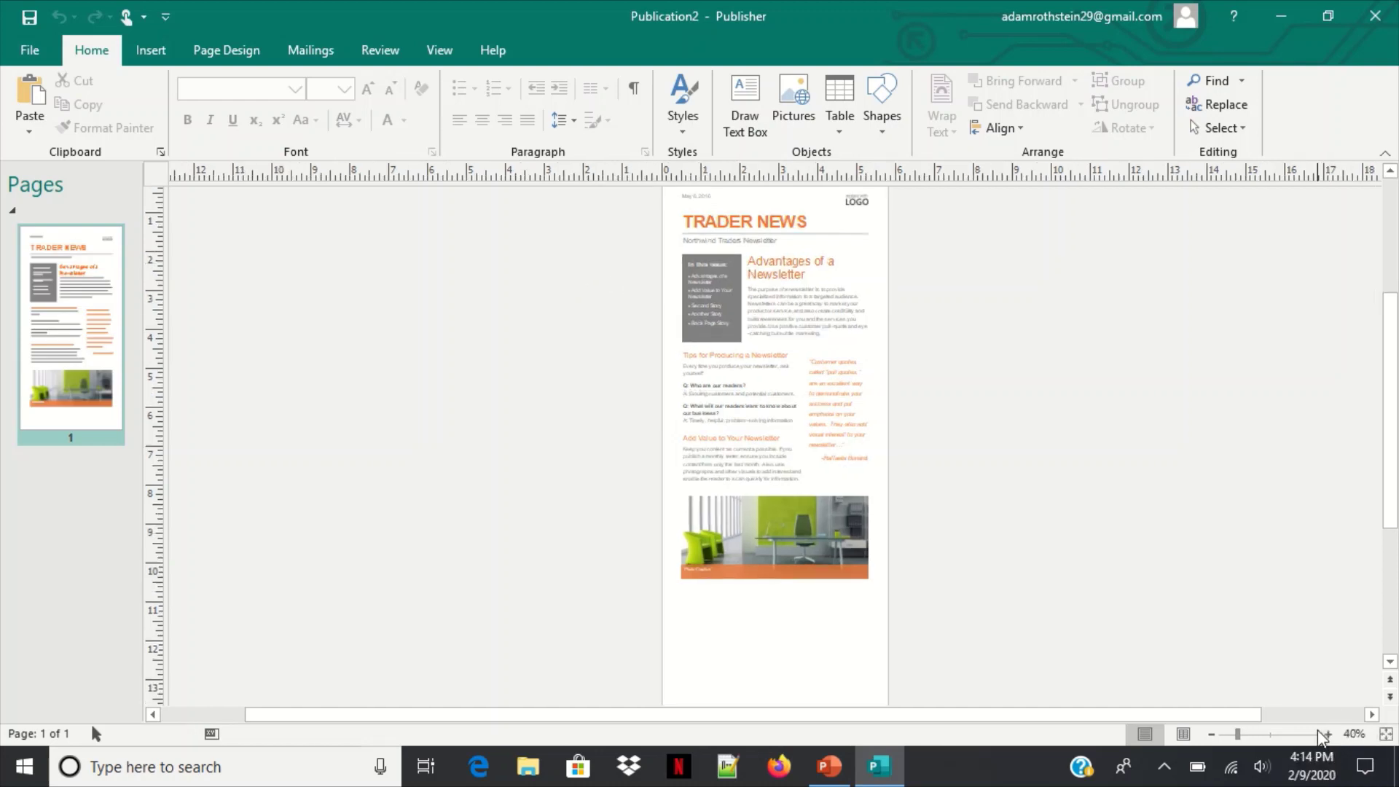
pyautogui.click(1329, 734)
pyautogui.click(1329, 734)
pyautogui.click(1328, 734)
pyautogui.click(1329, 734)
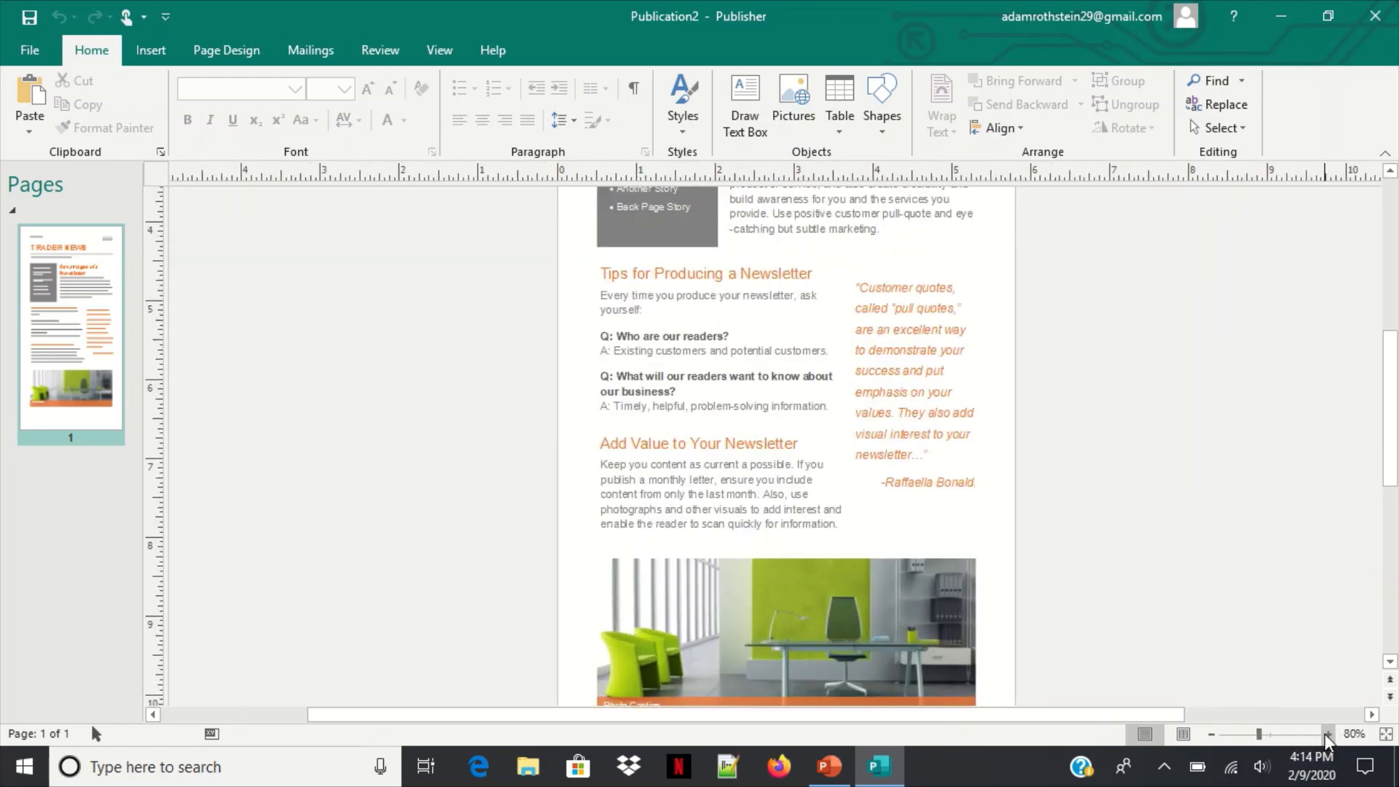
pyautogui.click(1327, 734)
pyautogui.click(1327, 735)
pyautogui.scroll(2, 922, 548)
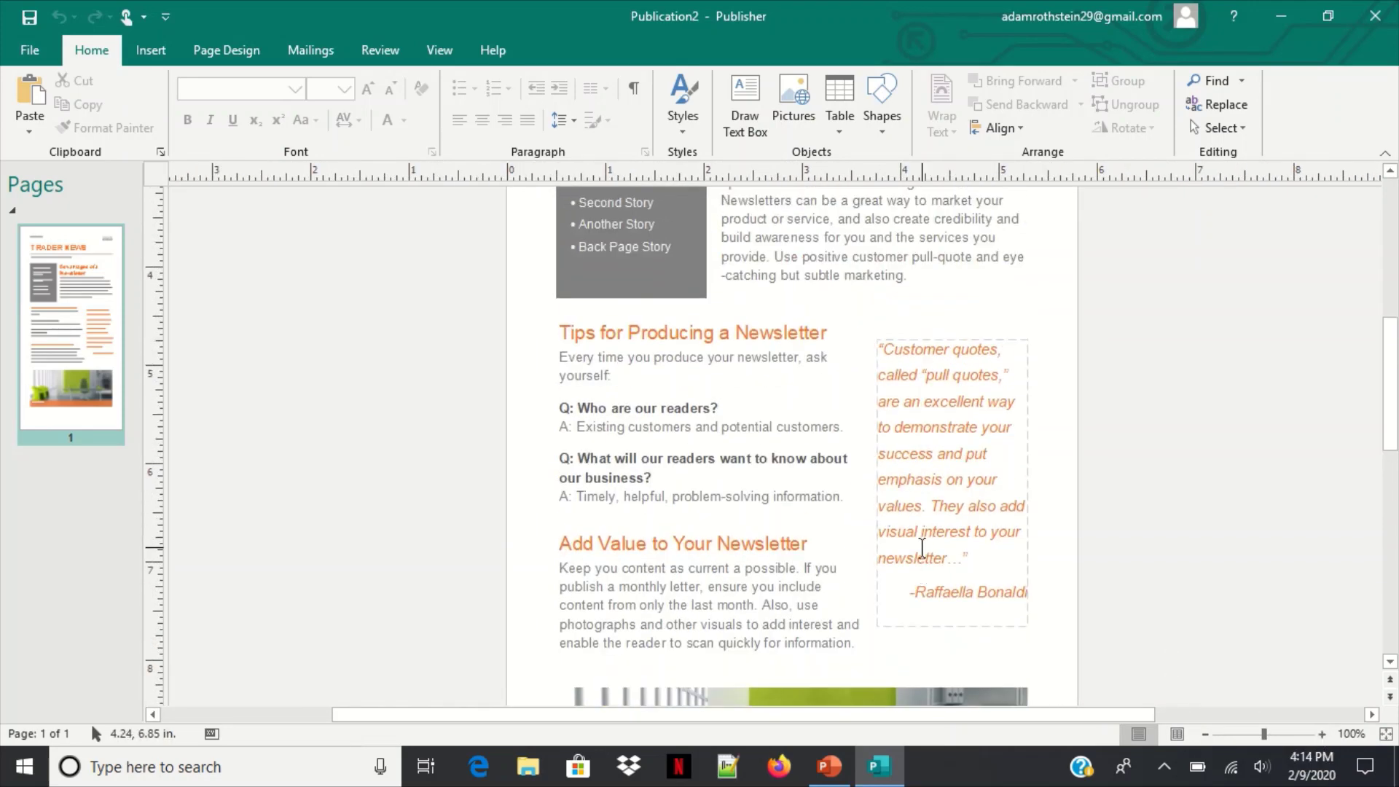
pyautogui.scroll(4, 922, 548)
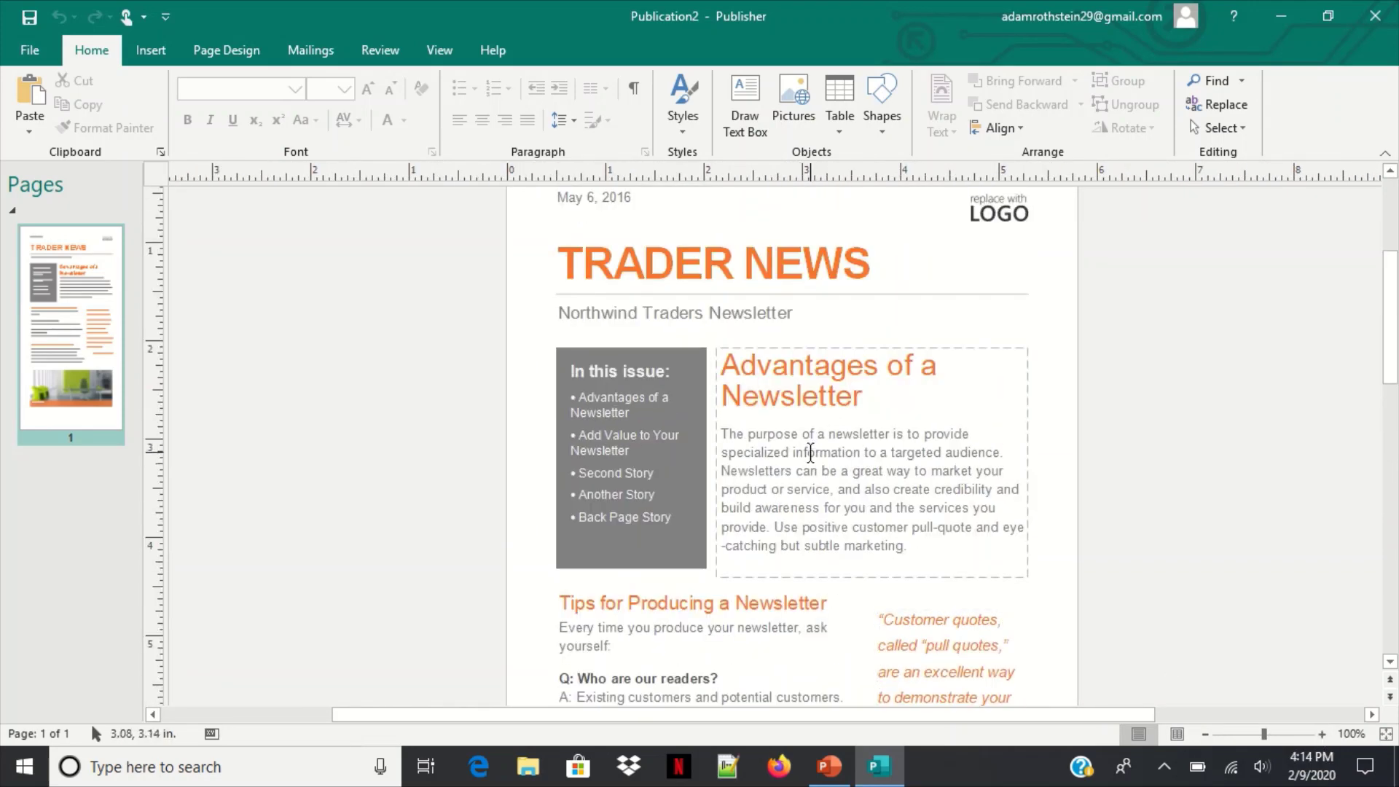
pyautogui.scroll(-3, 729, 438)
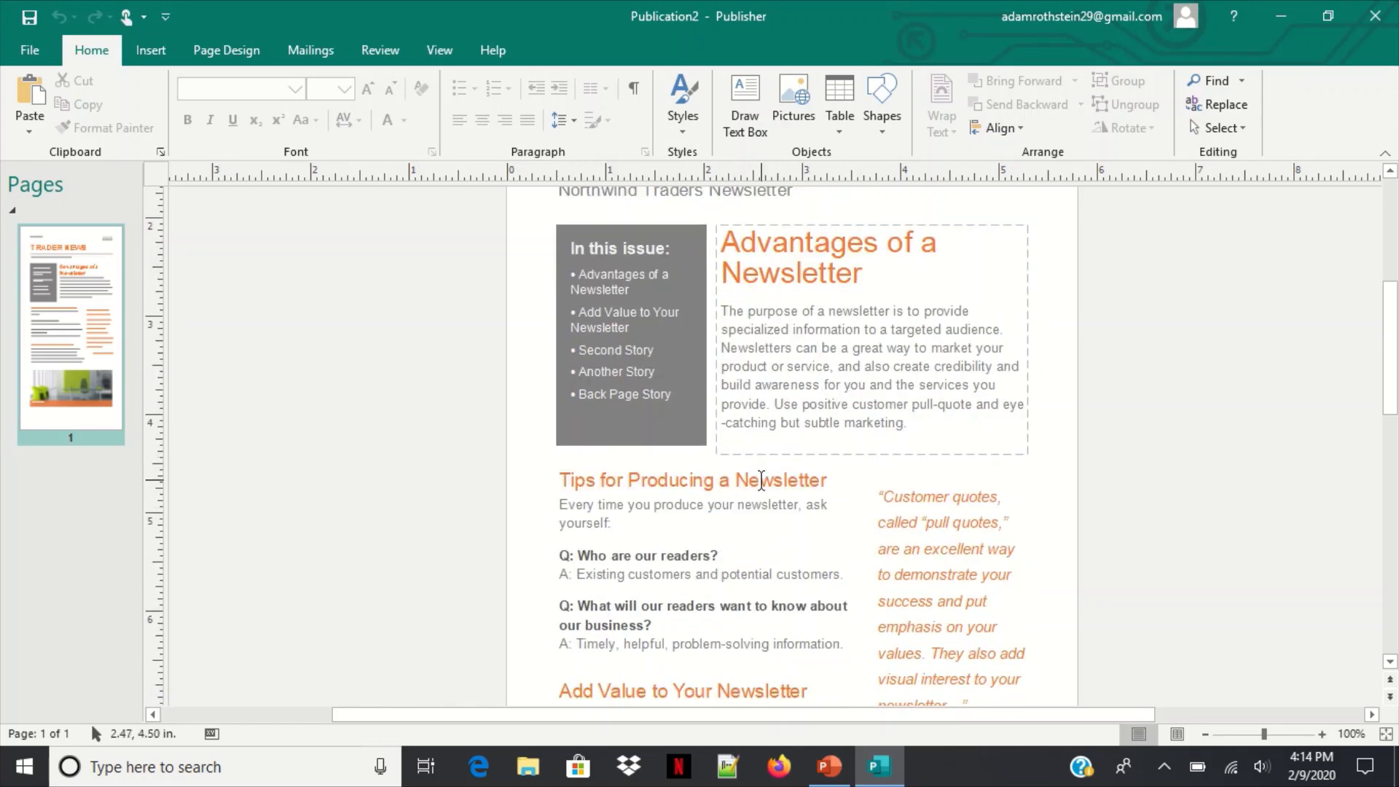
pyautogui.scroll(2, 681, 394)
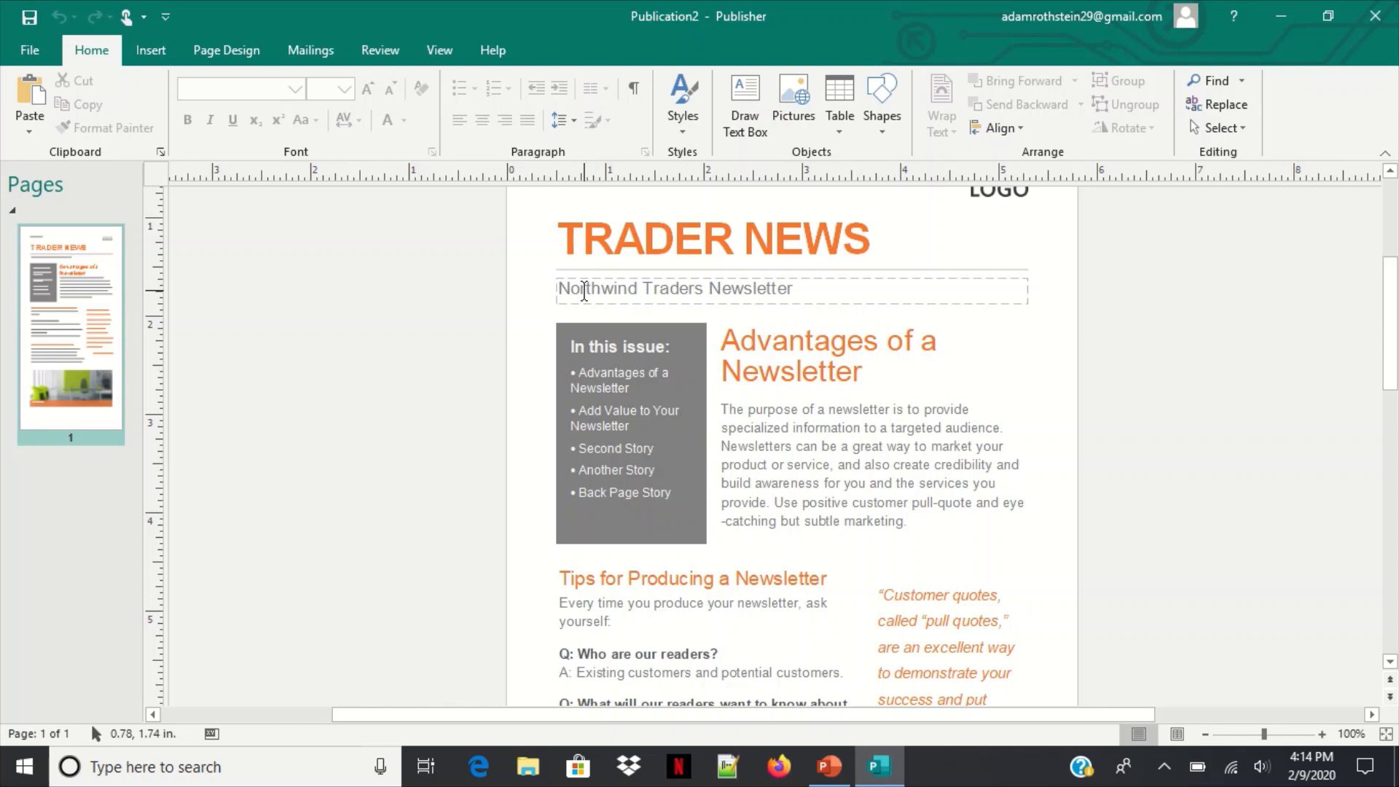
# Replace the subtitle text under TRADER NEWS with 'Happy birthday'.
pyautogui.click(584, 289)
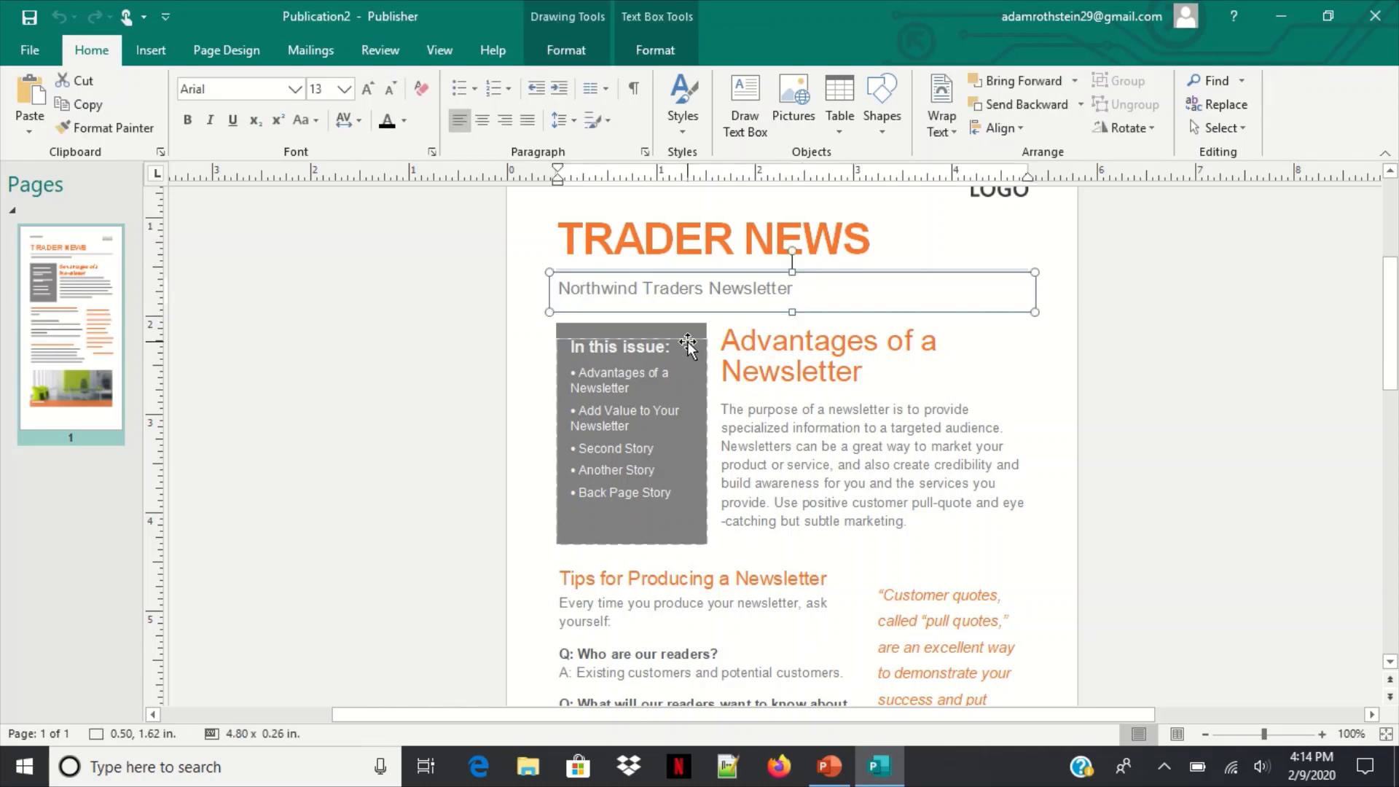
pyautogui.click(799, 407)
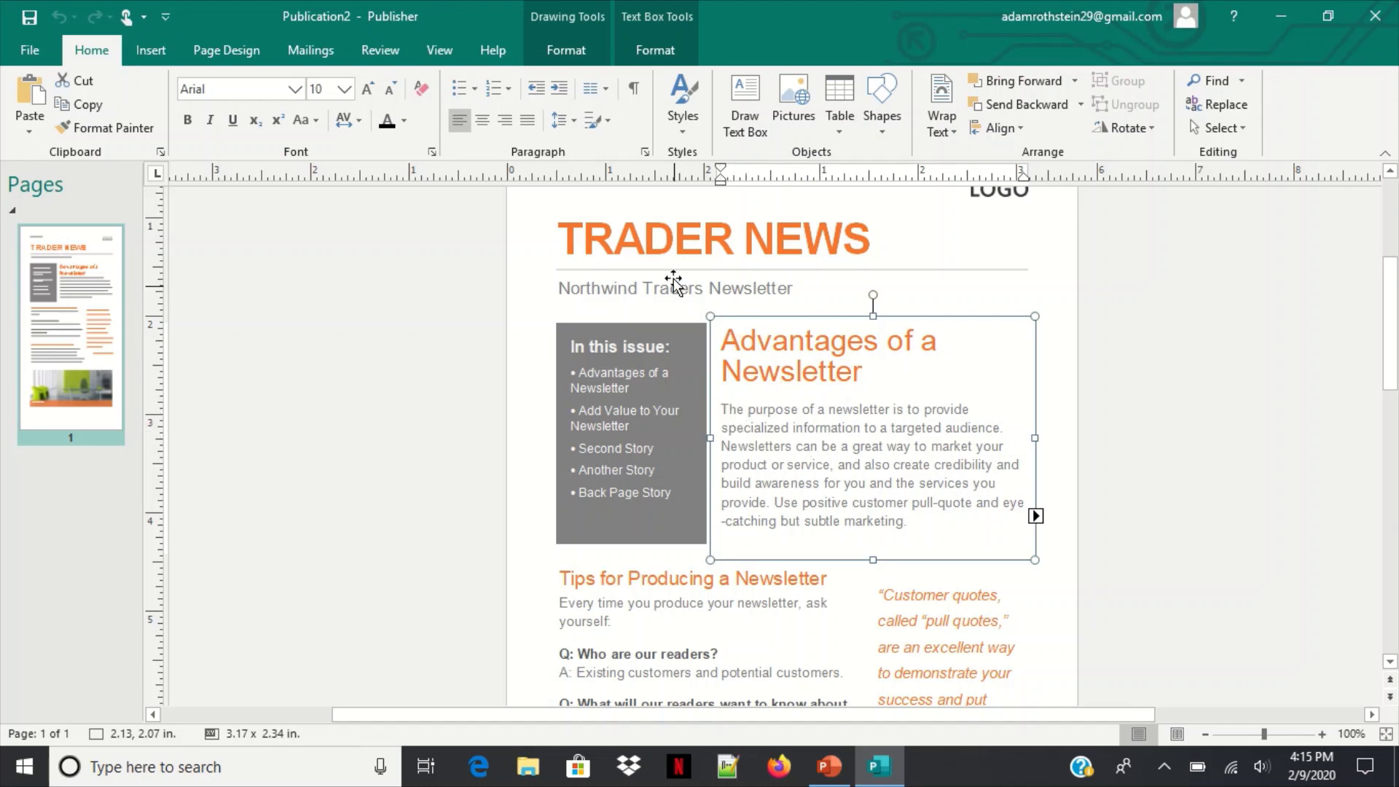
pyautogui.moveTo(795, 290); pyautogui.dragTo(572, 290)
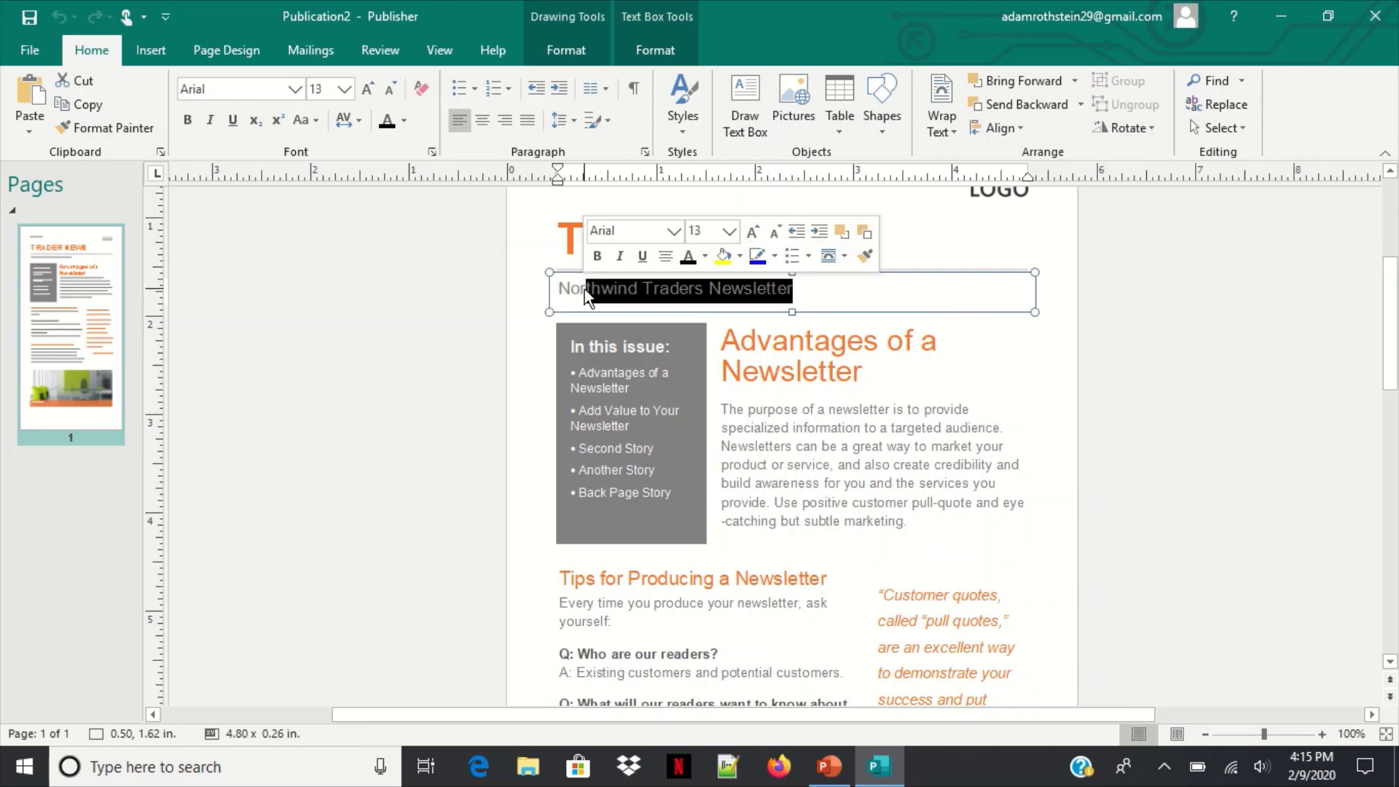
pyautogui.press('BackSpace')
pyautogui.press('BackSpace')
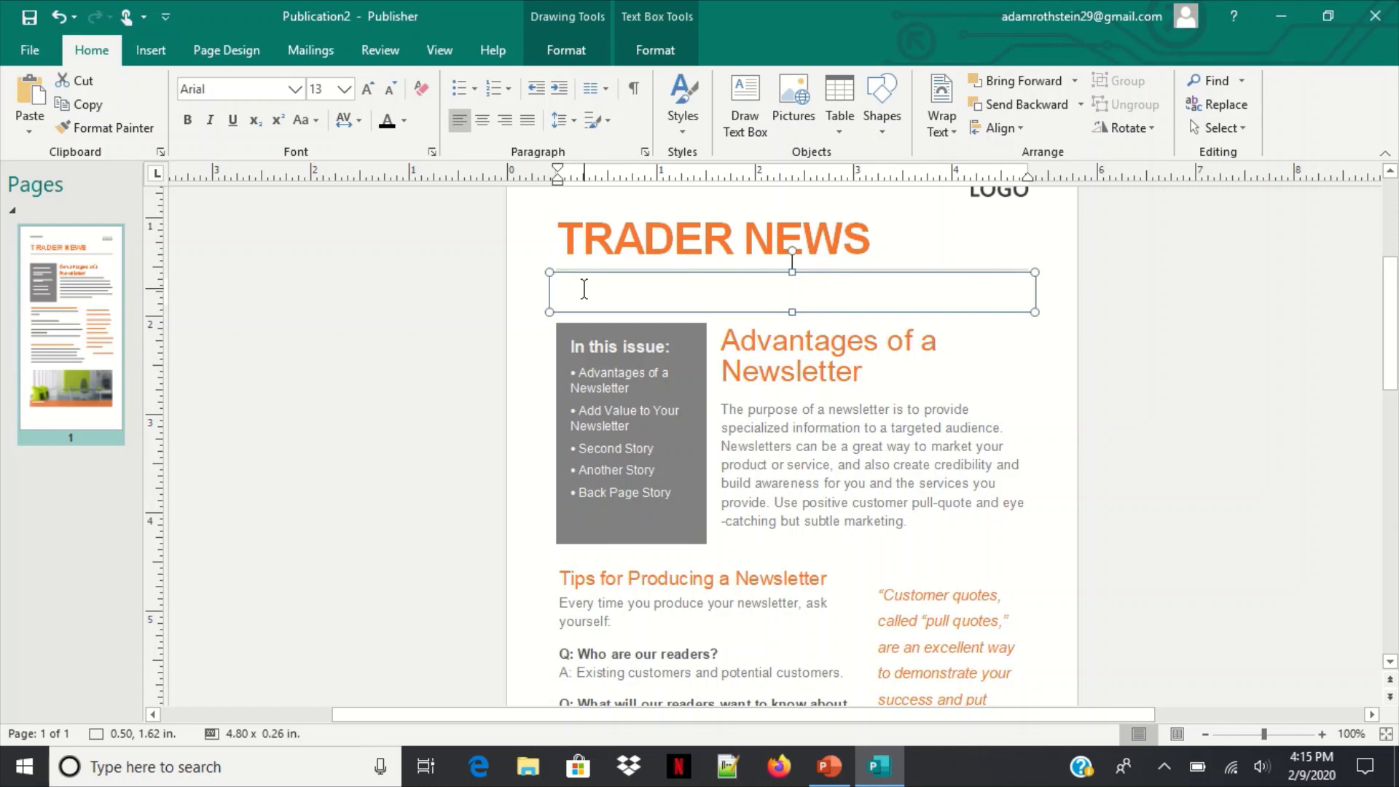
pyautogui.write('Happy birthdas')
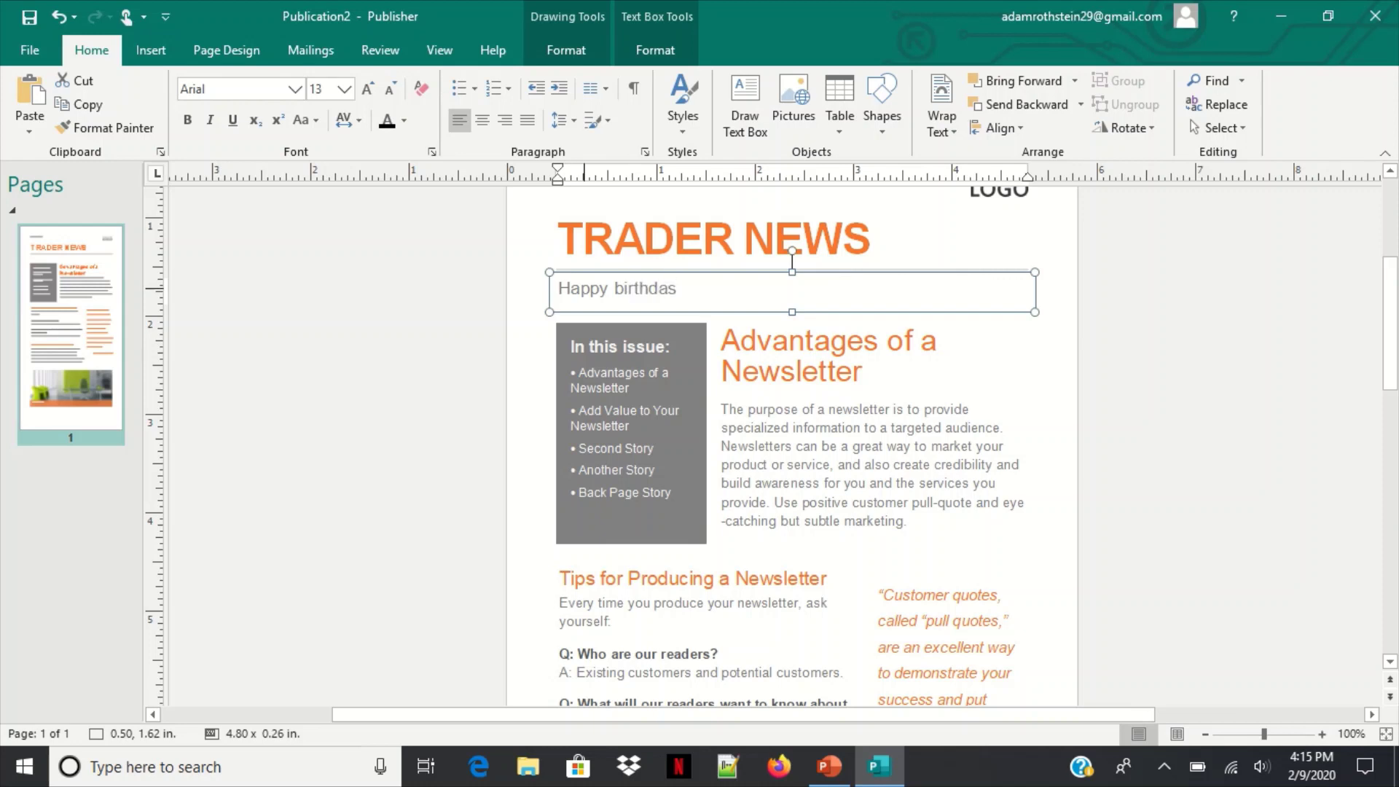
pyautogui.press('BackSpace')
pyautogui.write('y ,')
pyautogui.scroll(2, 1078, 324)
# Make the TRADER NEWS title green.
pyautogui.click(1010, 259)
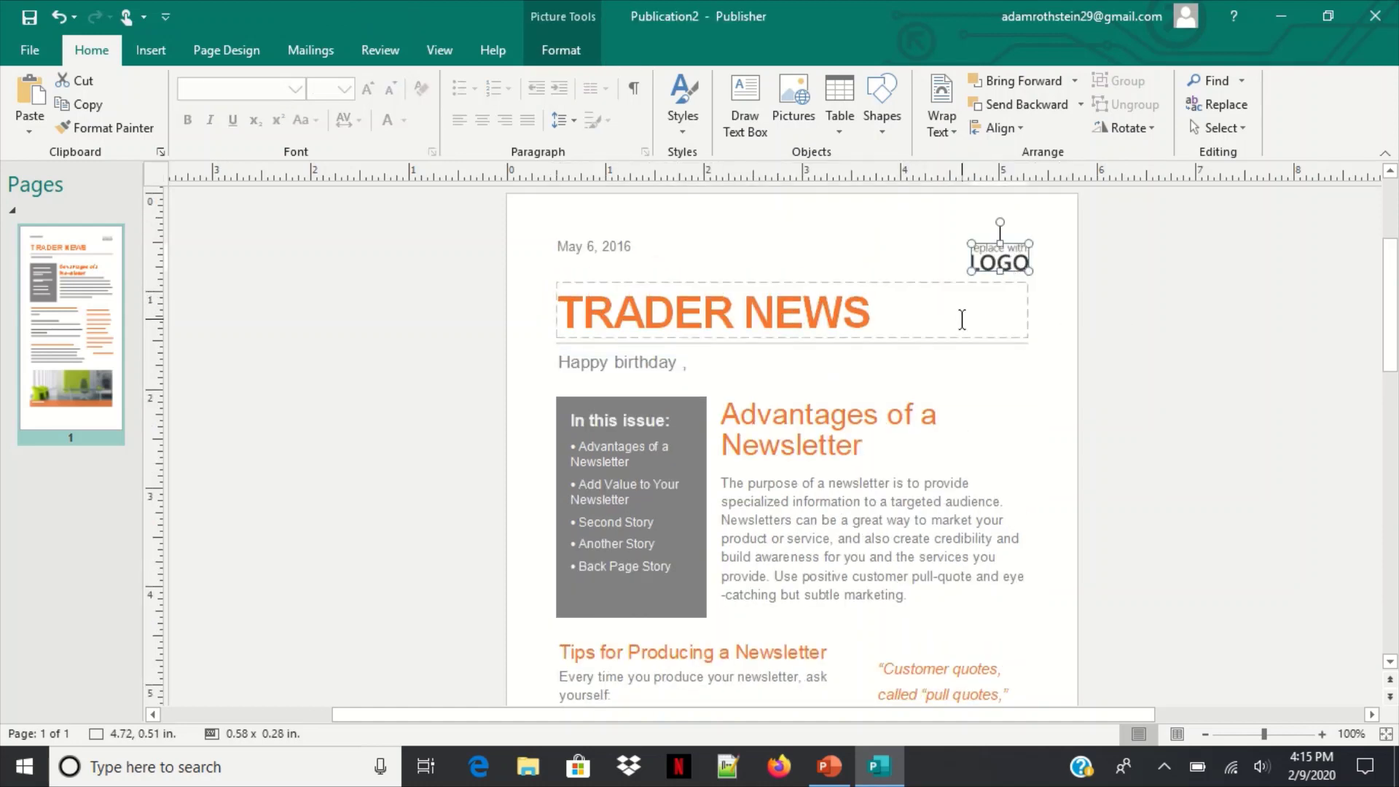
pyautogui.moveTo(906, 310); pyautogui.dragTo(650, 321)
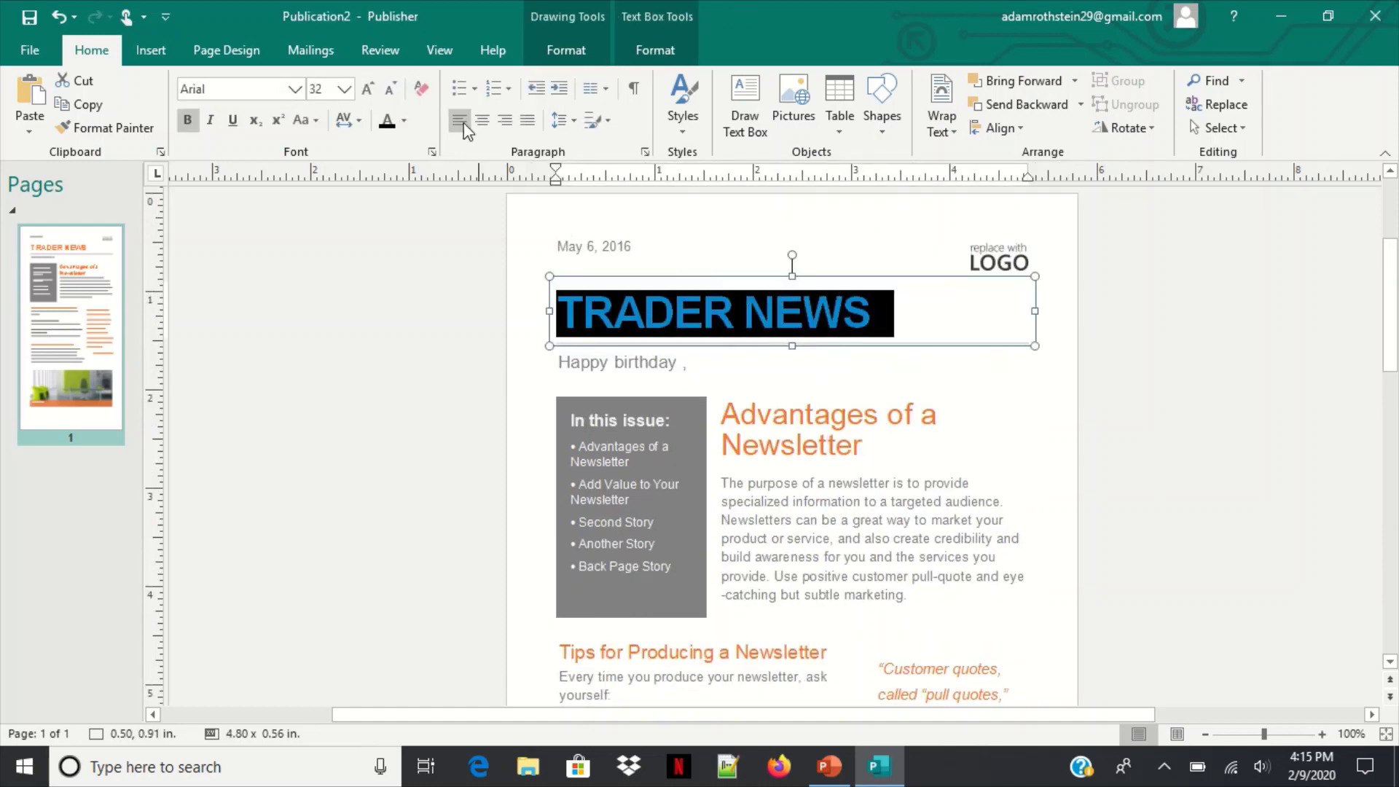
pyautogui.click(405, 121)
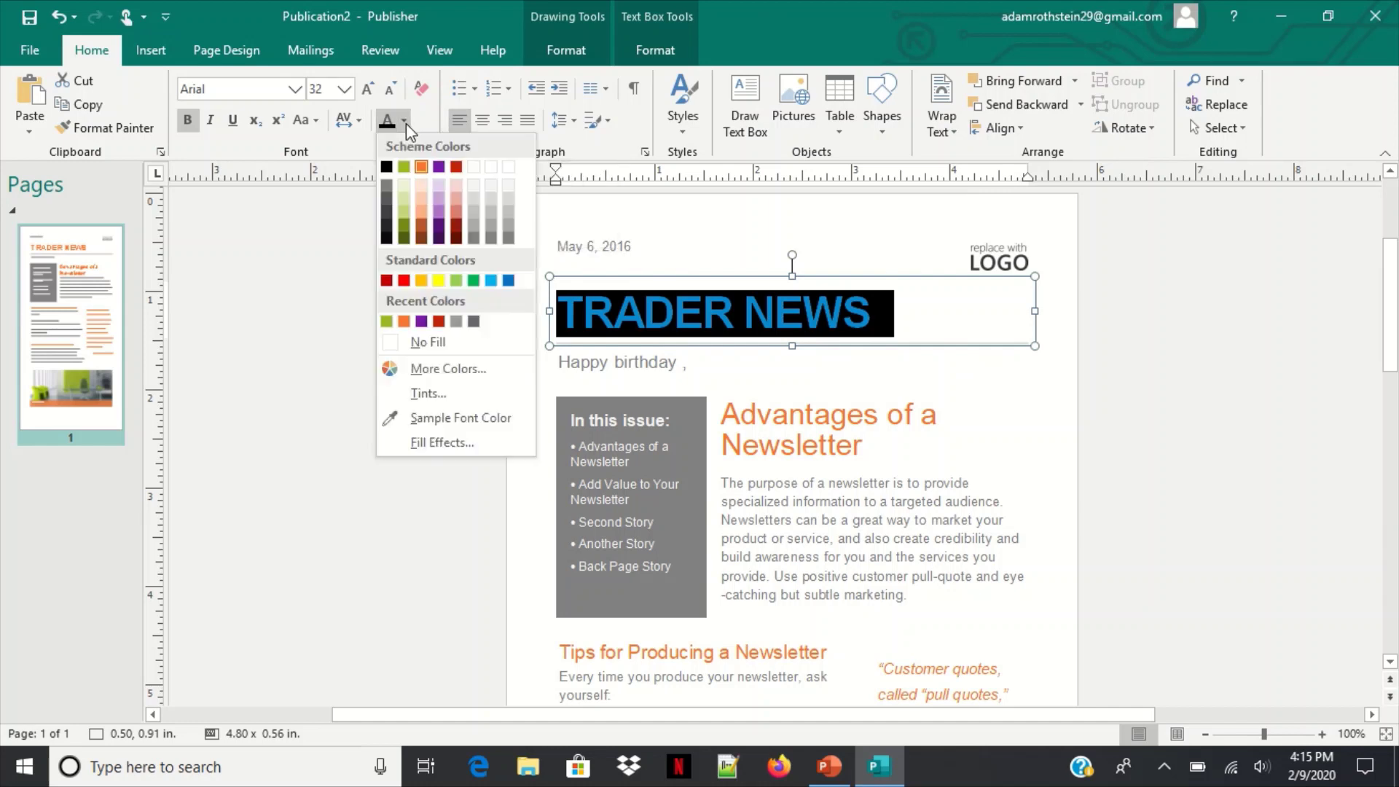
pyautogui.click(474, 281)
pyautogui.click(955, 318)
# Turn the Advantages, Tips for Producing and Add Value article headings green.
pyautogui.scroll(-2, 868, 302)
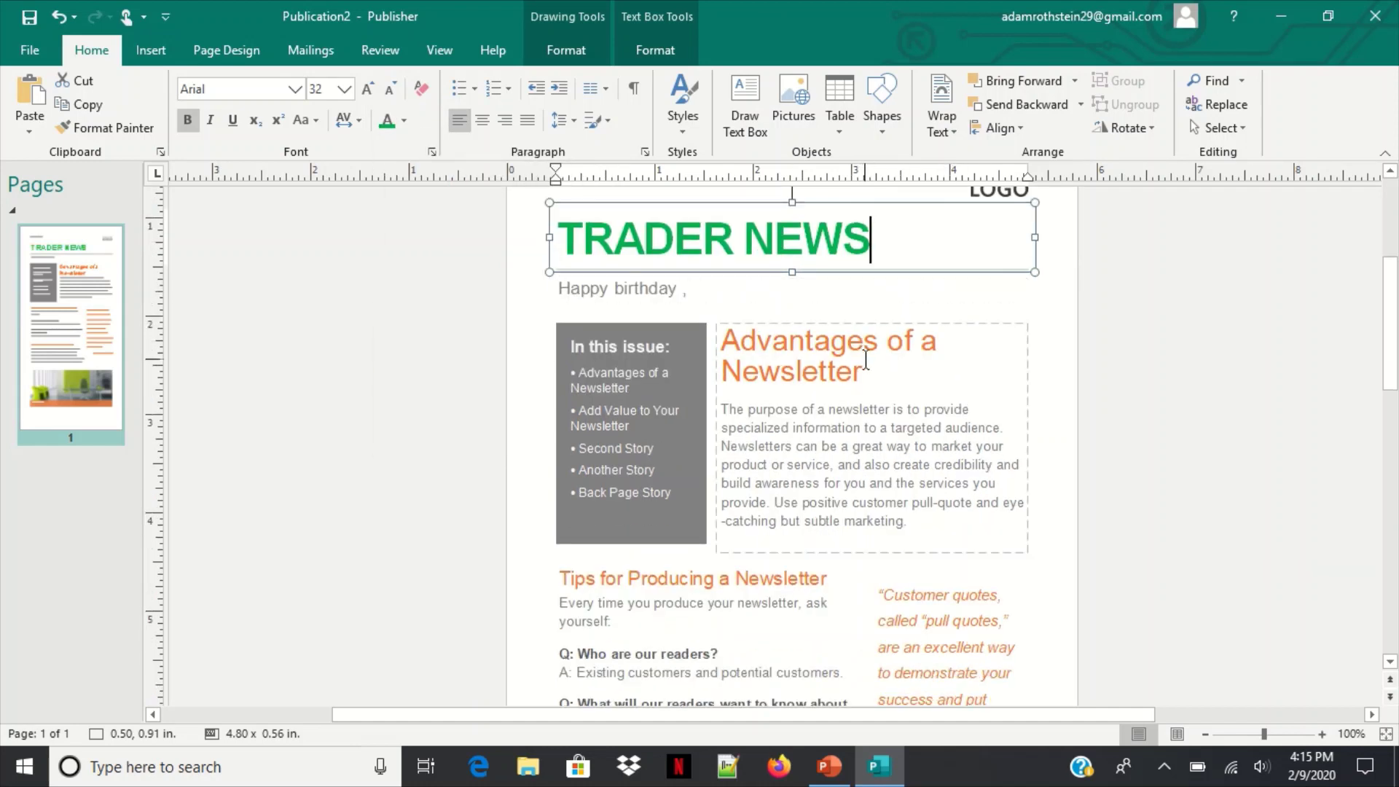
pyautogui.moveTo(870, 366); pyautogui.dragTo(722, 337)
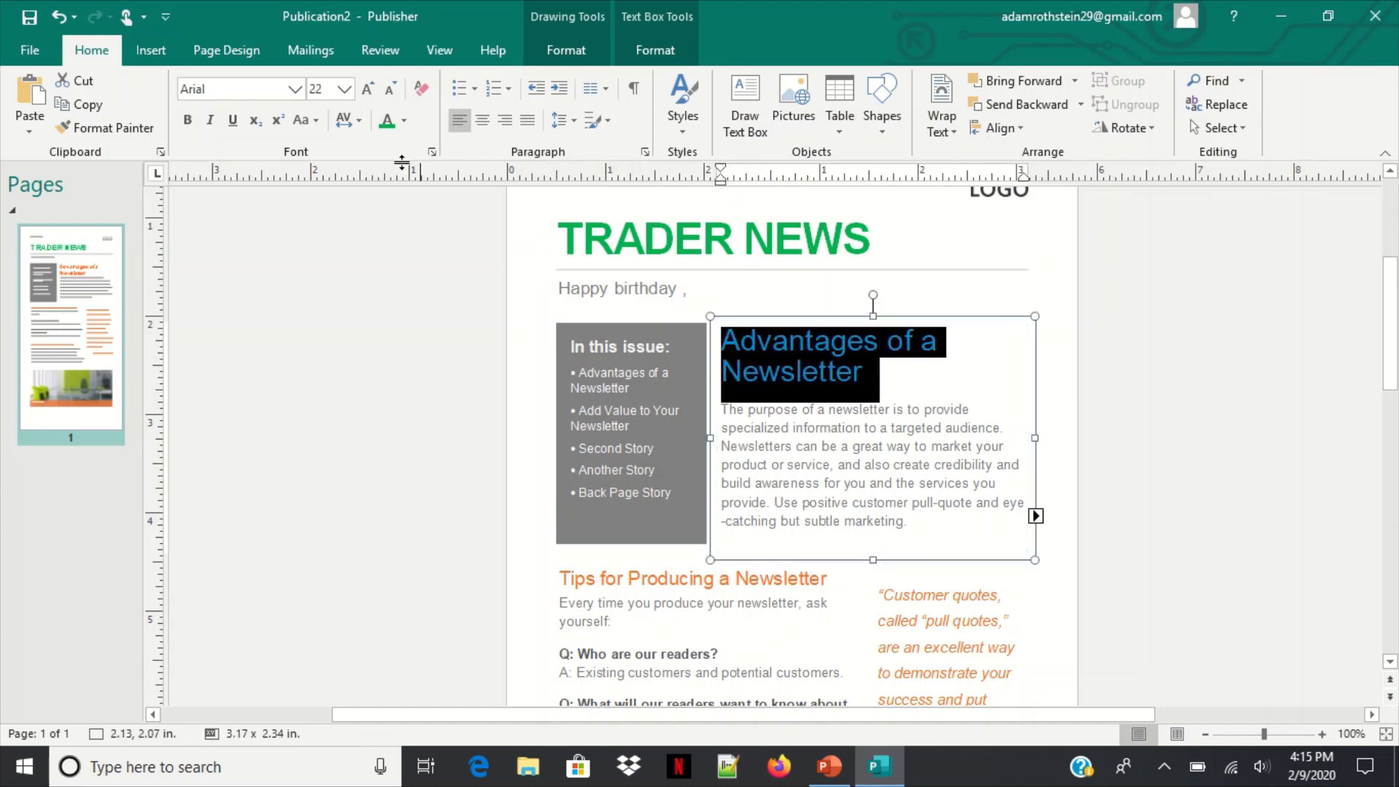
pyautogui.click(387, 121)
pyautogui.scroll(-2, 824, 404)
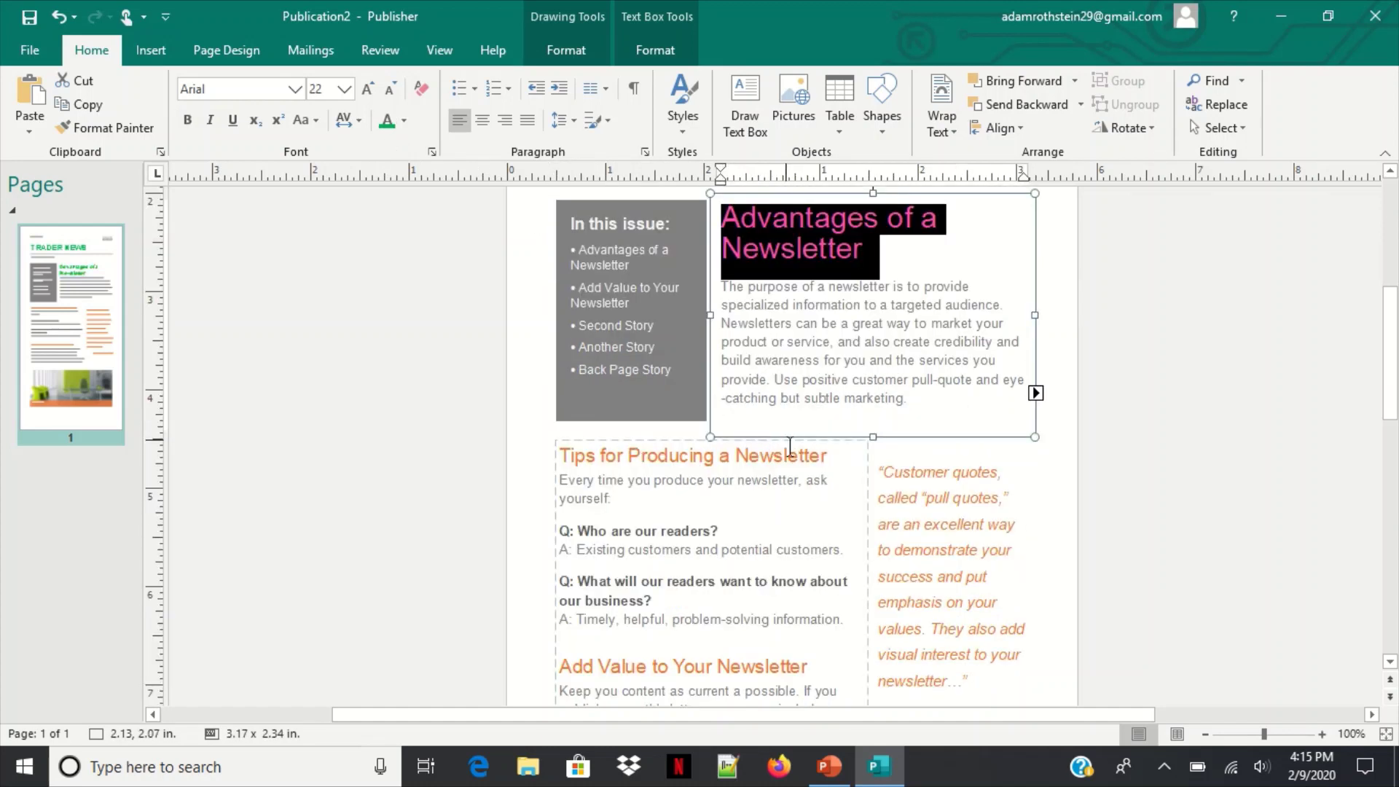
pyautogui.moveTo(851, 457); pyautogui.dragTo(568, 465)
pyautogui.click(387, 121)
pyautogui.scroll(-3, 784, 483)
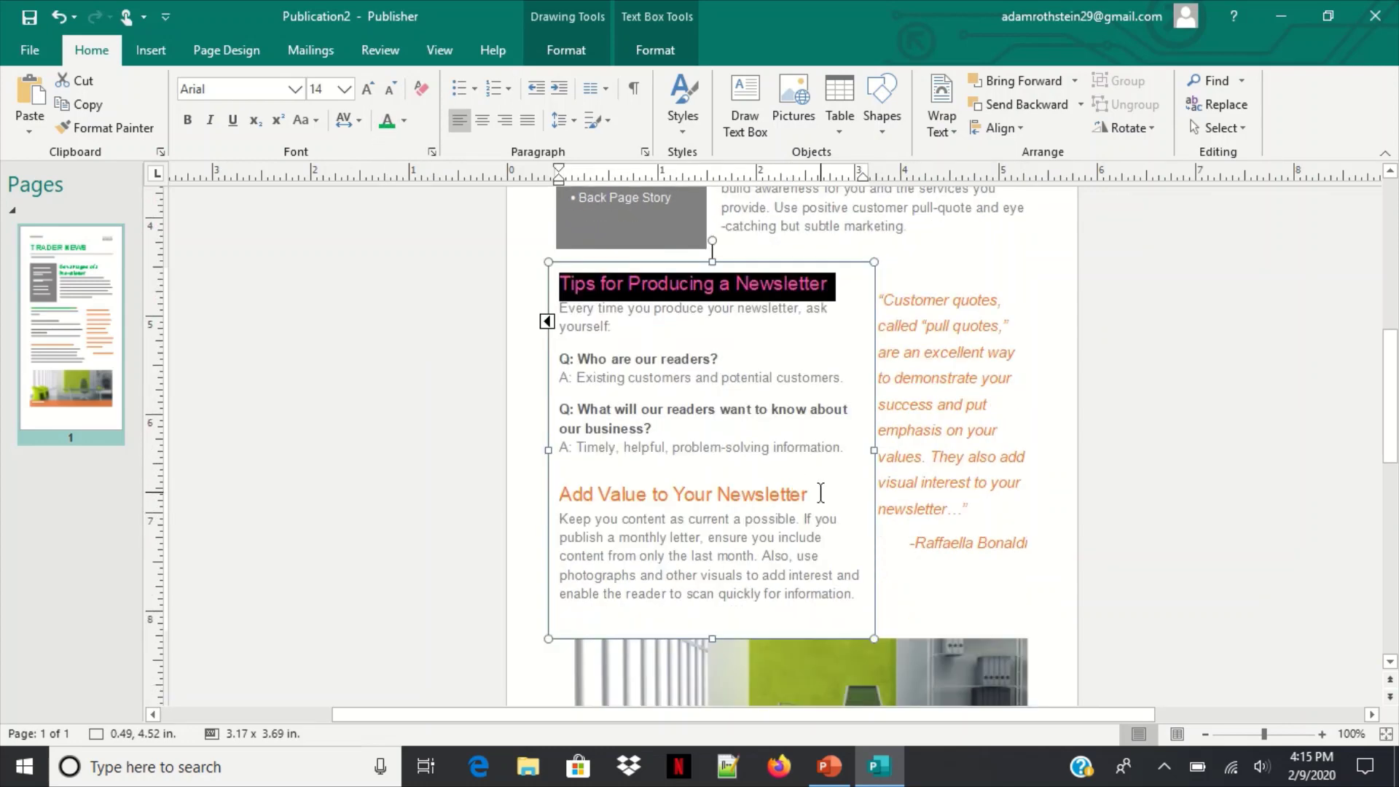
pyautogui.moveTo(821, 494); pyautogui.dragTo(557, 496)
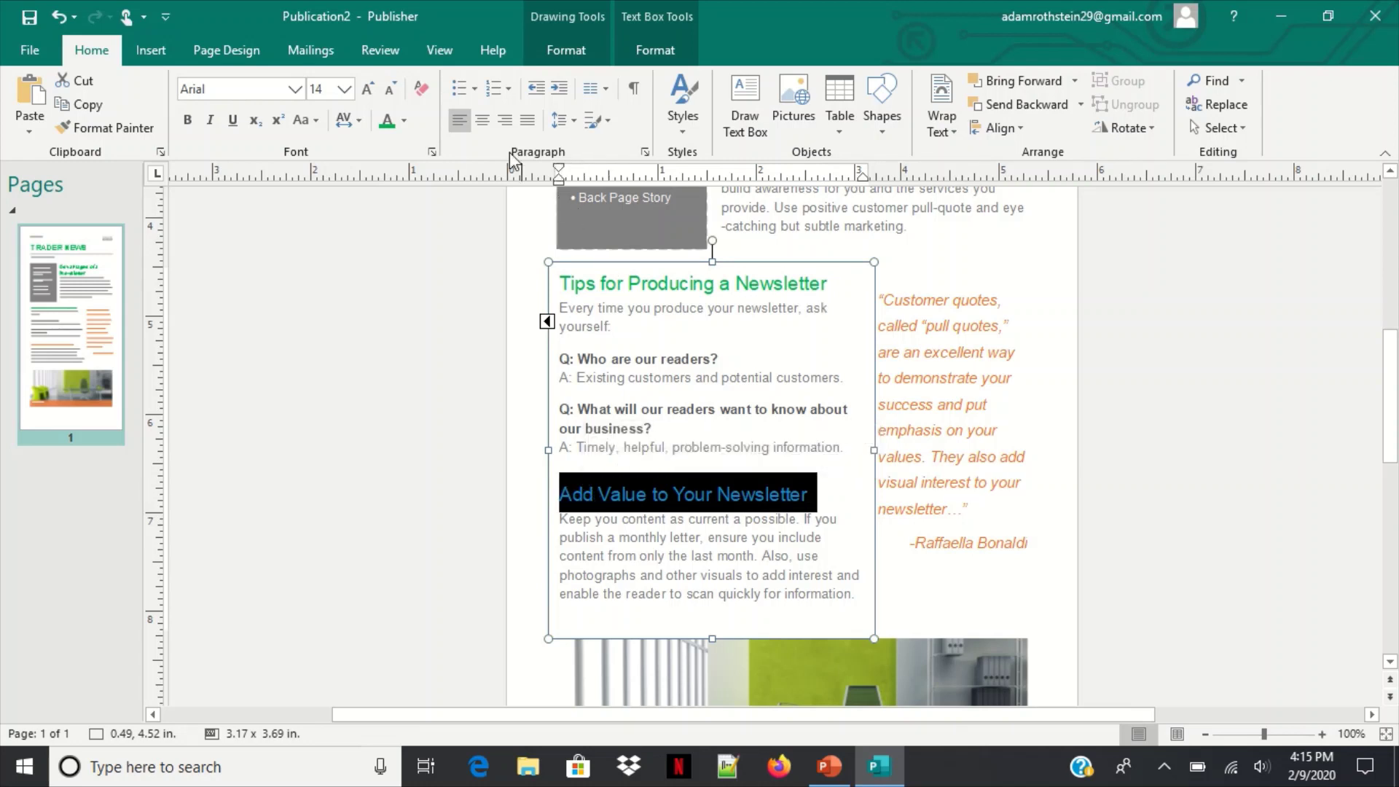
pyautogui.click(387, 121)
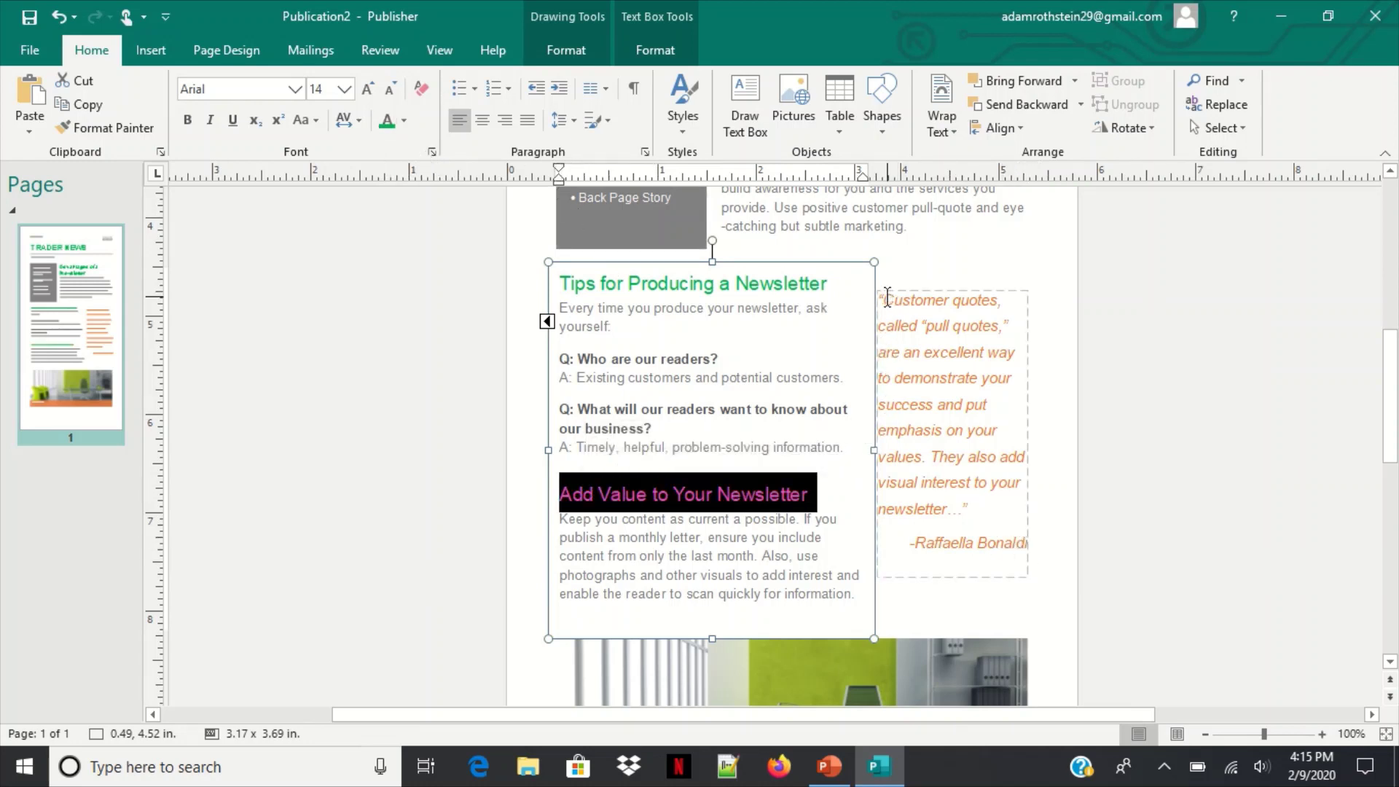
# Make the customer pull quote text green.
pyautogui.moveTo(884, 299); pyautogui.dragTo(1049, 566)
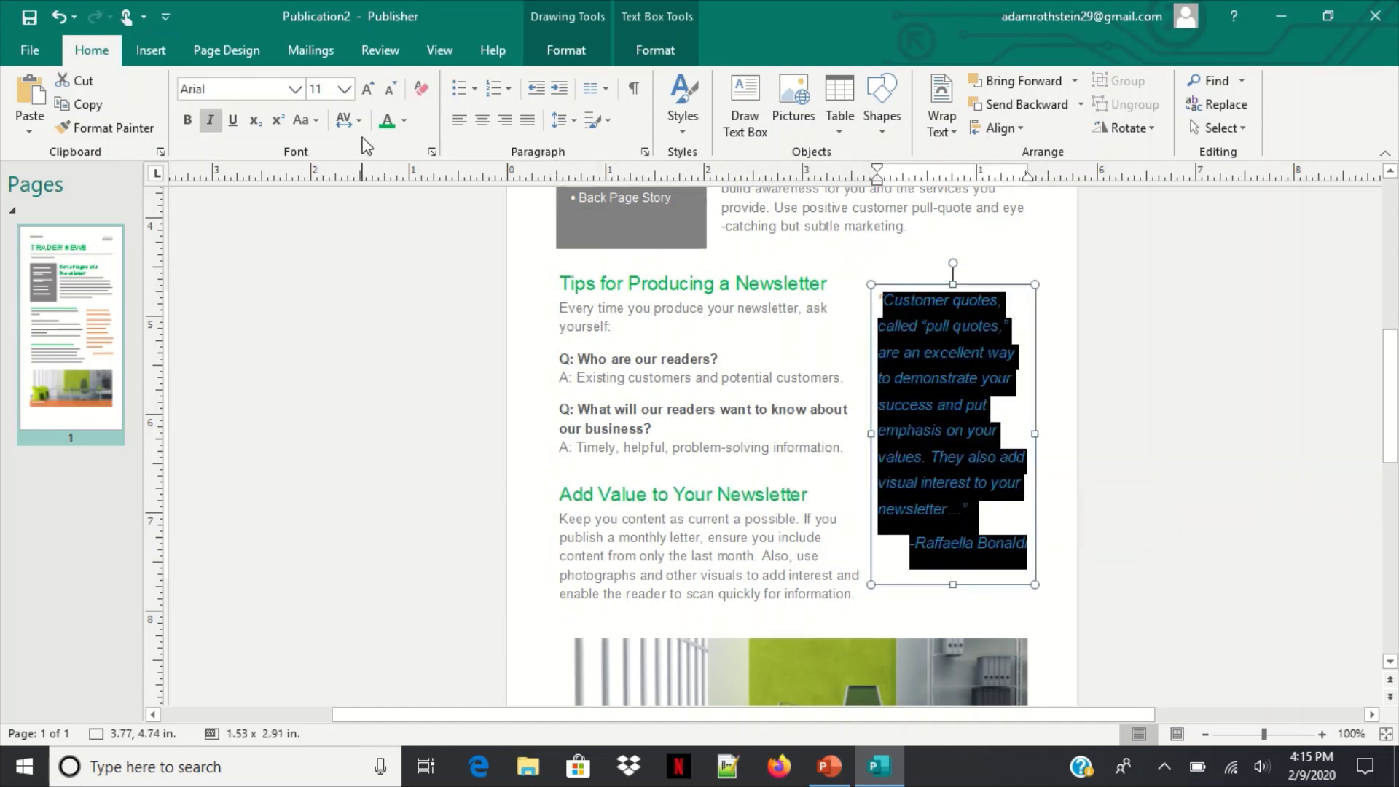
pyautogui.click(387, 120)
pyautogui.click(981, 328)
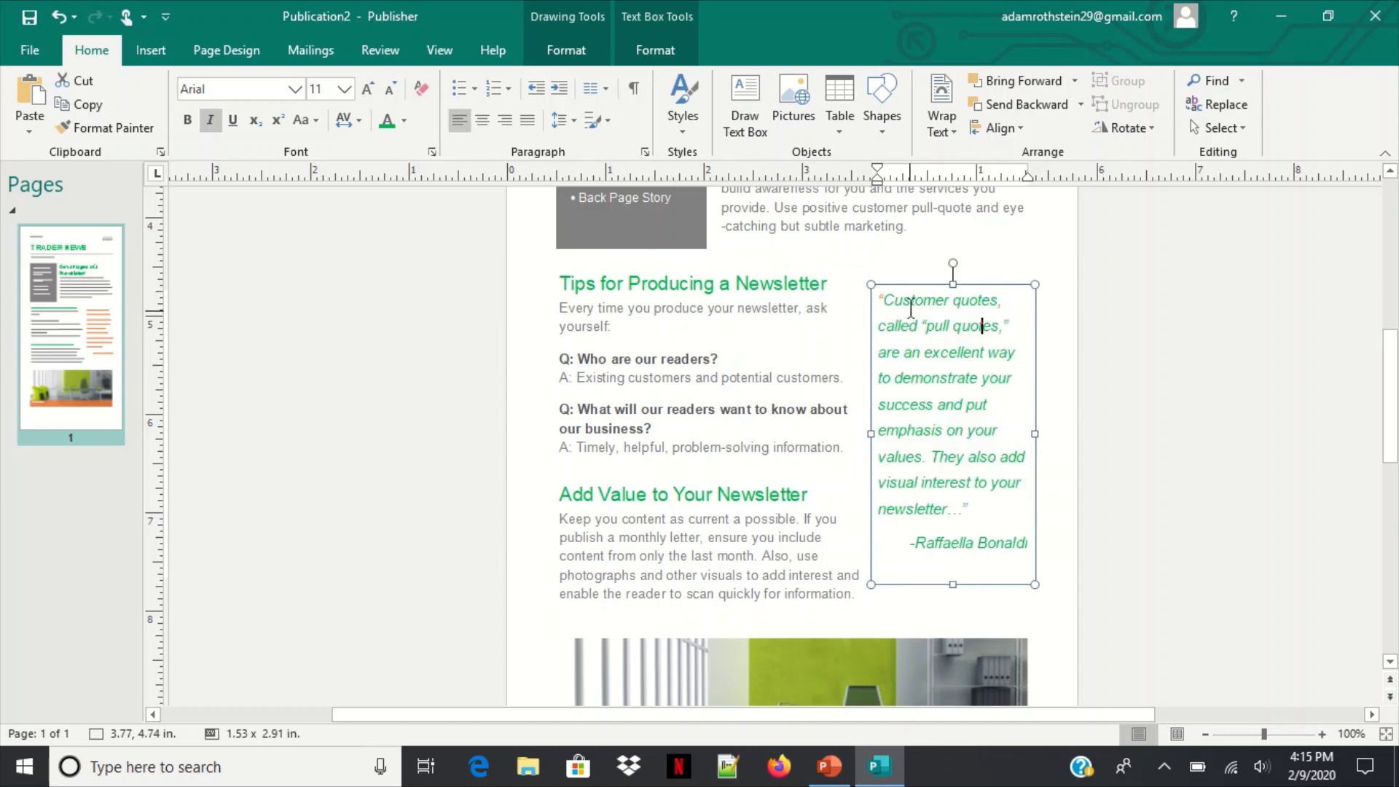
pyautogui.doubleClick(910, 303)
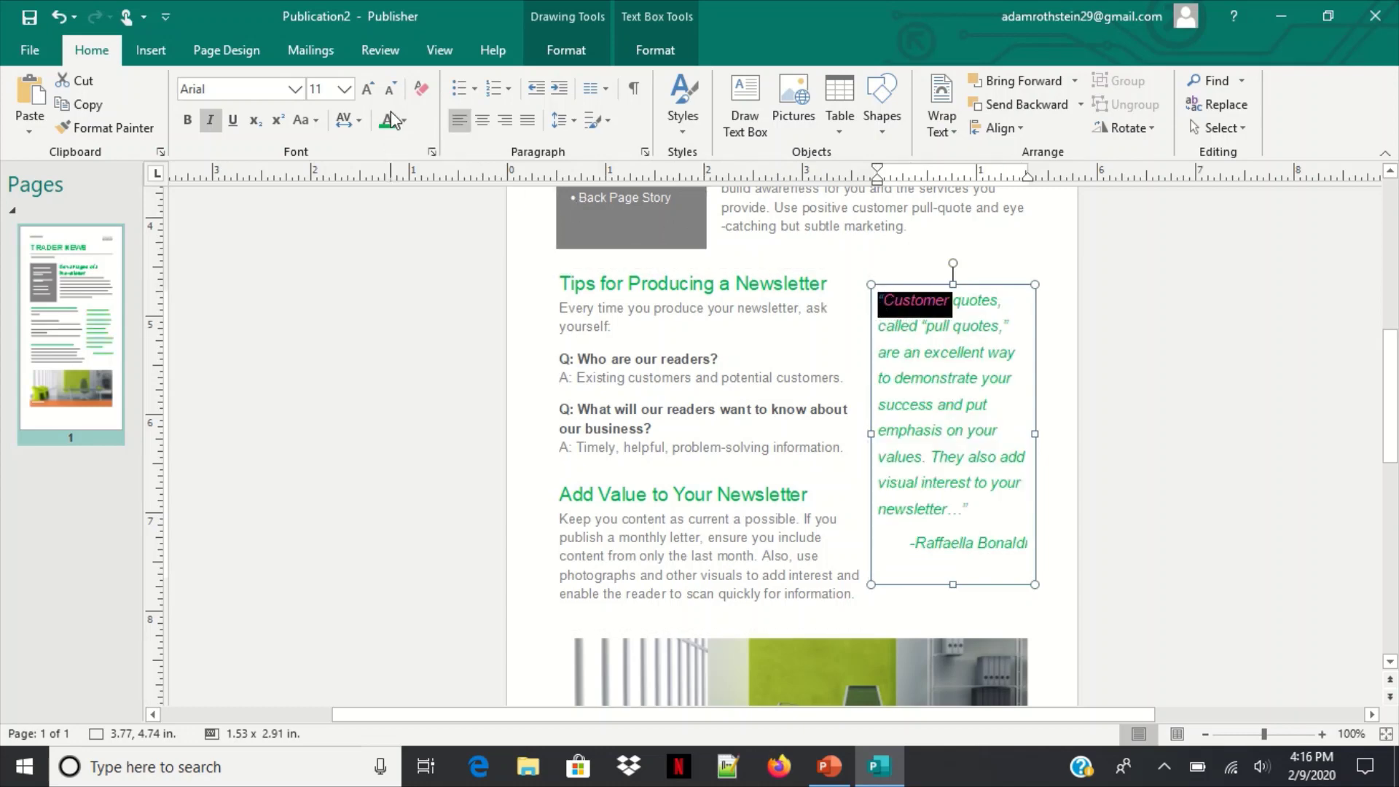
pyautogui.scroll(-5, 883, 489)
pyautogui.scroll(3, 883, 488)
# Remove the placeholder image from the logo frame.
pyautogui.scroll(5, 838, 481)
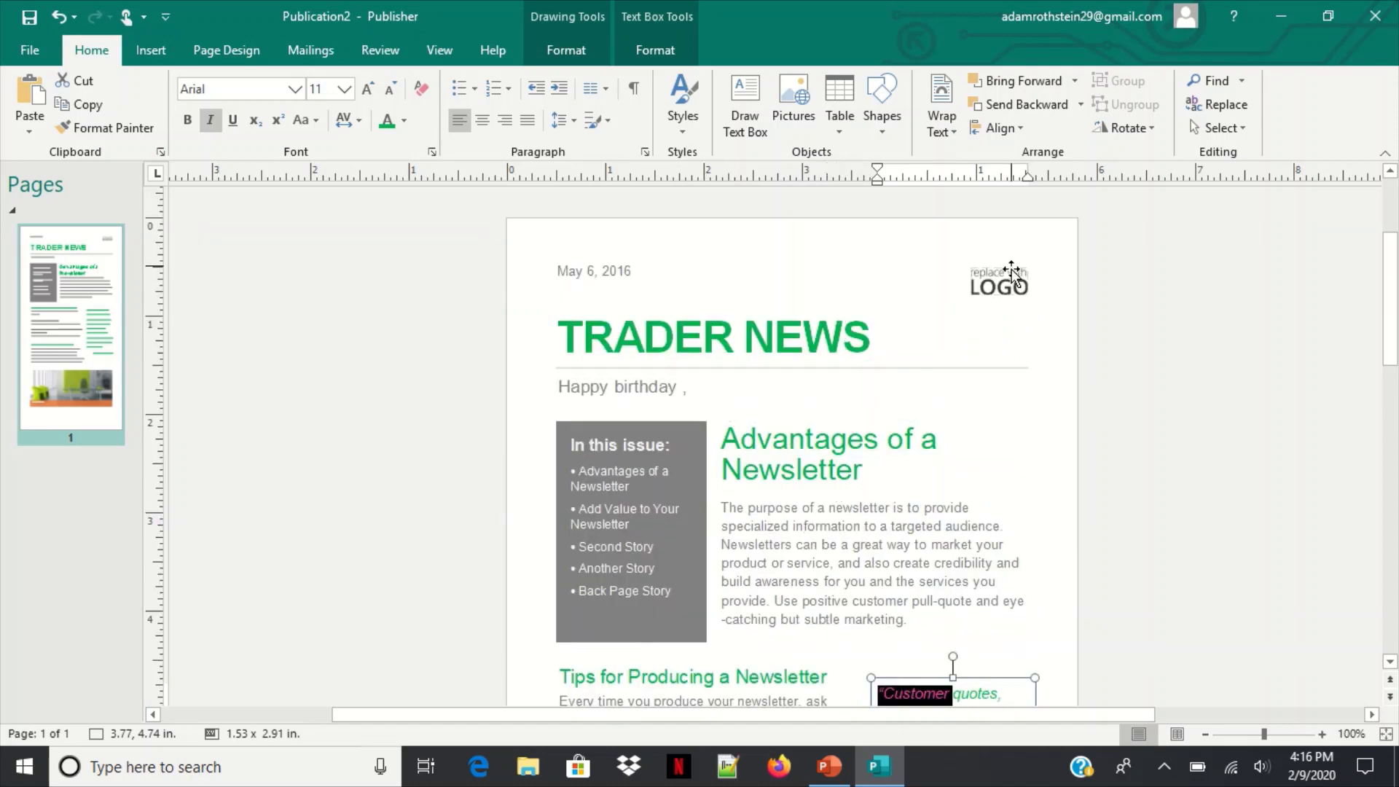
pyautogui.click(1009, 280)
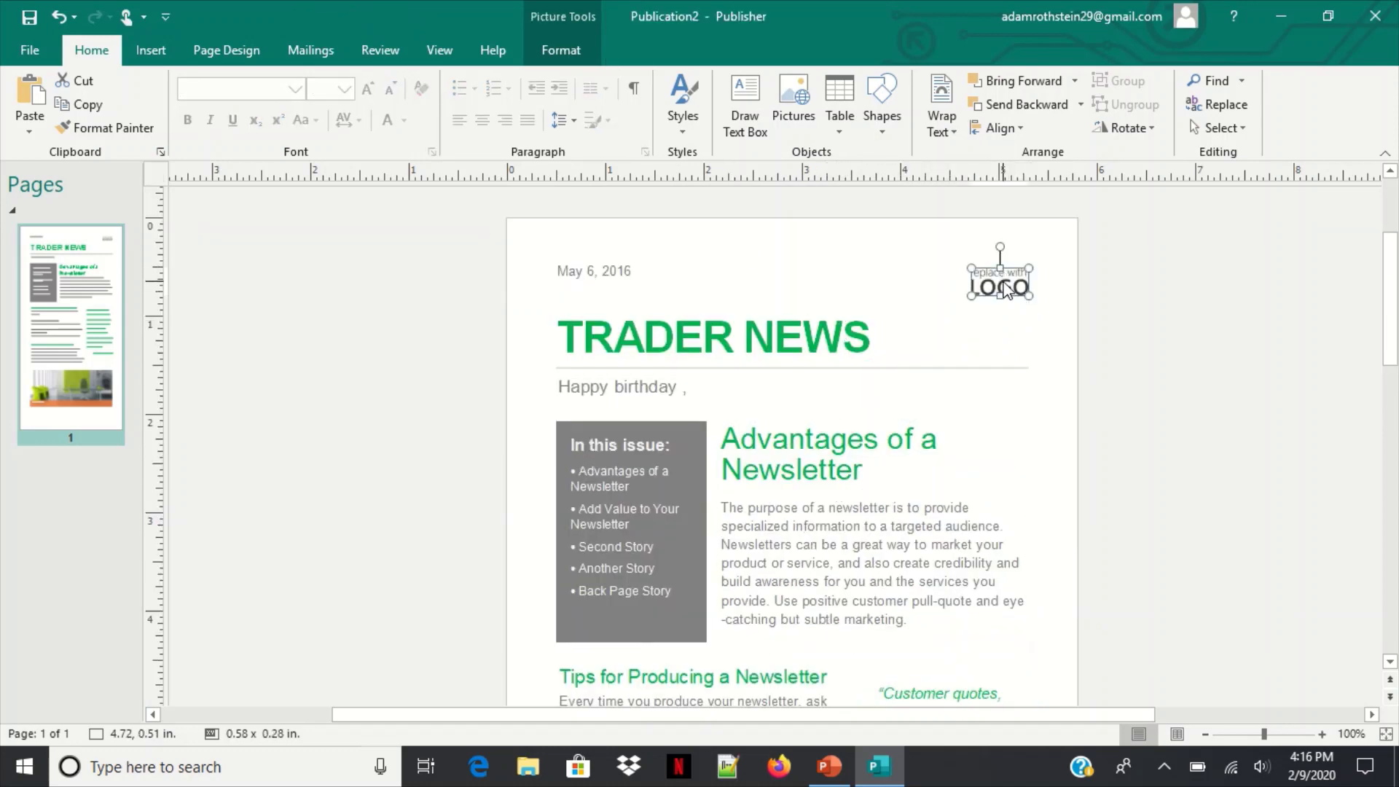
pyautogui.rightClick(1008, 290)
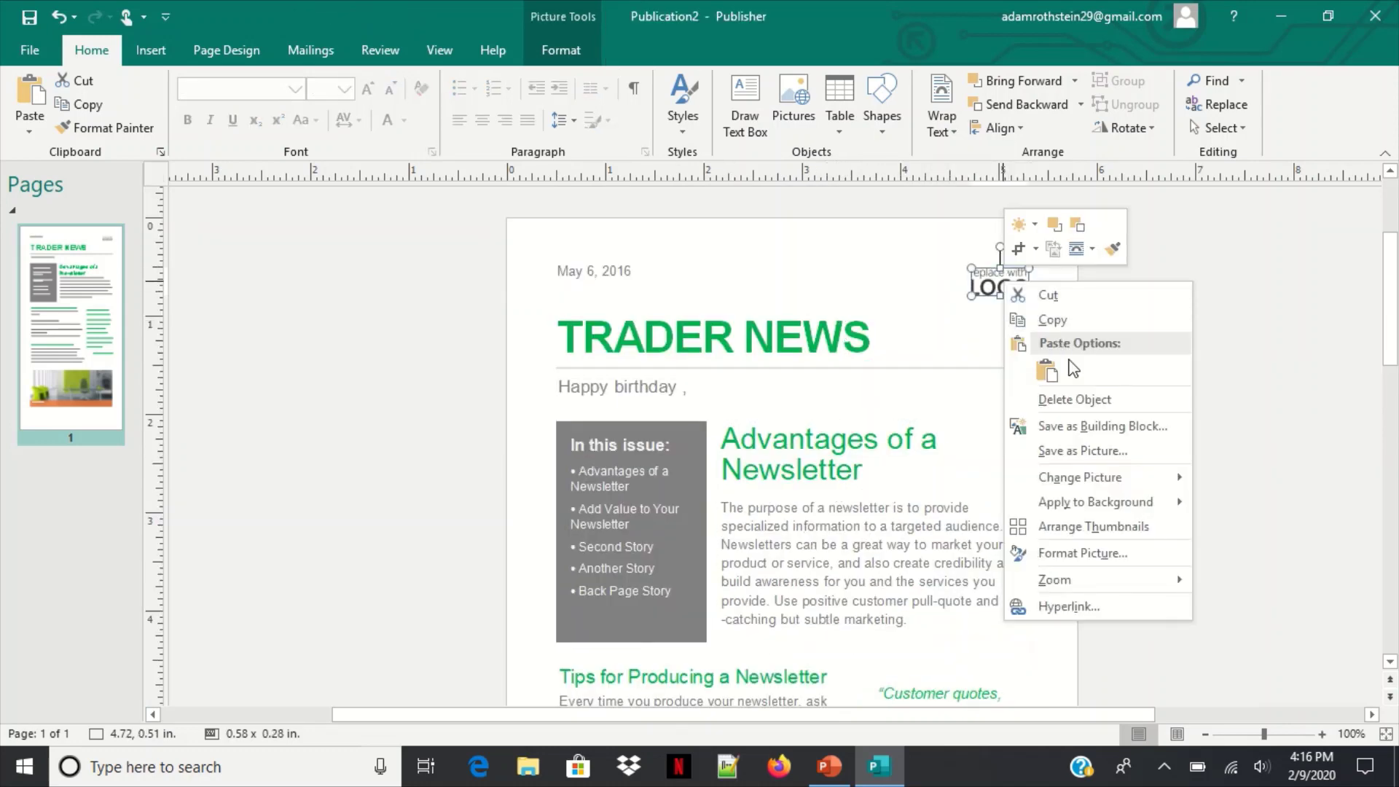
pyautogui.press('Escape')
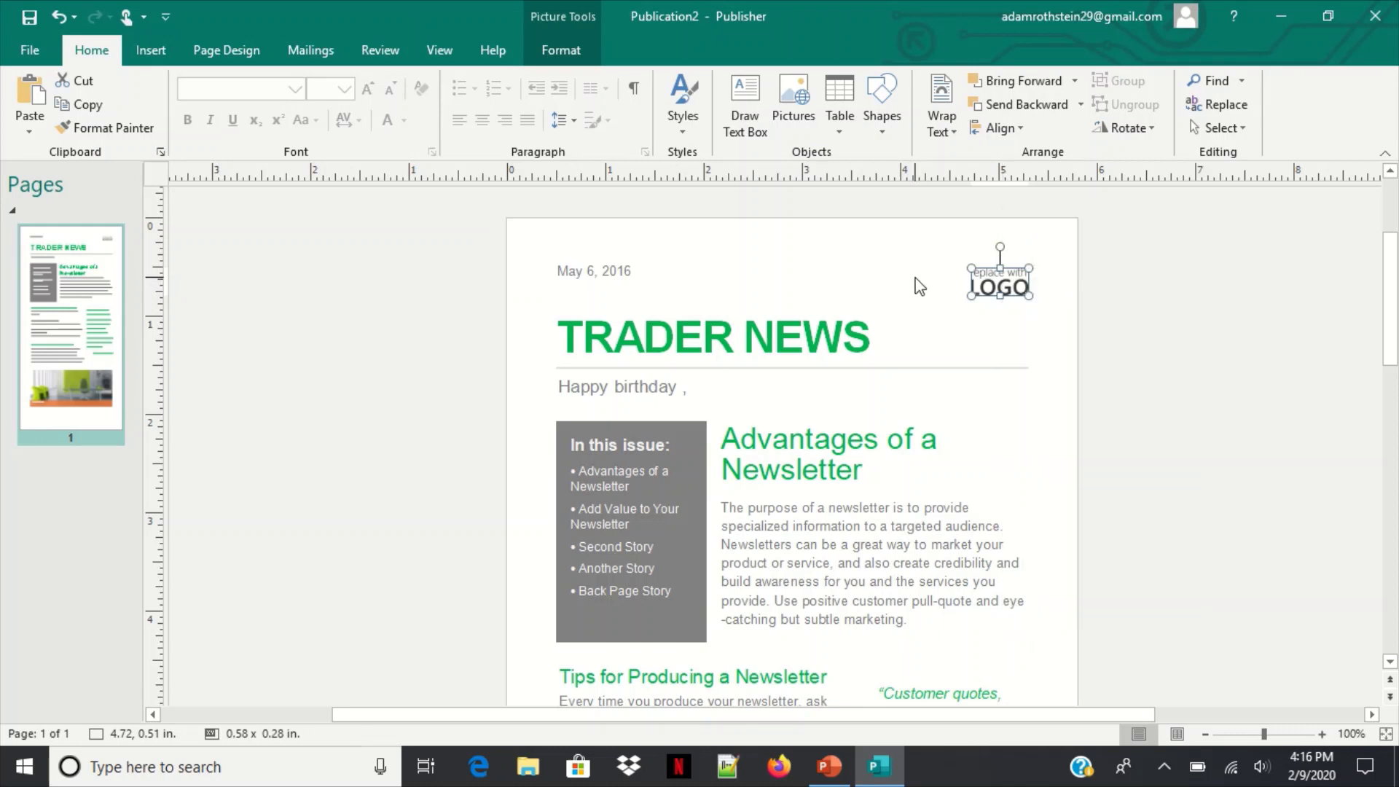
pyautogui.rightClick(994, 288)
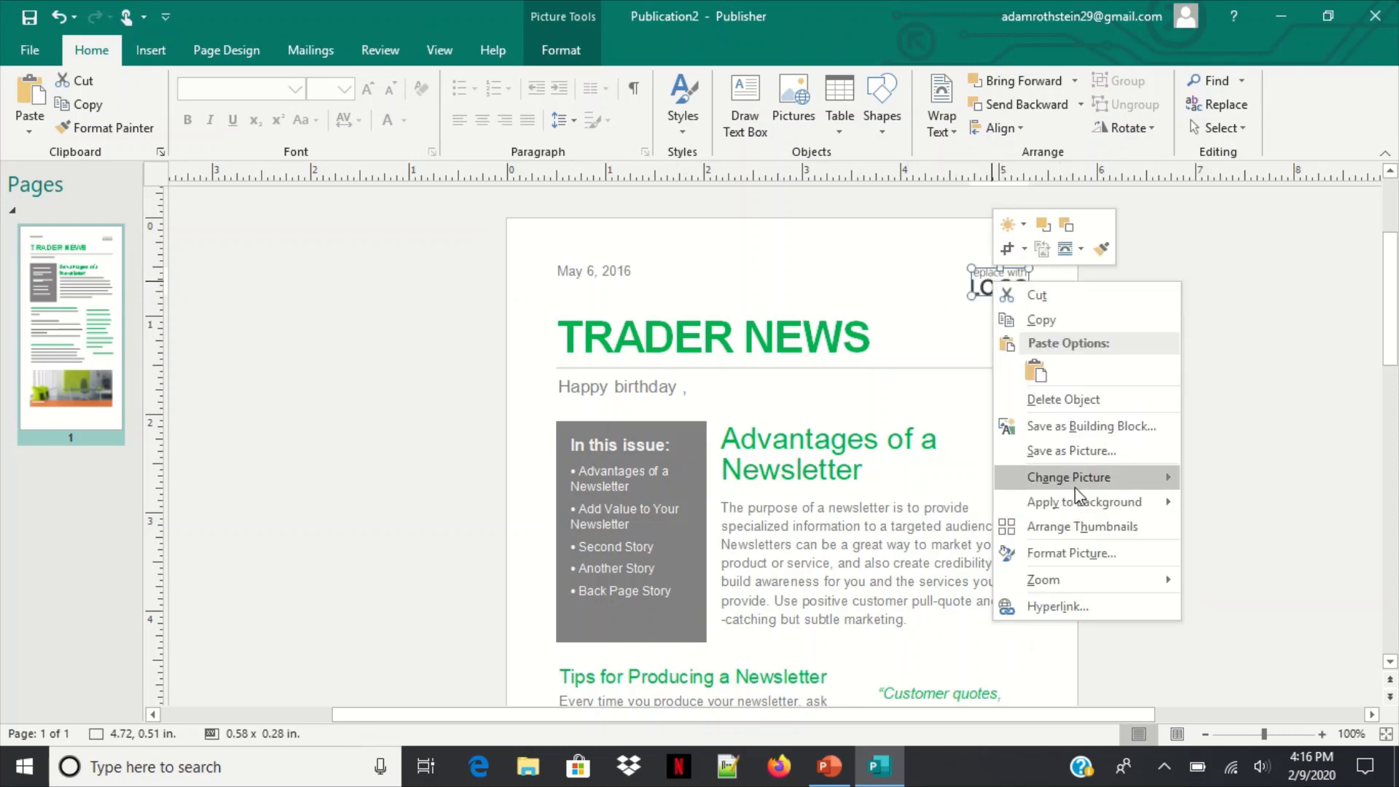
pyautogui.moveTo(1094, 483)
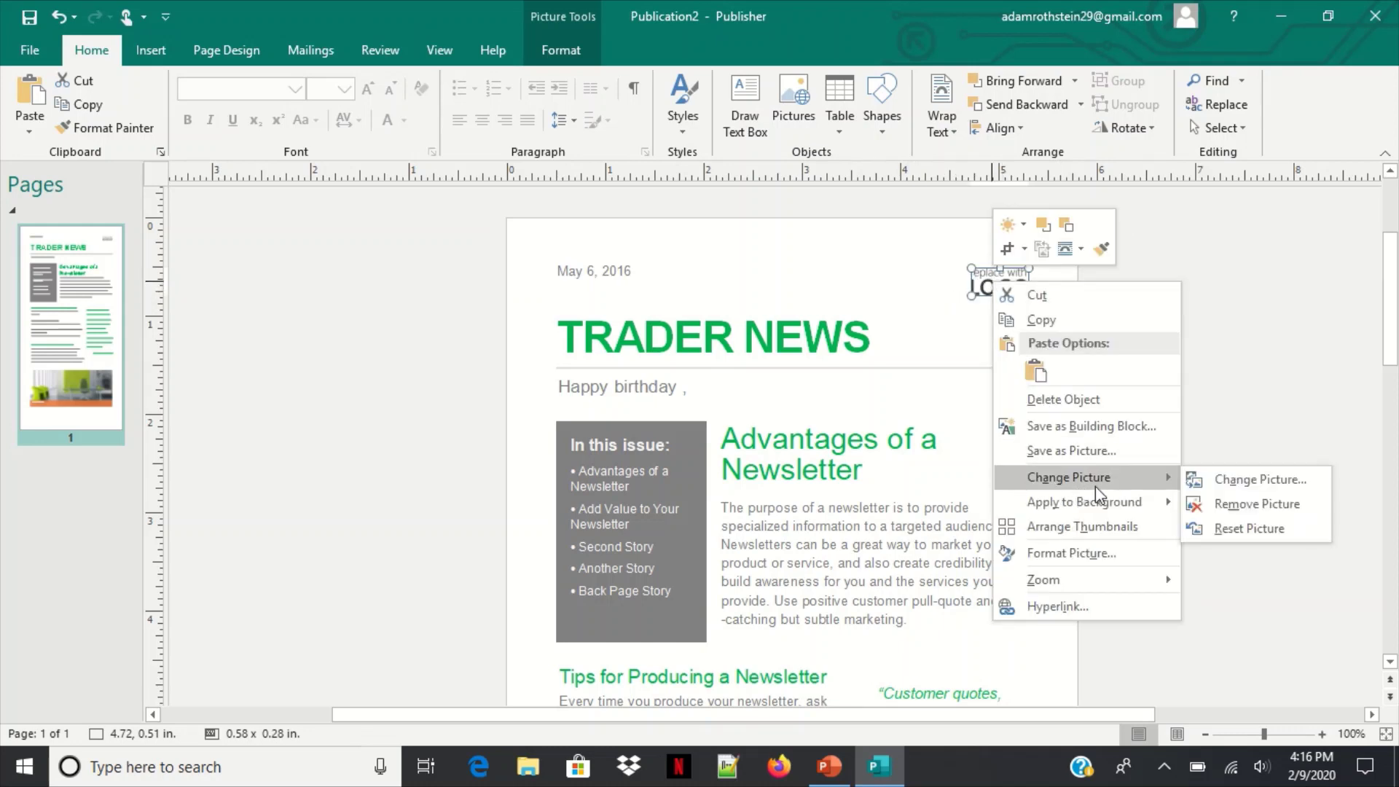
pyautogui.click(1257, 505)
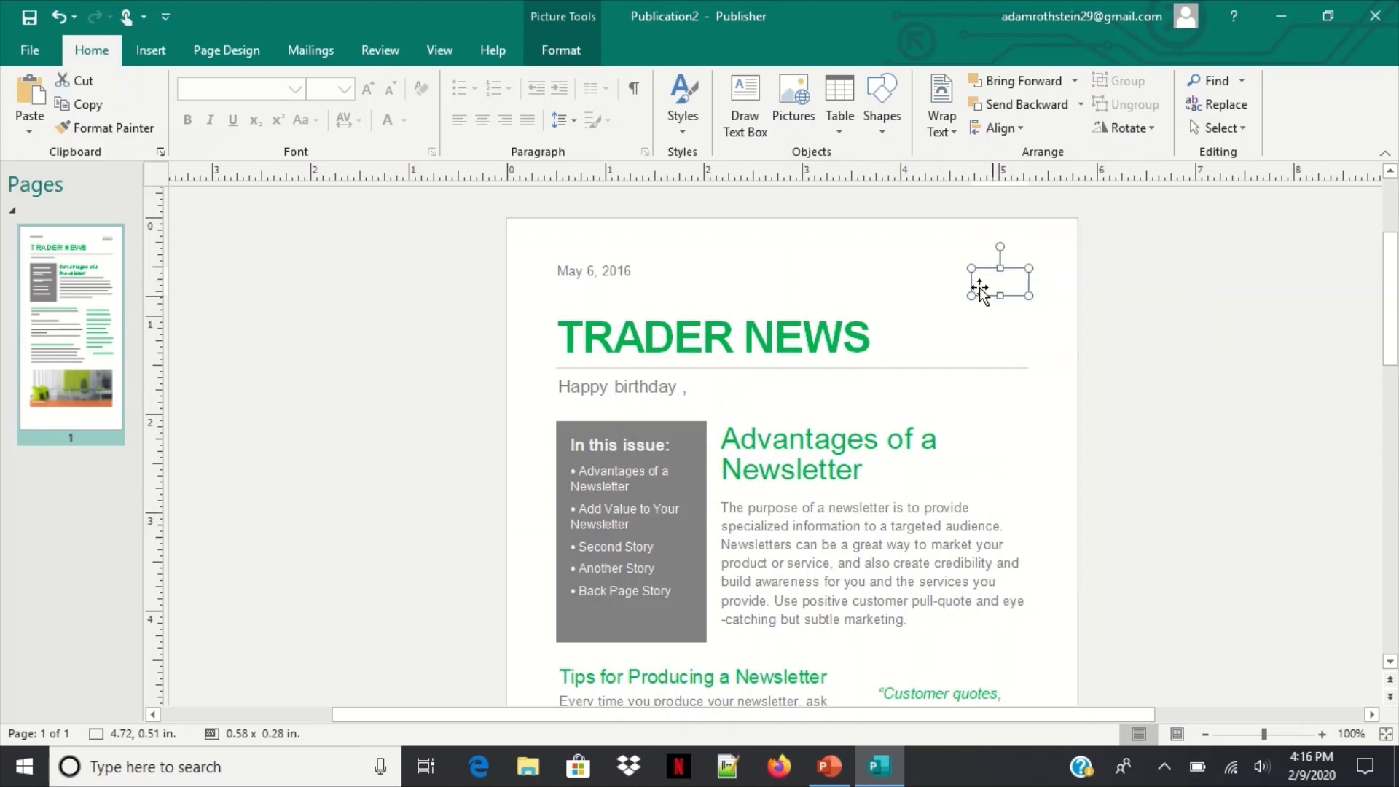
# Choose icon-dribbble from the Camera Roll folder as the new logo picture.
pyautogui.rightClick(1010, 290)
pyautogui.moveTo(1129, 478)
pyautogui.click(1252, 489)
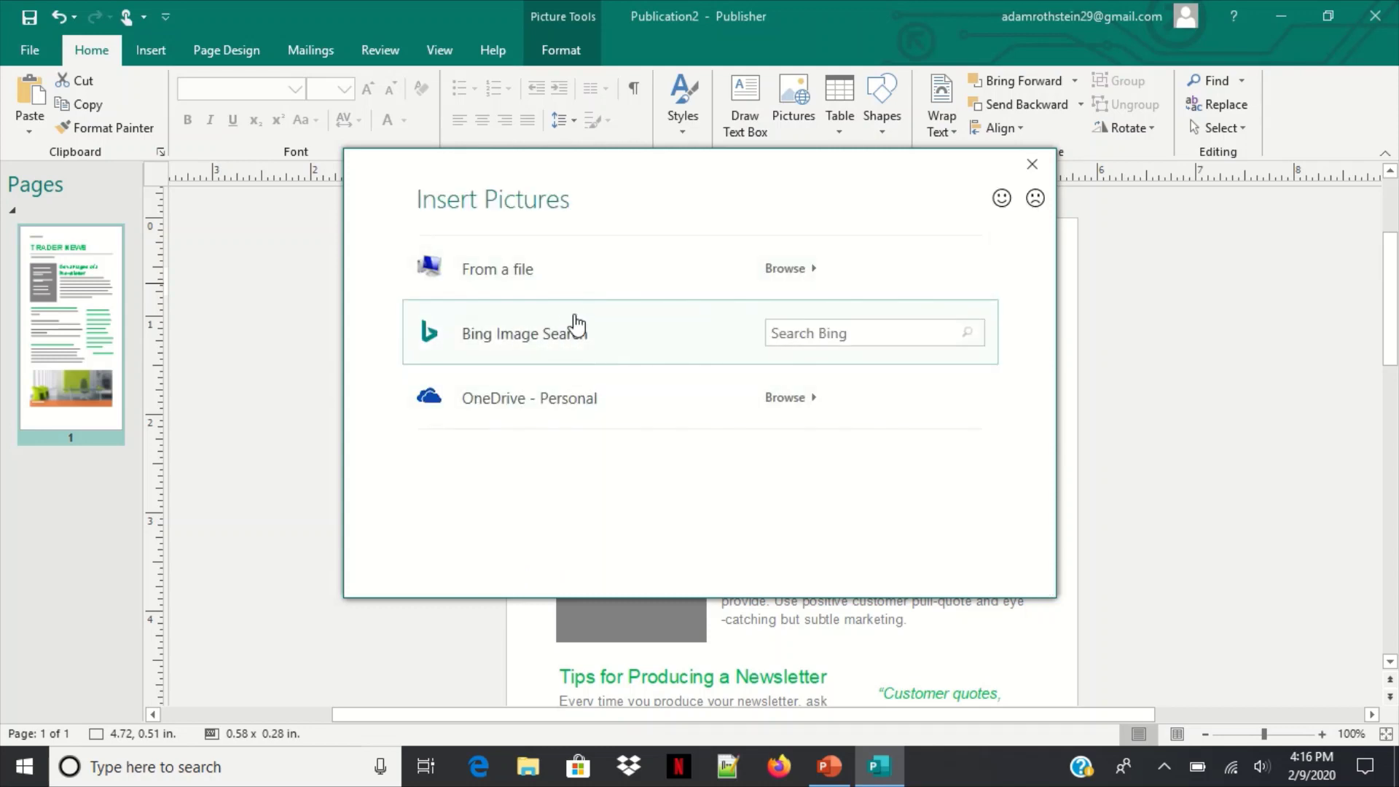
pyautogui.click(711, 271)
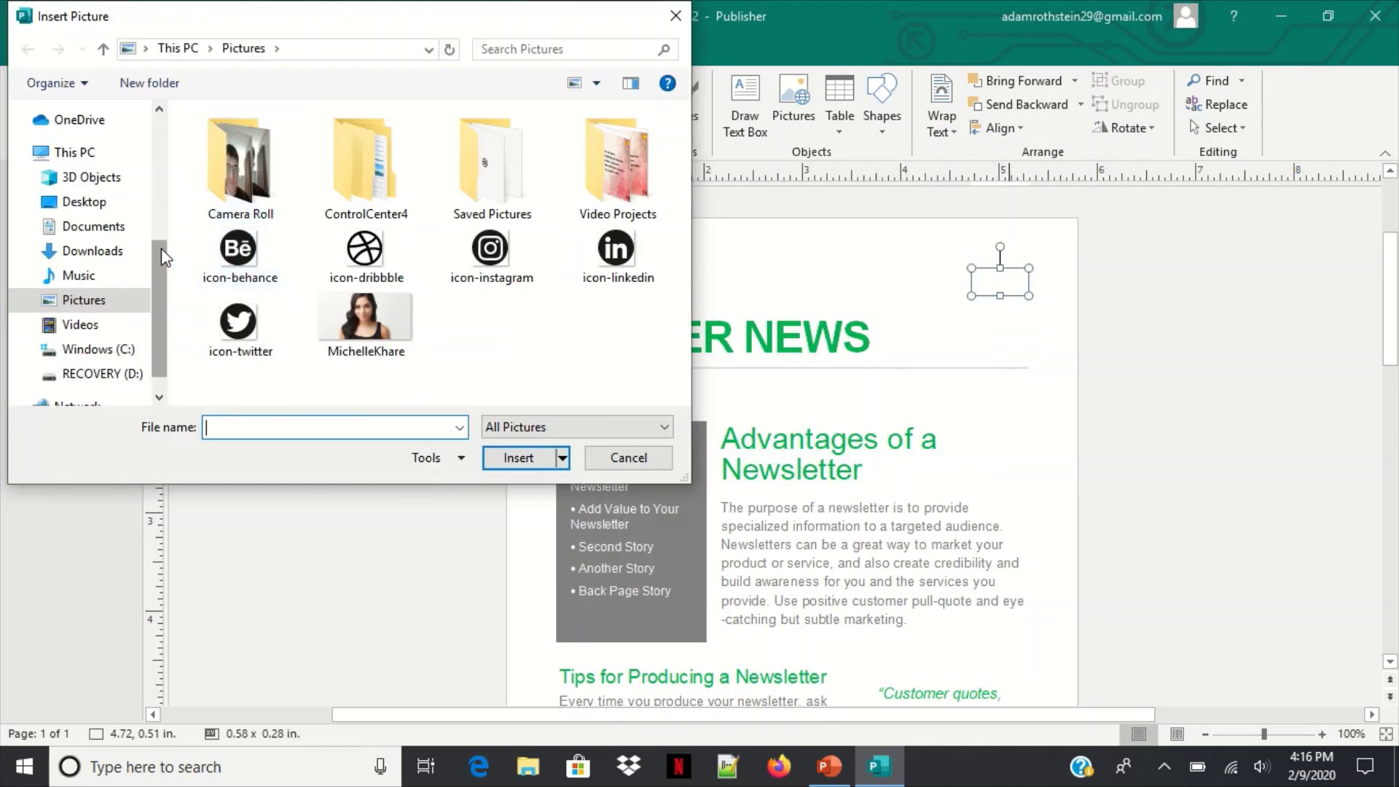
pyautogui.doubleClick(257, 182)
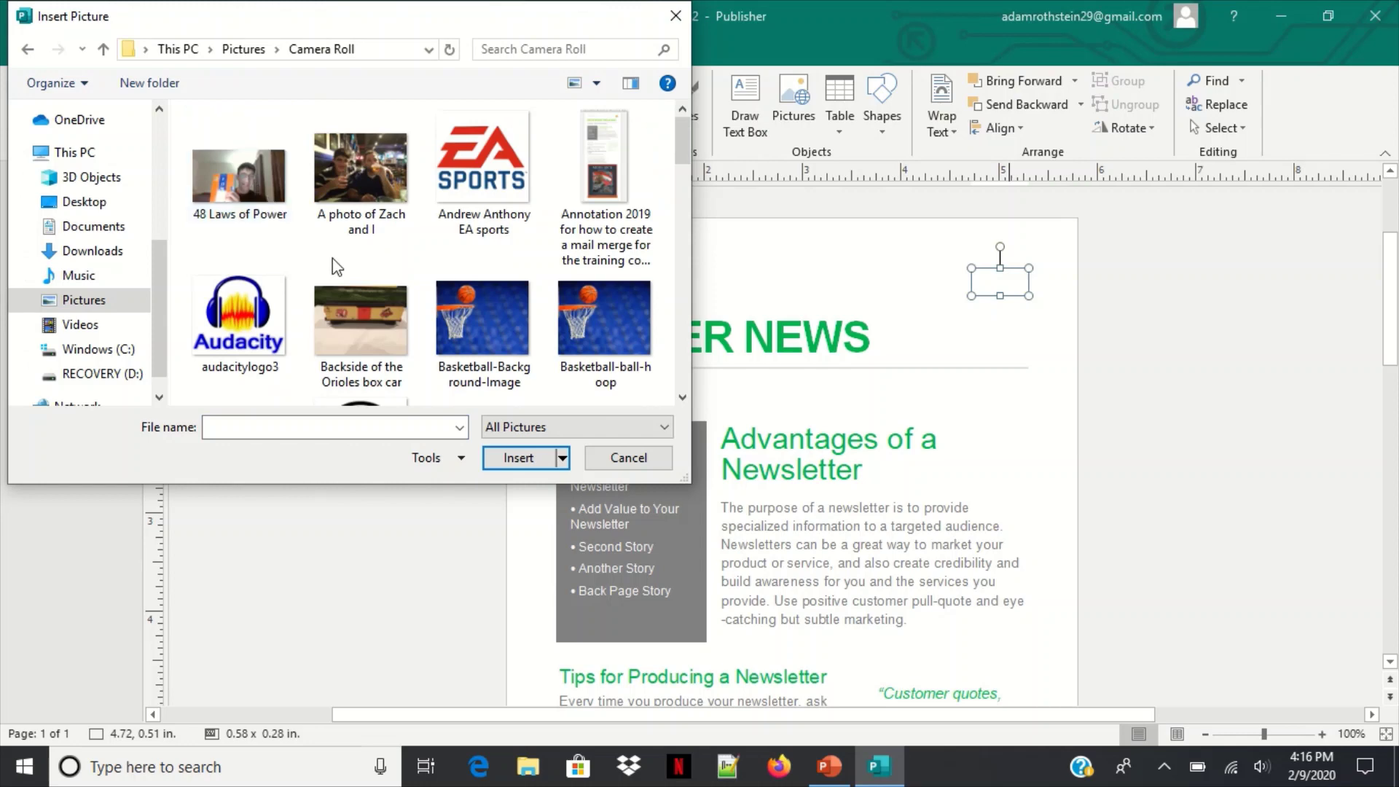
pyautogui.scroll(-2, 343, 262)
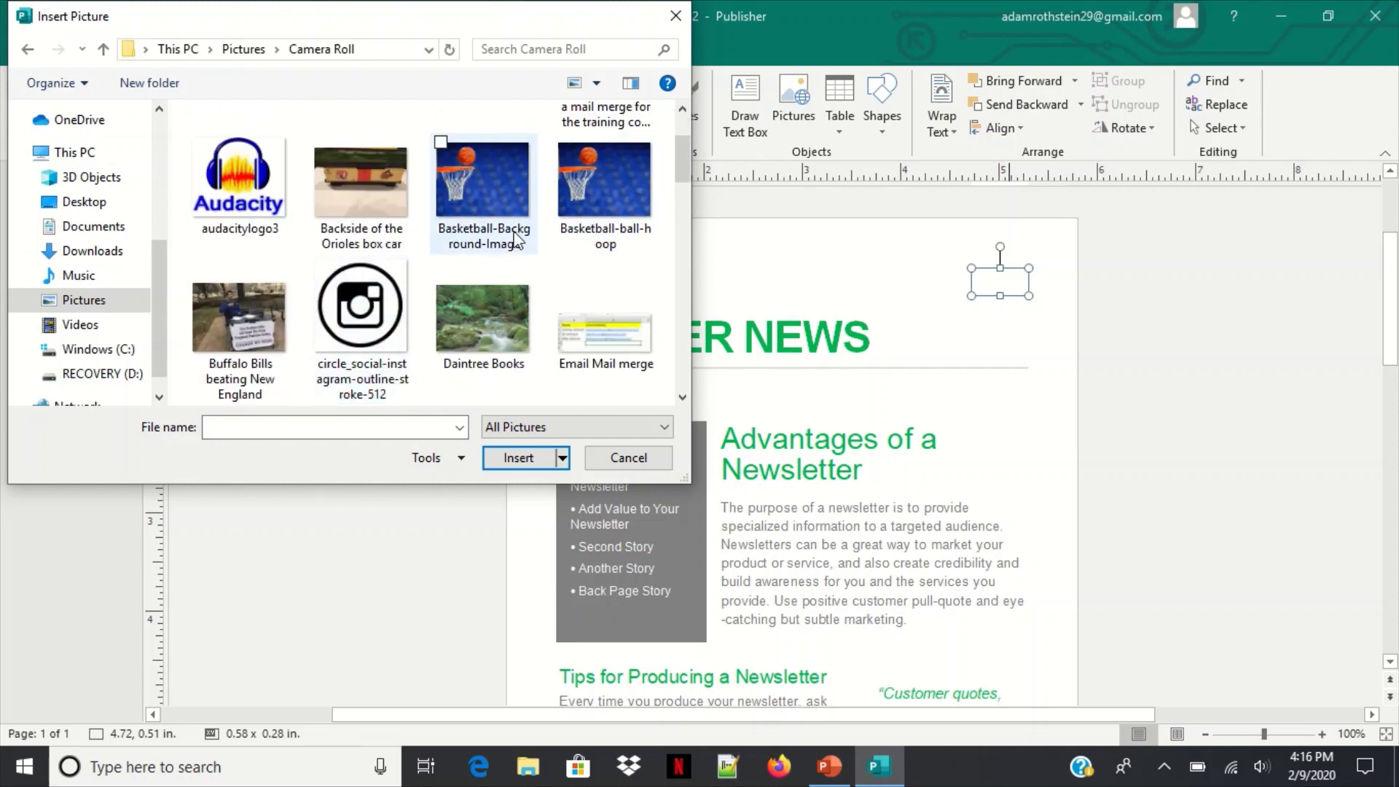
pyautogui.scroll(-6, 518, 284)
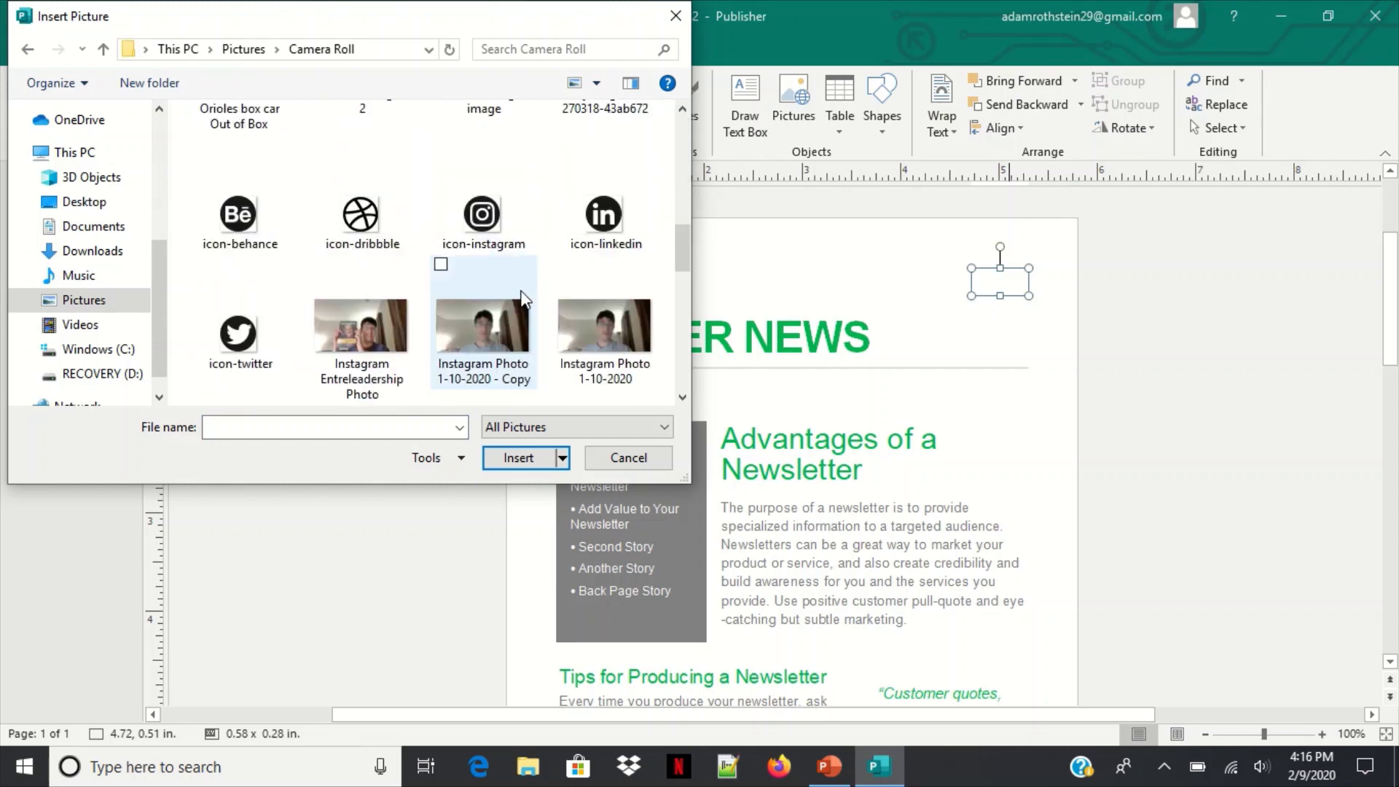
pyautogui.click(369, 222)
# Insert the icon-dribbble image, then enlarge it to about 0.86 × 0.69 in and nudge it up.
pyautogui.click(518, 458)
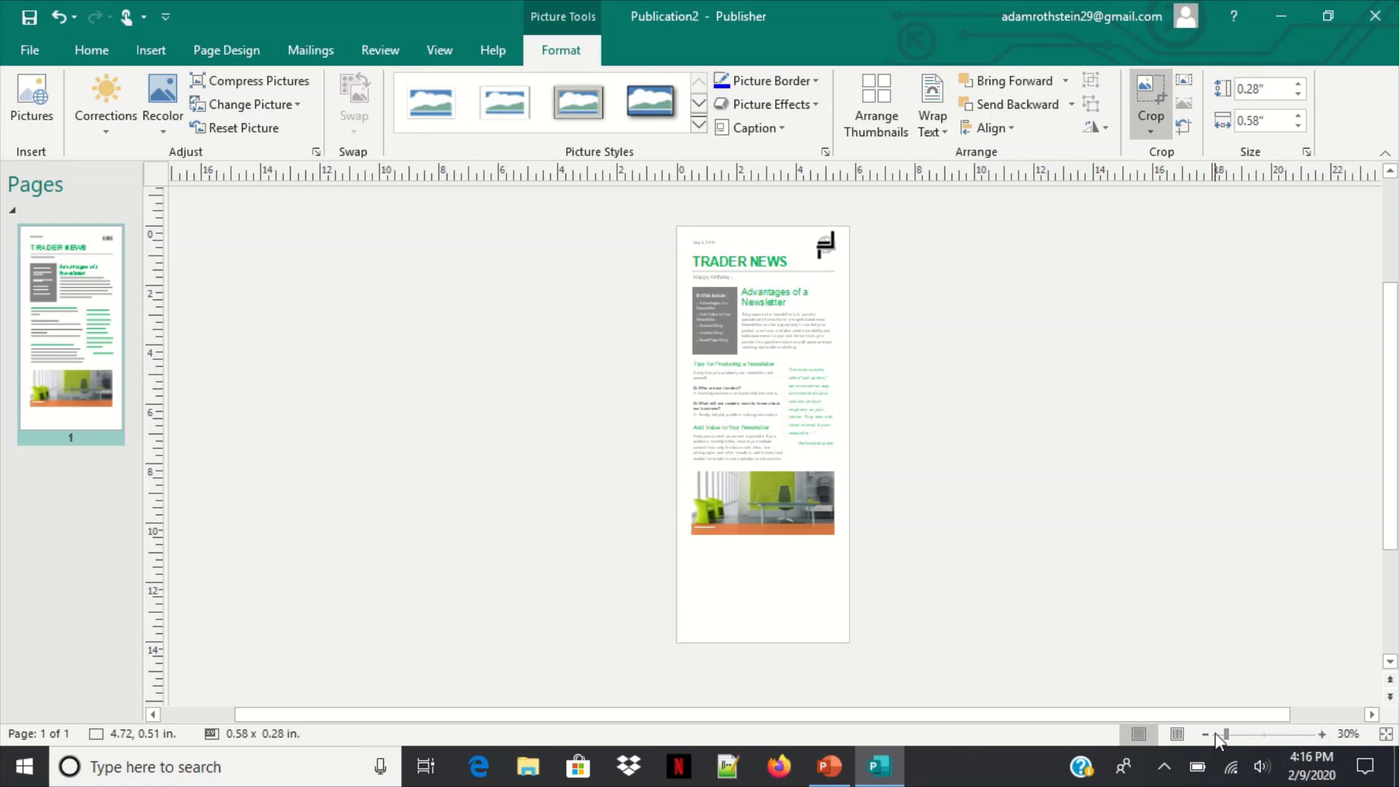
pyautogui.moveTo(1226, 735); pyautogui.dragTo(1265, 736)
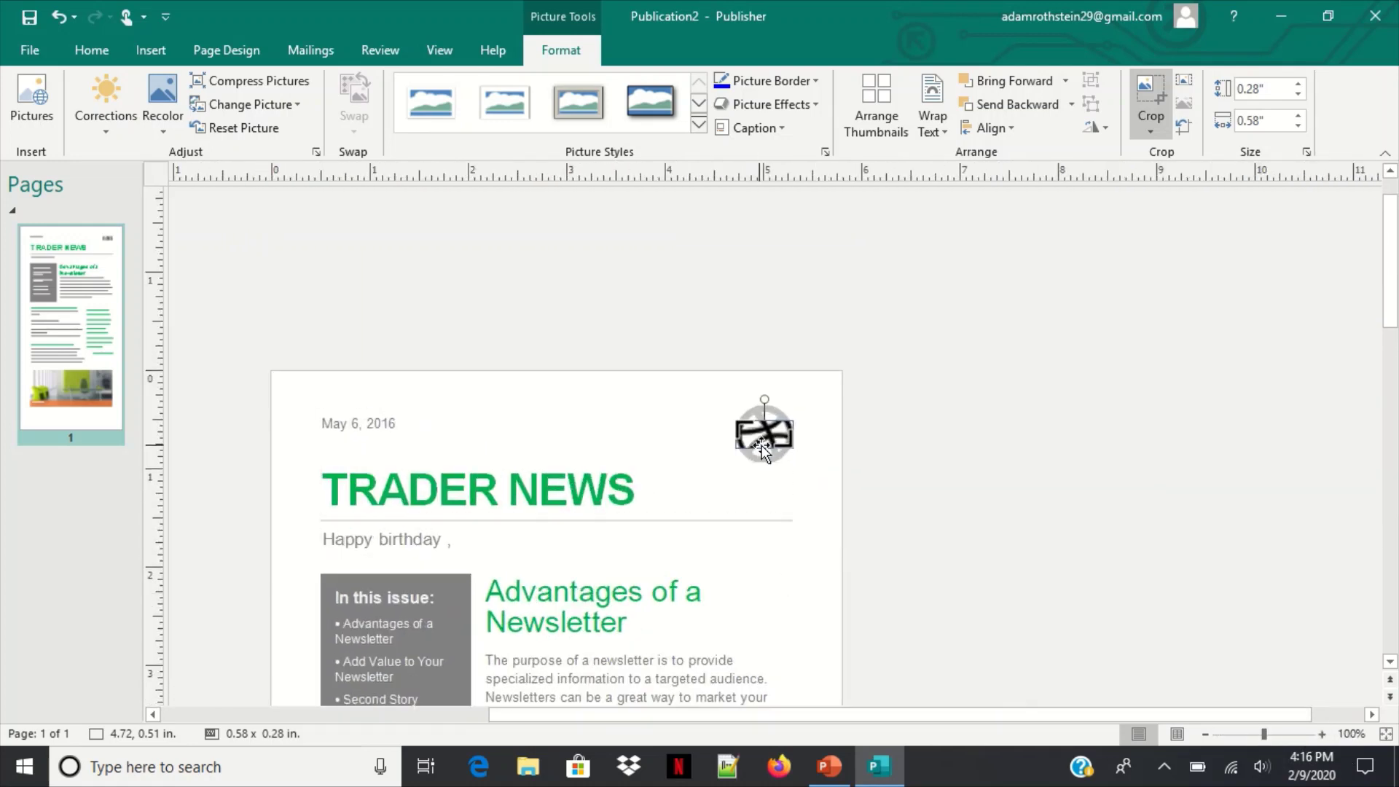
pyautogui.moveTo(791, 444); pyautogui.dragTo(797, 467)
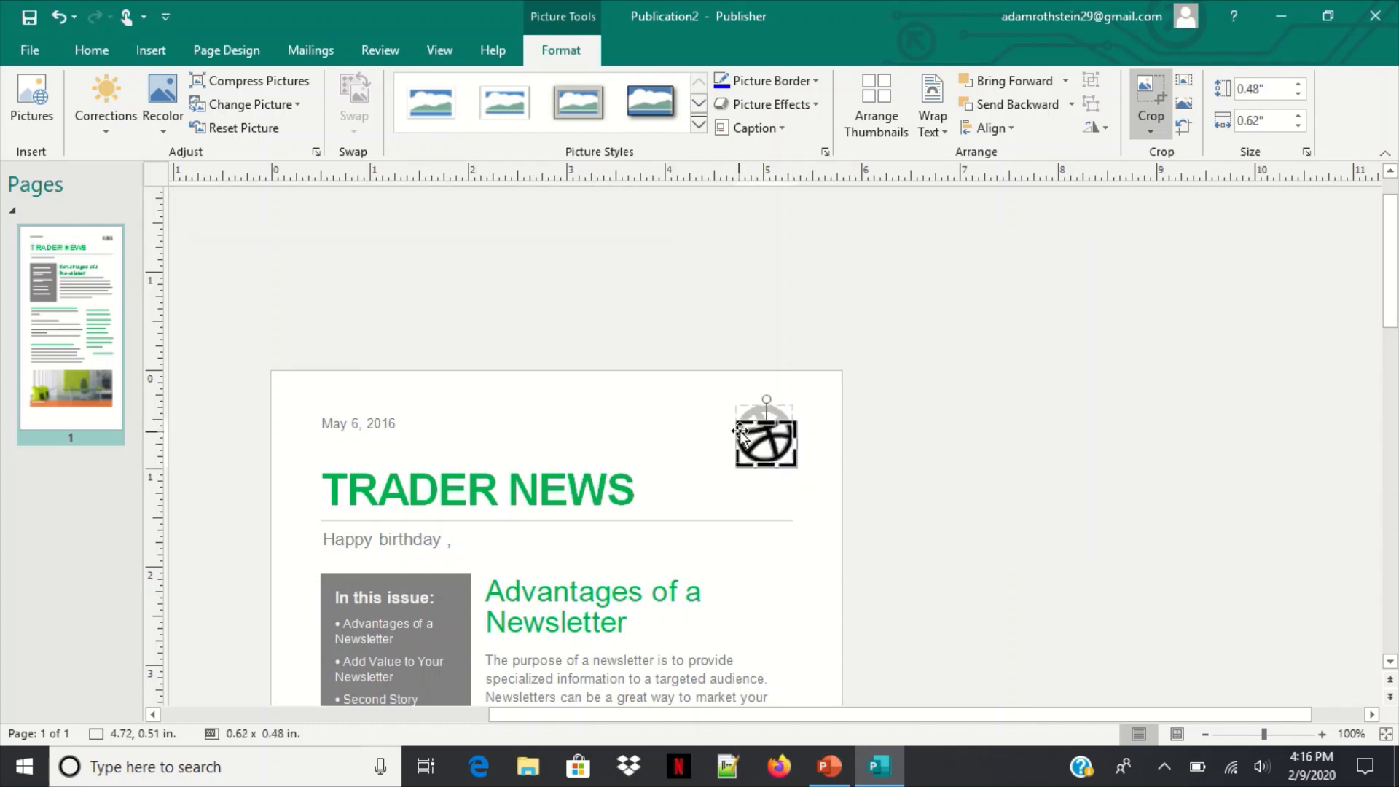
pyautogui.moveTo(740, 422); pyautogui.dragTo(734, 402)
pyautogui.moveTo(799, 435); pyautogui.dragTo(806, 436)
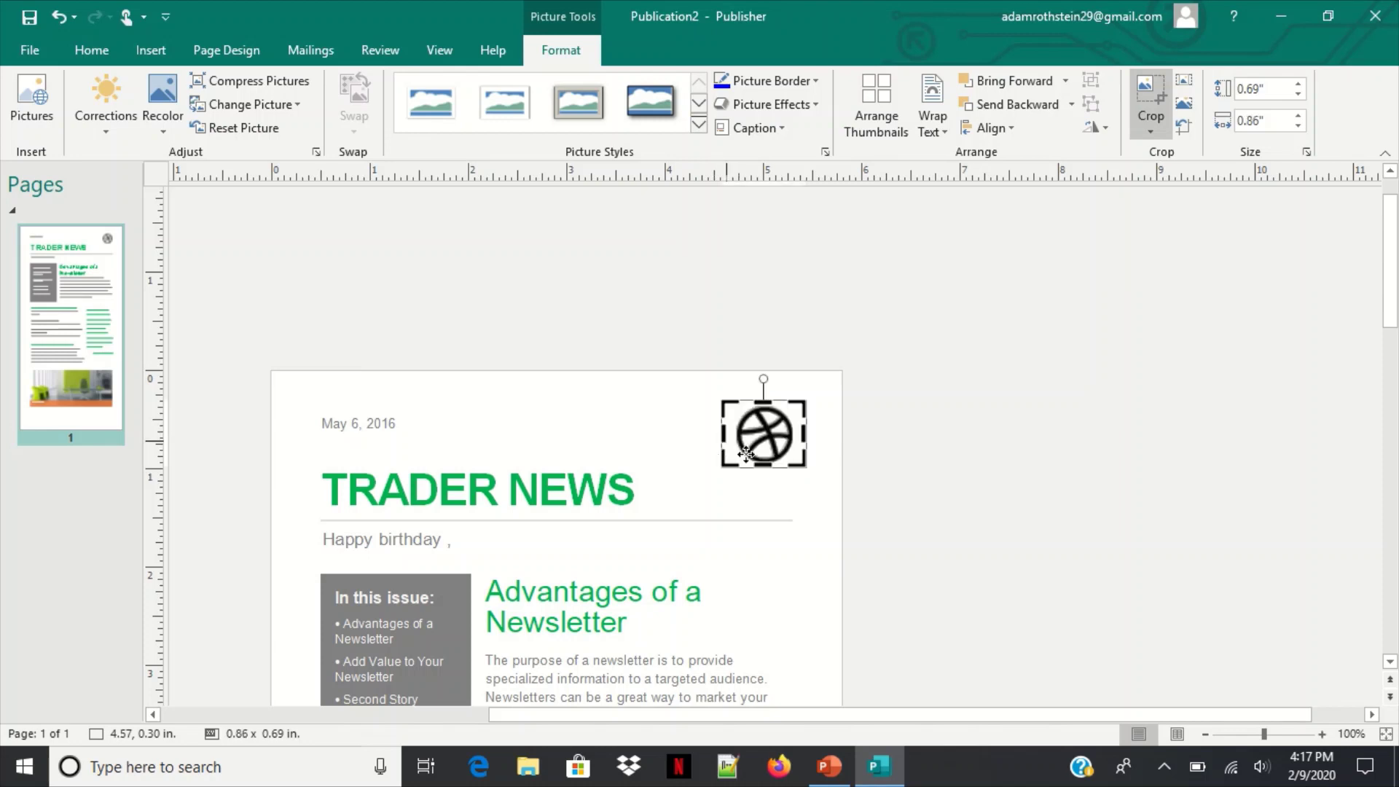
# Change the newsletter date from May 6, 2016 to February 9, 2020.
pyautogui.click(828, 543)
pyautogui.scroll(-3, 831, 543)
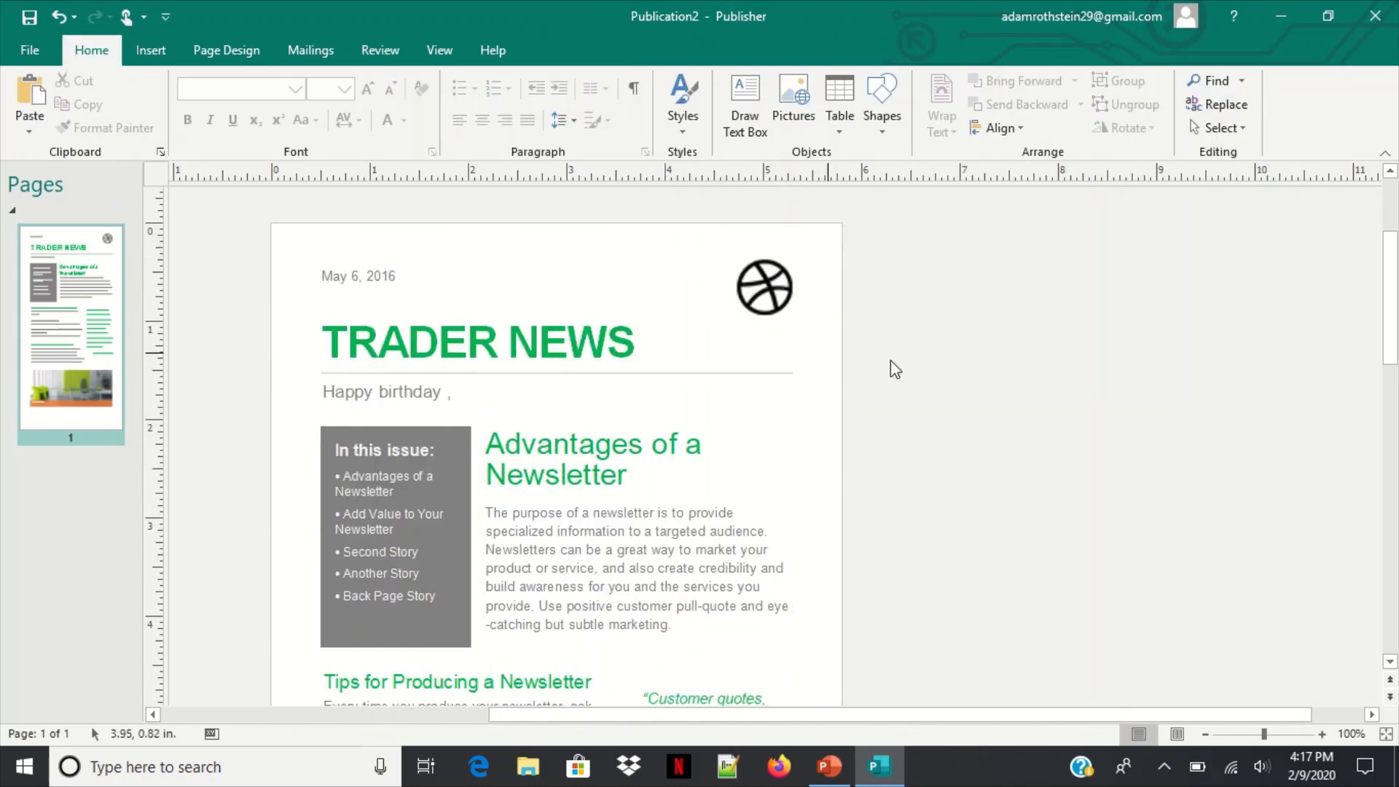
pyautogui.click(400, 276)
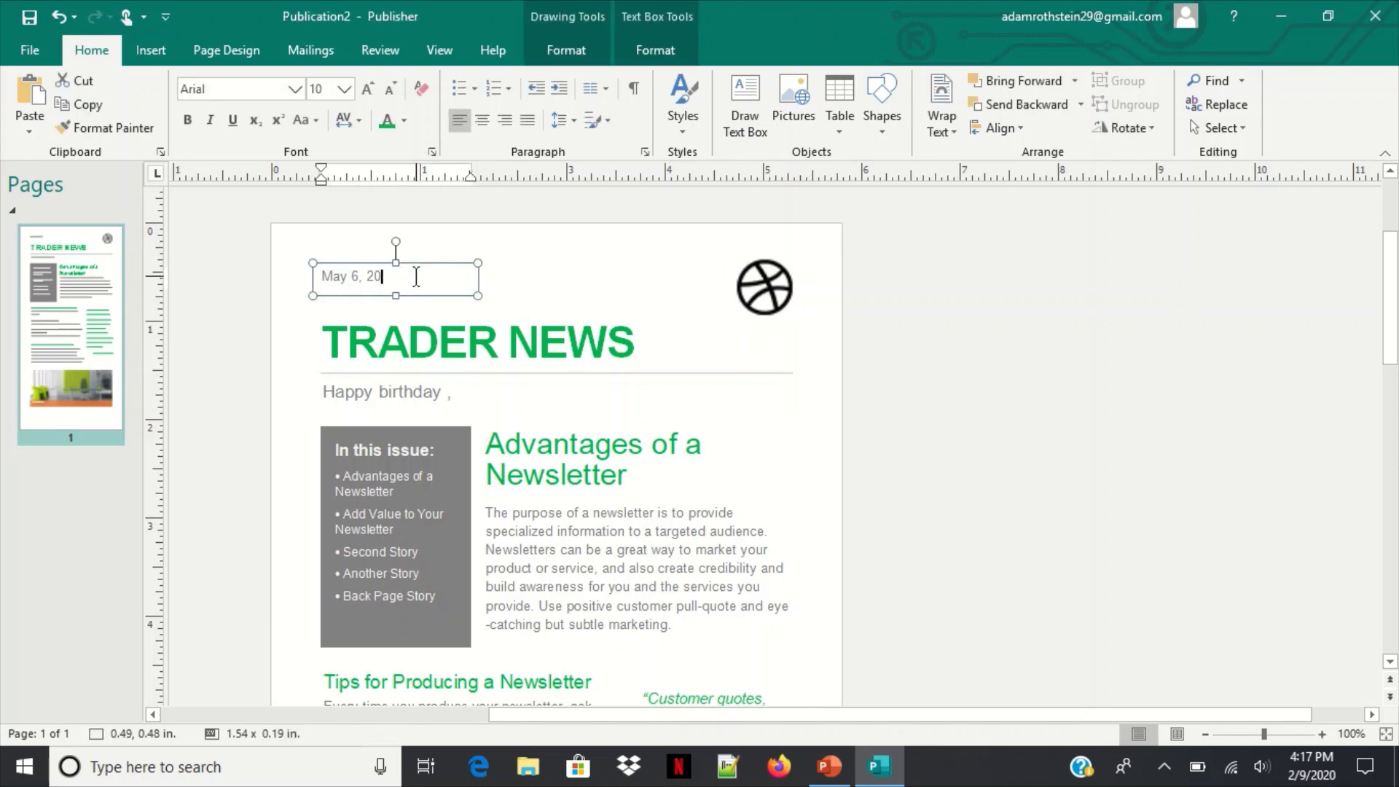
pyautogui.write('20')
pyautogui.press('BackSpace')
pyautogui.write('9')
pyautogui.press('Left')
pyautogui.press('BackSpace')
pyautogui.press('BackSpace')
pyautogui.press('BackSpace')
pyautogui.press('BackSpace')
pyautogui.write('February')
pyautogui.scroll(-1, 692, 532)
pyautogui.scroll(-3, 755, 543)
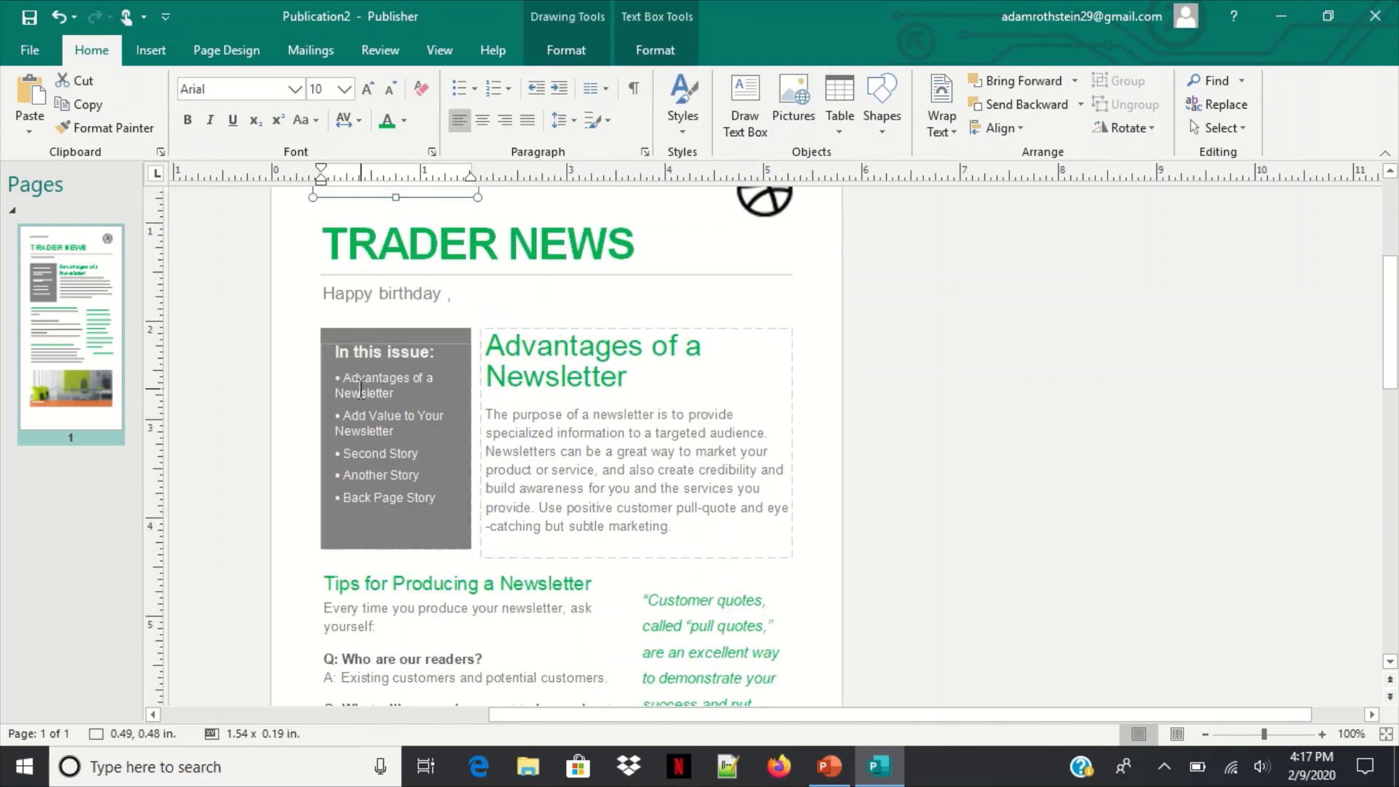
# Remove the office photo from its picture frame.
pyautogui.click(446, 294)
pyautogui.scroll(-8, 523, 417)
pyautogui.scroll(-15, 524, 417)
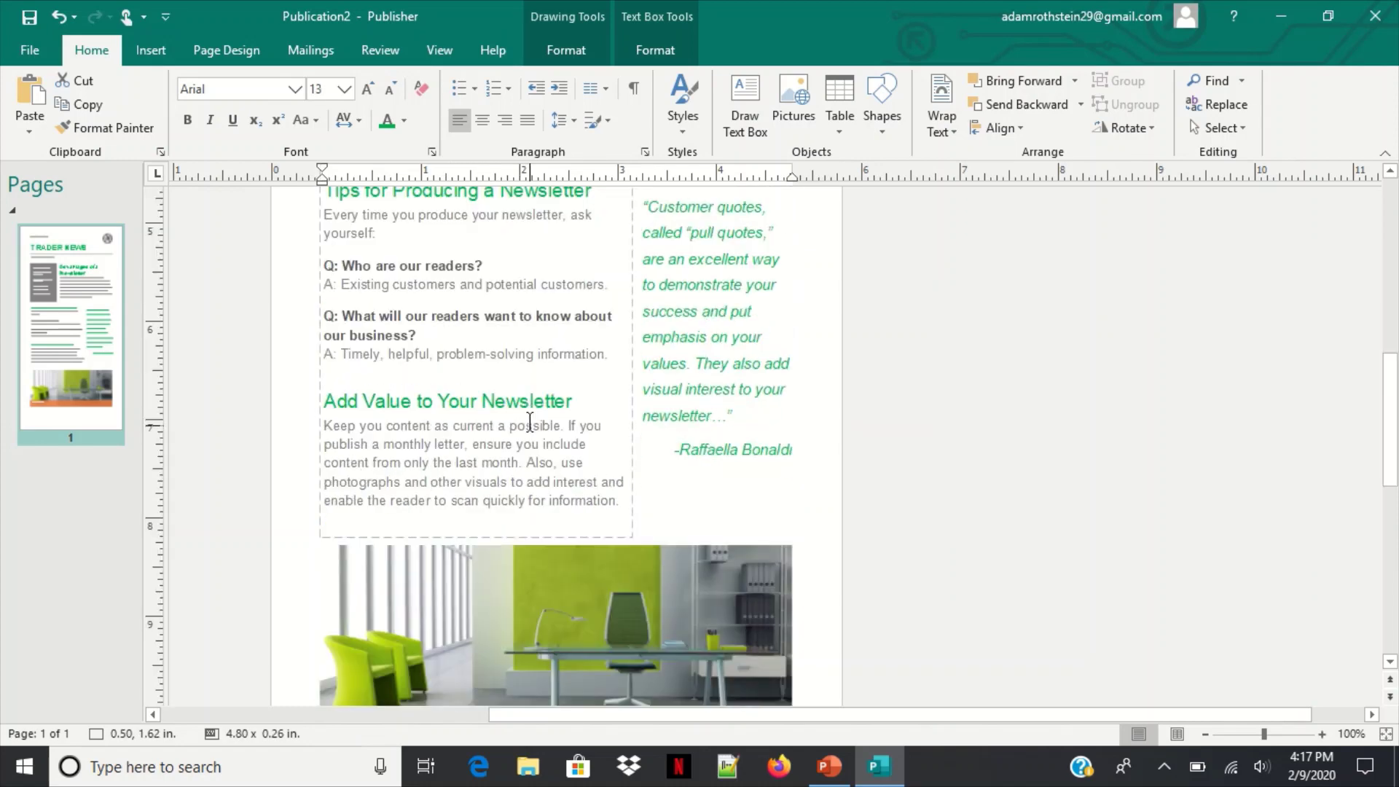
pyautogui.click(551, 440)
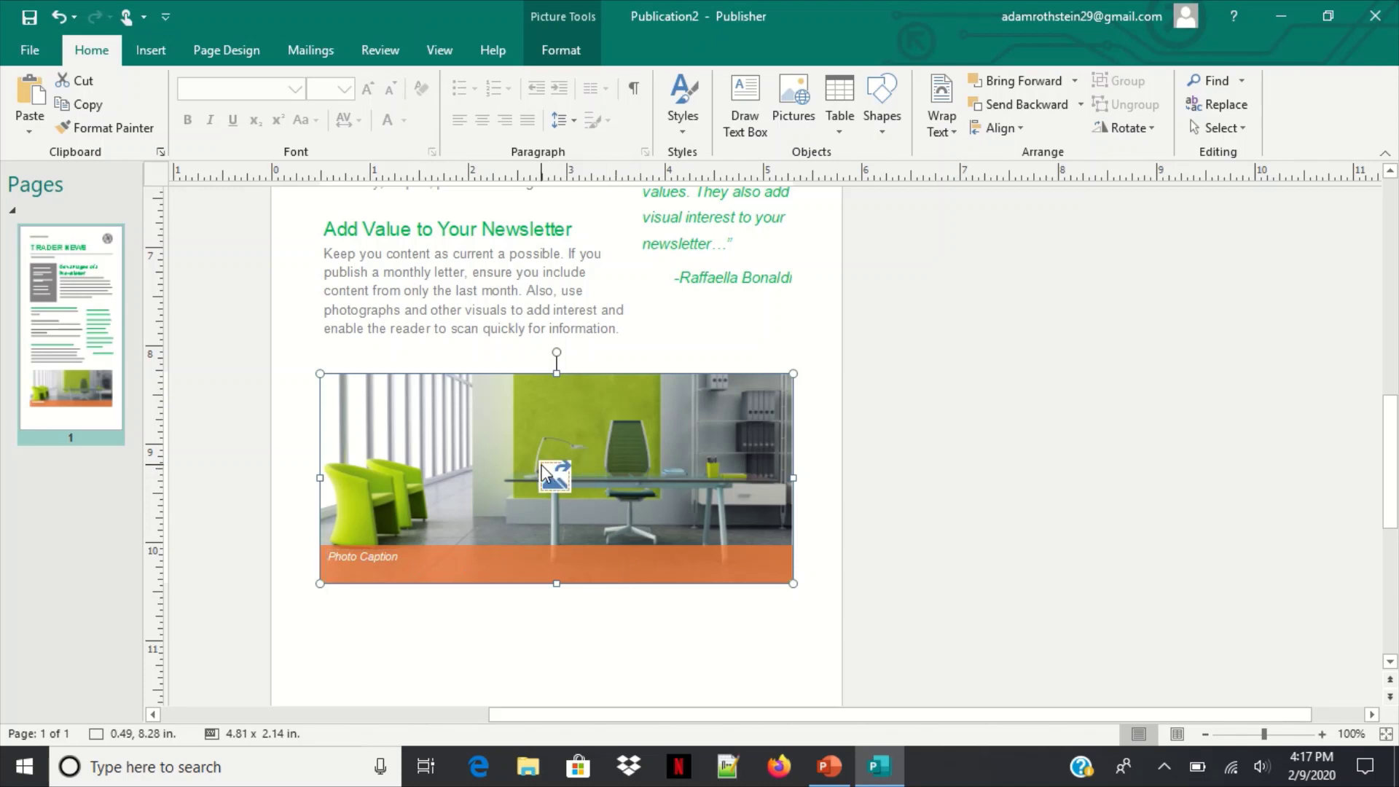
pyautogui.rightClick(602, 463)
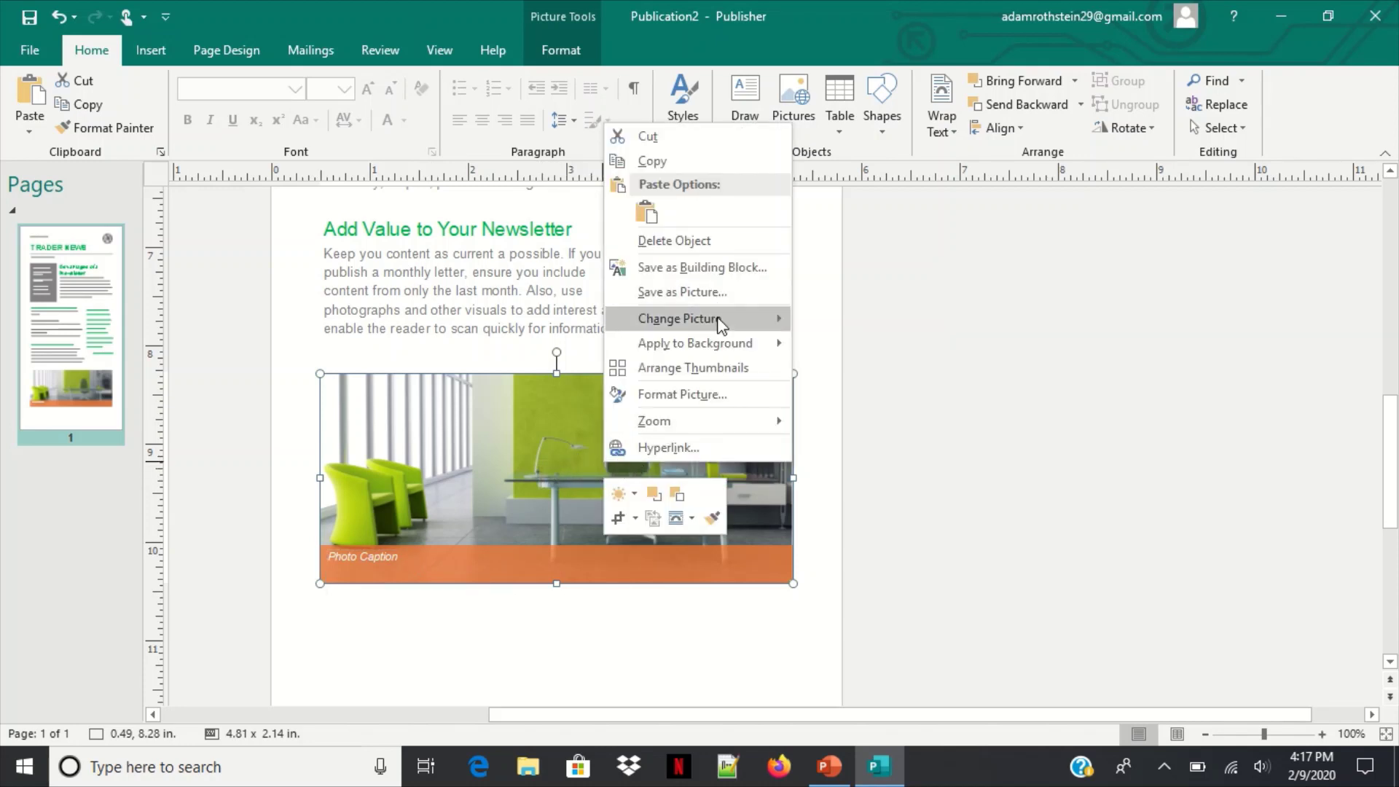
pyautogui.moveTo(725, 324)
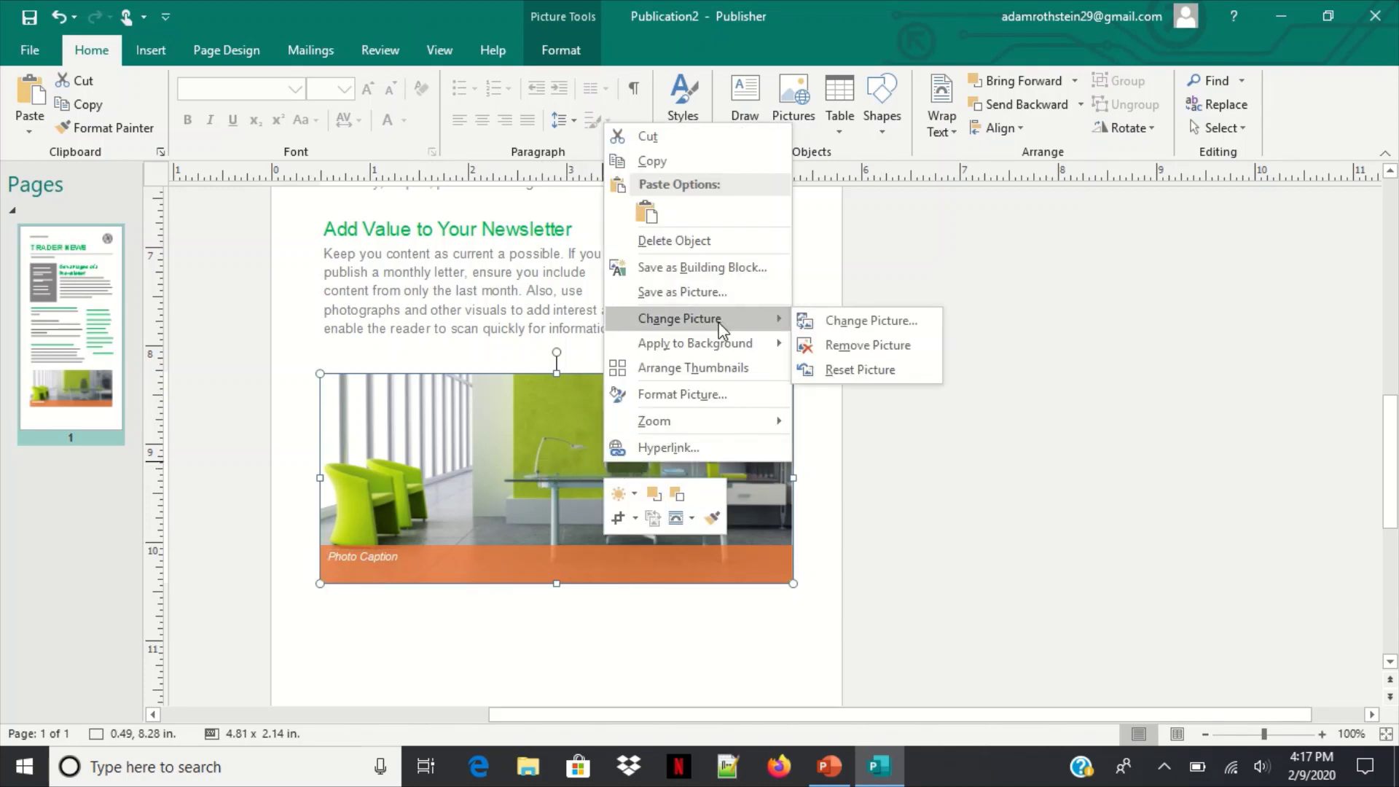
pyautogui.click(906, 347)
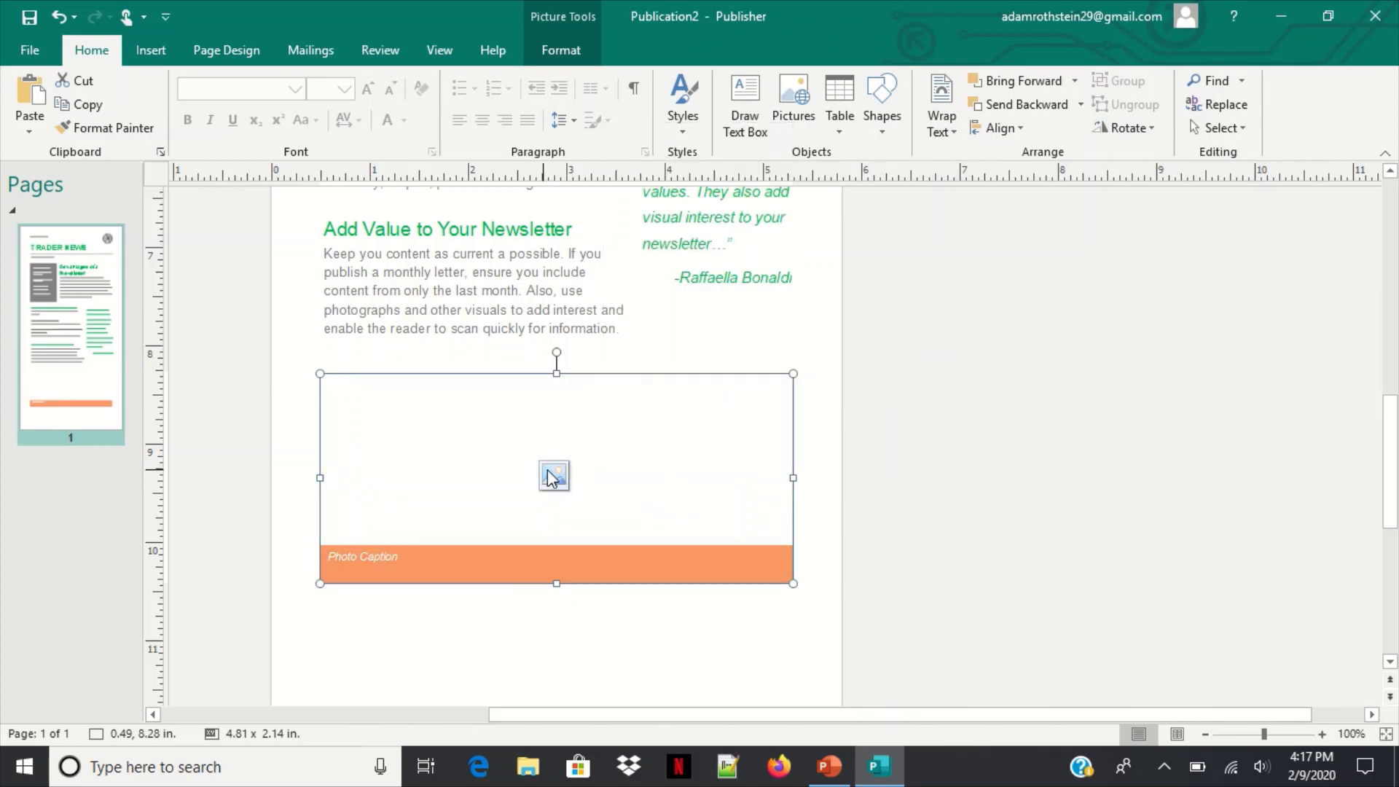
# Insert the Spring Break pool picture from Pictures > Saved Pictures into the empty frame.
pyautogui.rightClick(645, 474)
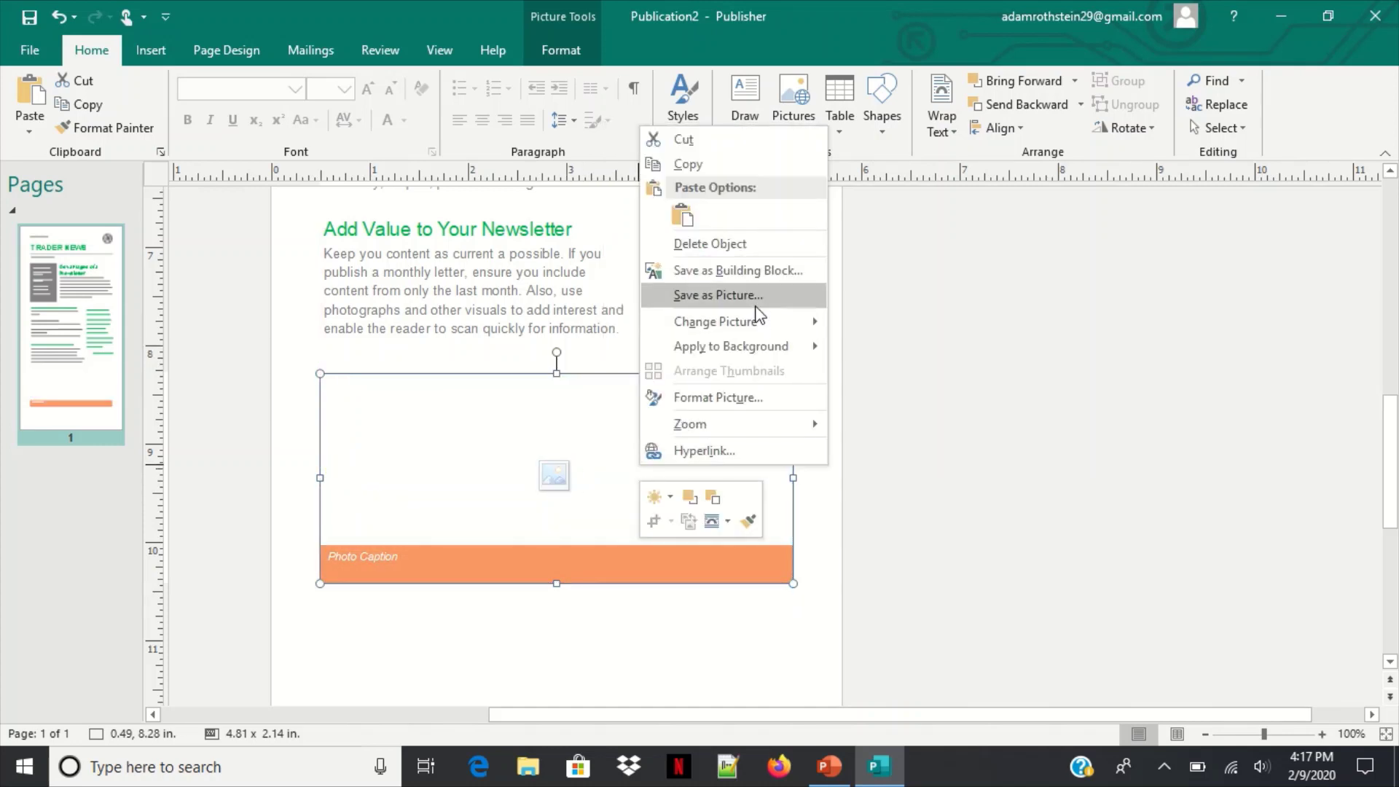
pyautogui.click(889, 324)
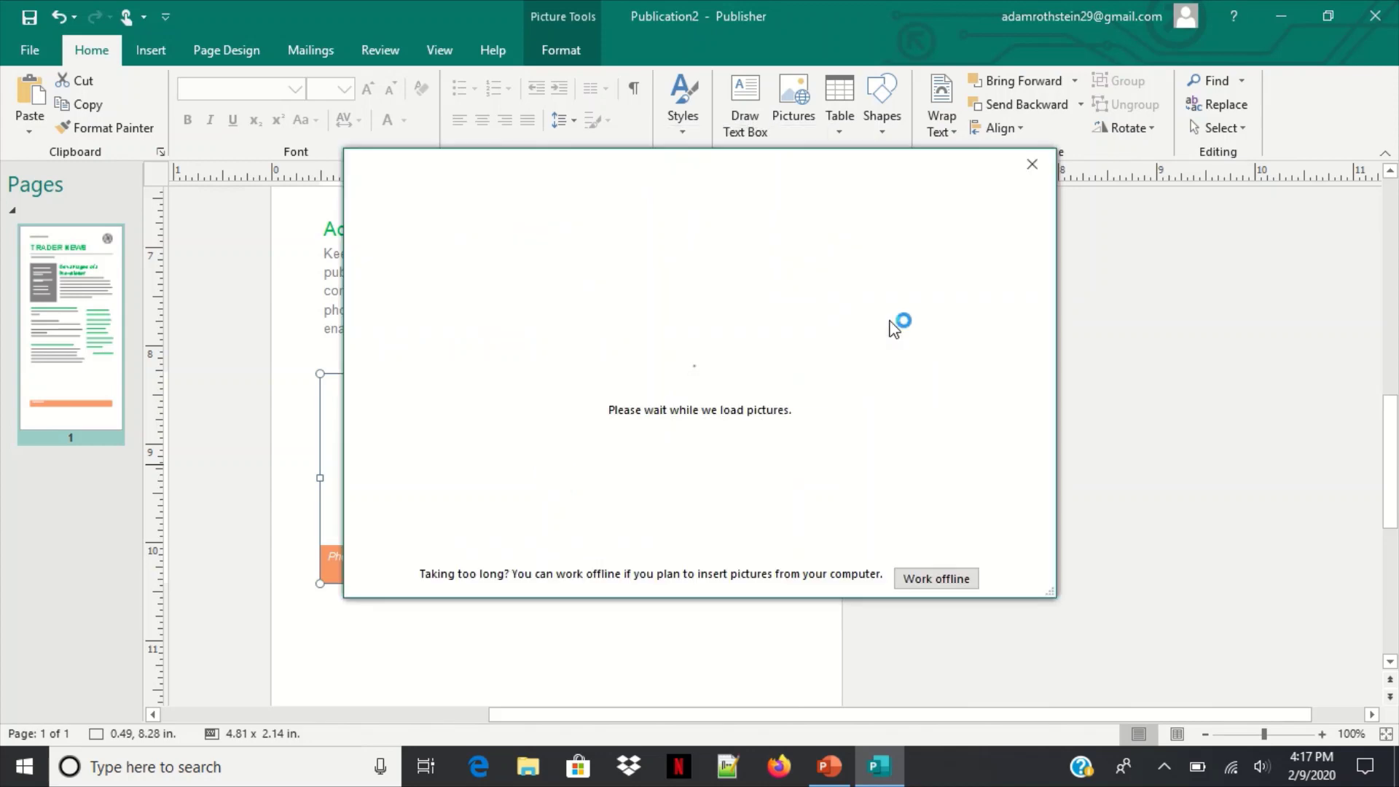
pyautogui.click(620, 279)
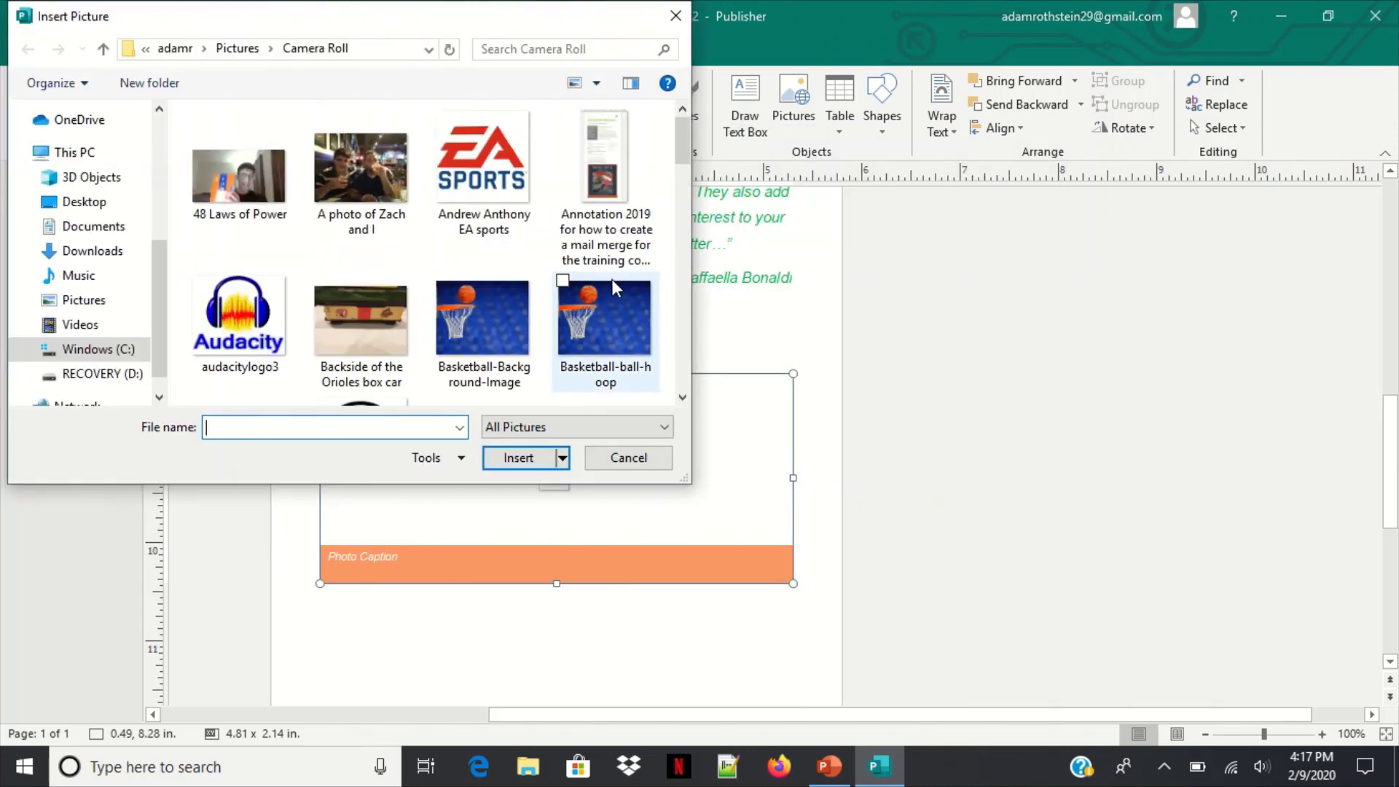
pyautogui.scroll(5, 418, 269)
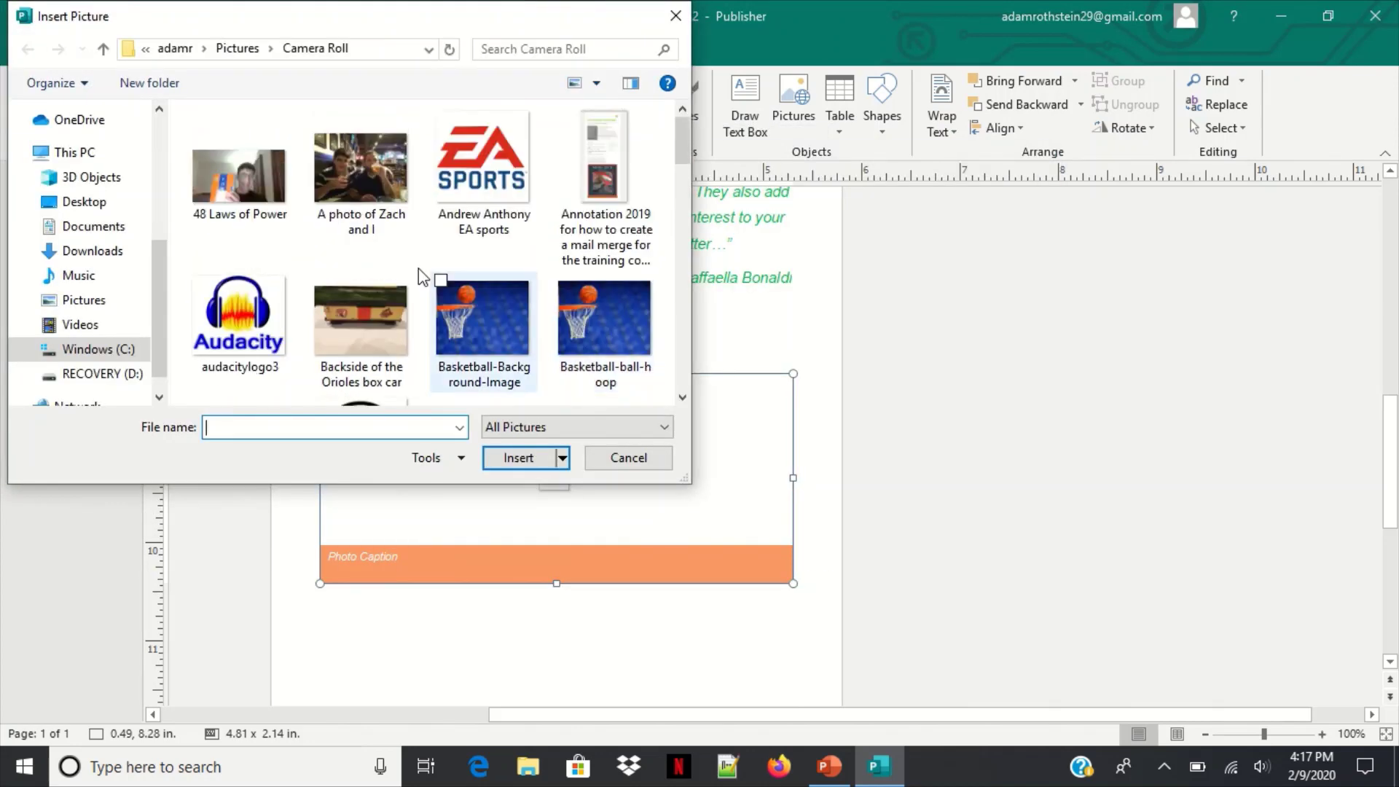
pyautogui.click(91, 301)
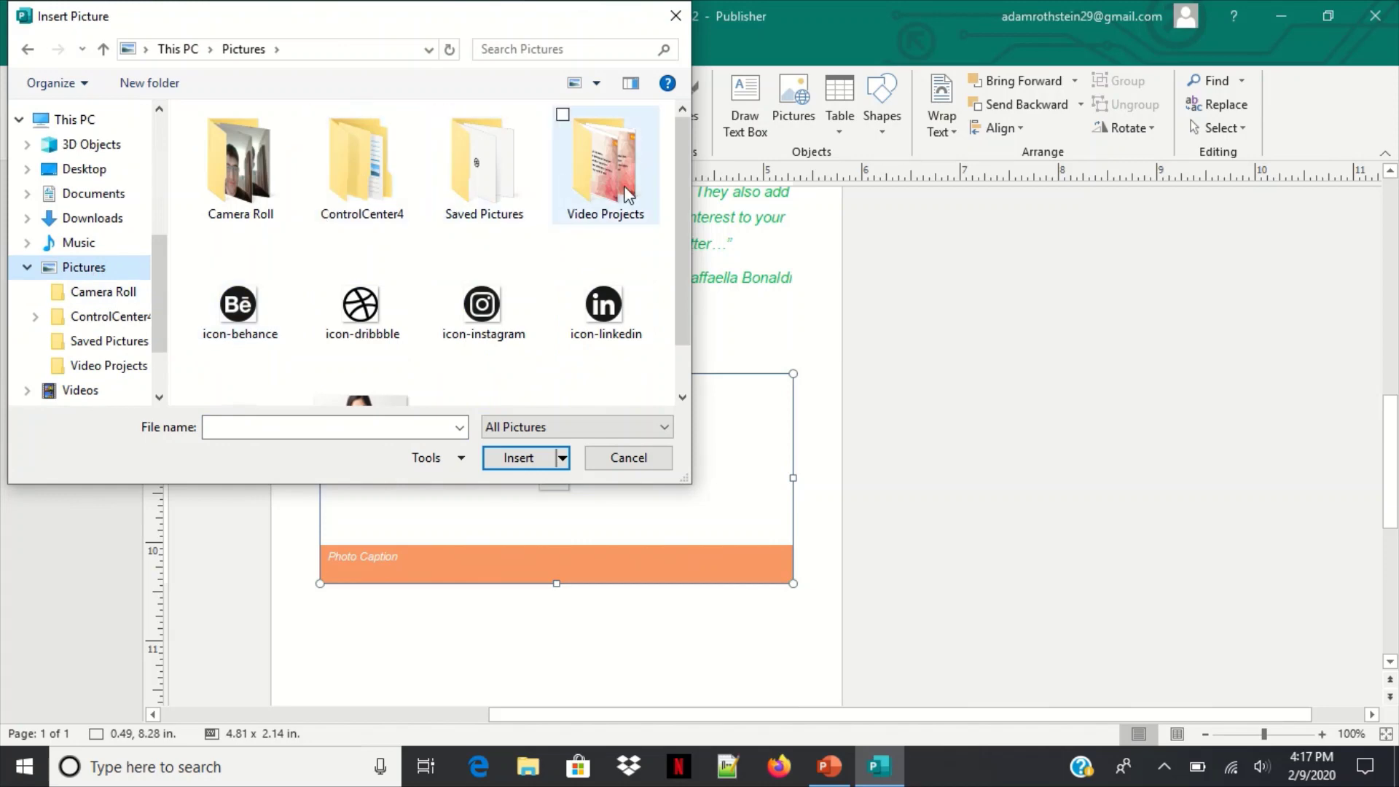
pyautogui.doubleClick(506, 194)
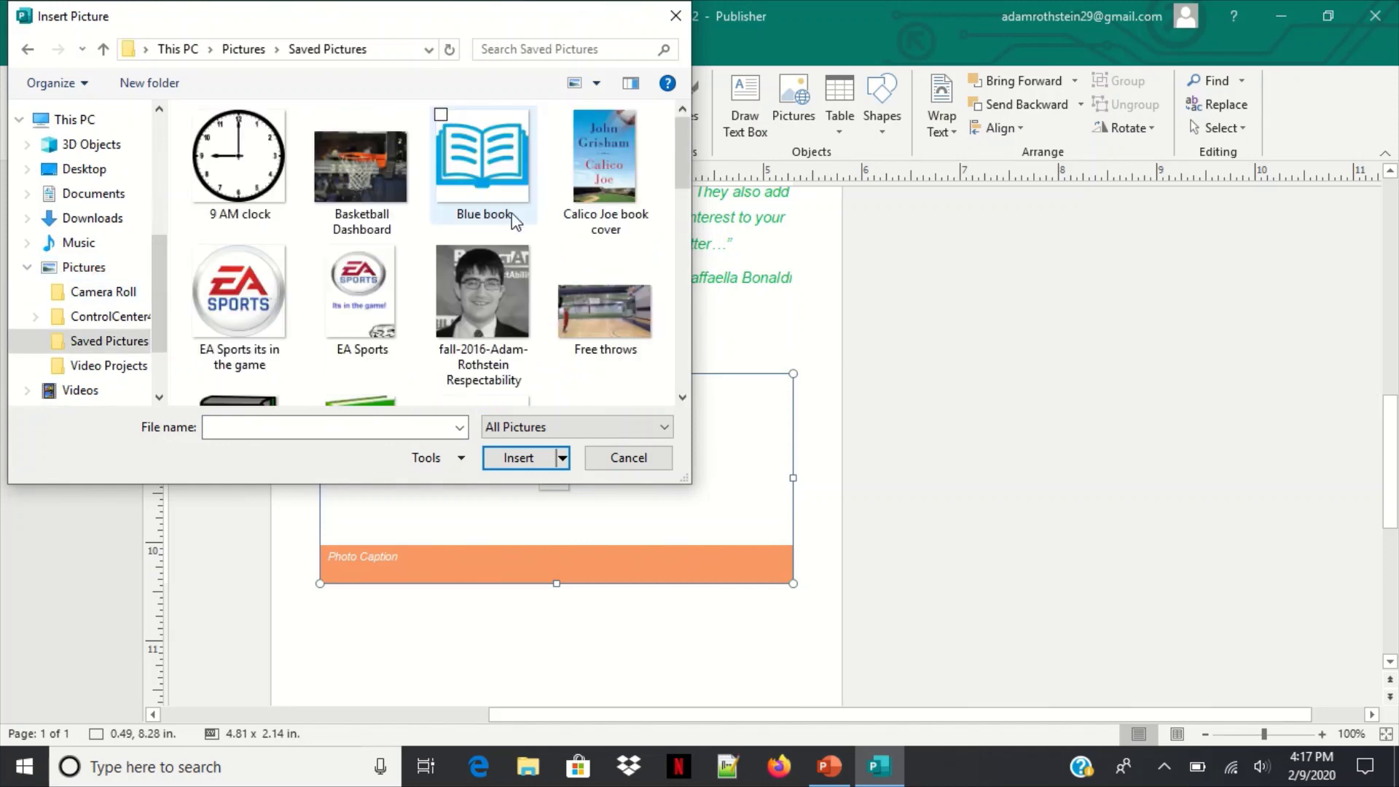
pyautogui.scroll(-3, 519, 251)
pyautogui.scroll(3, 518, 250)
pyautogui.scroll(-3, 519, 251)
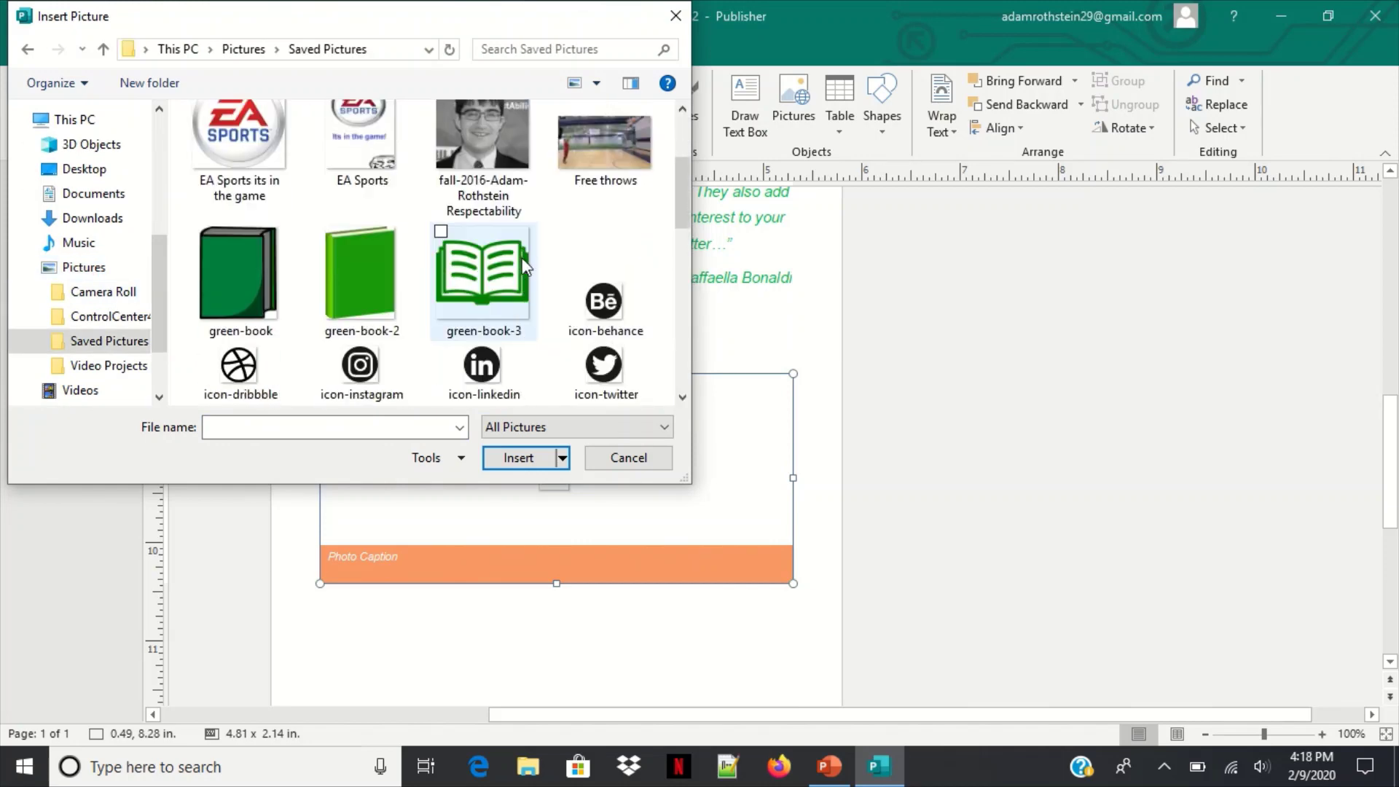
pyautogui.scroll(-2, 522, 257)
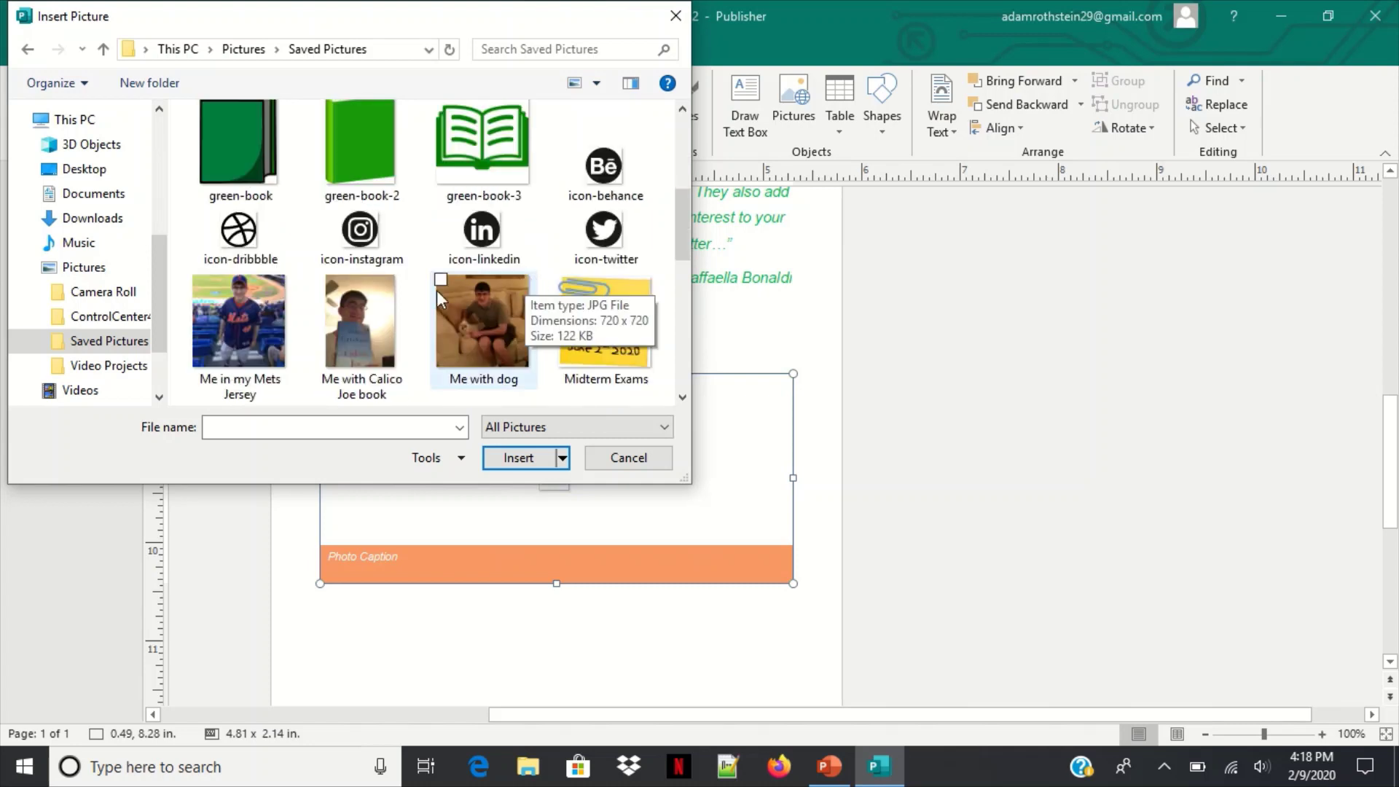
pyautogui.scroll(-4, 539, 292)
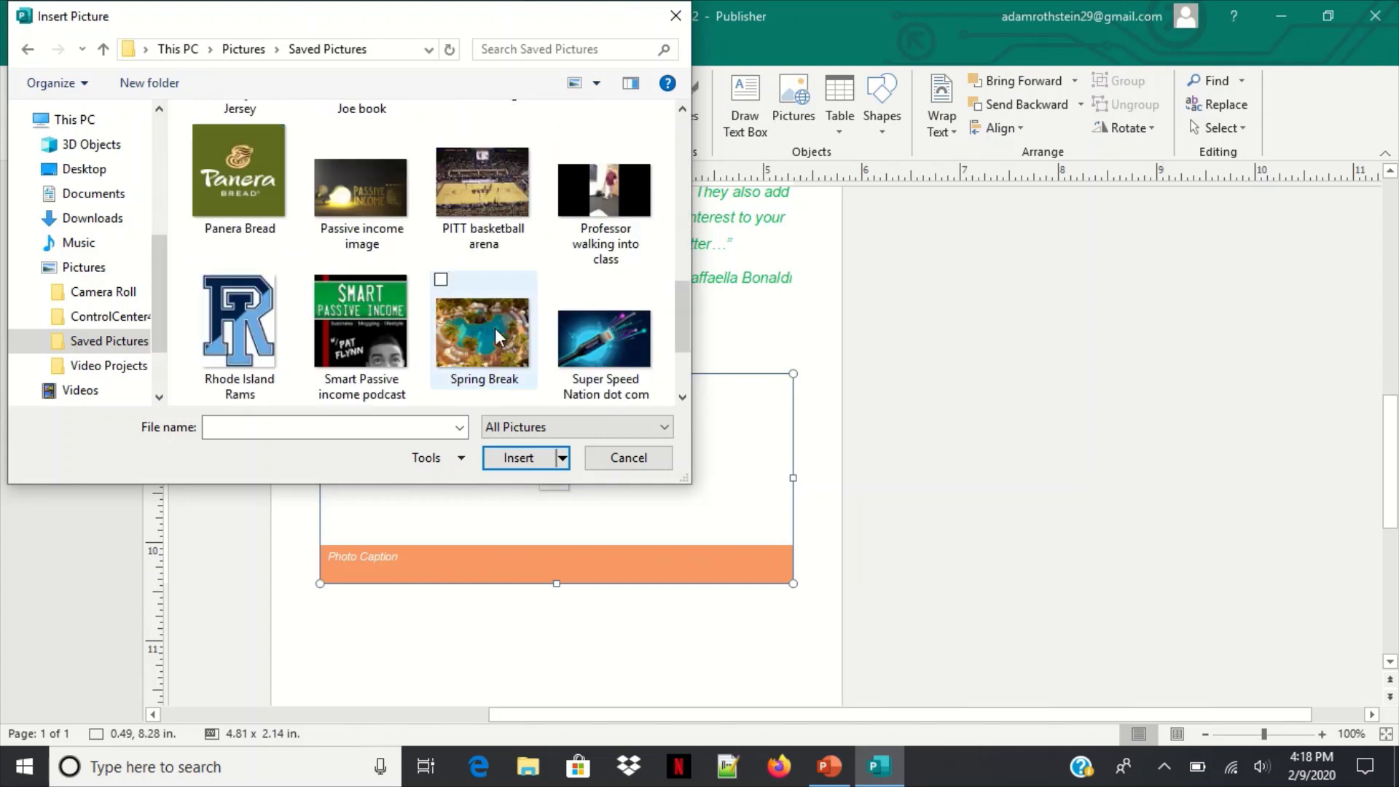
pyautogui.click(482, 344)
pyautogui.click(528, 463)
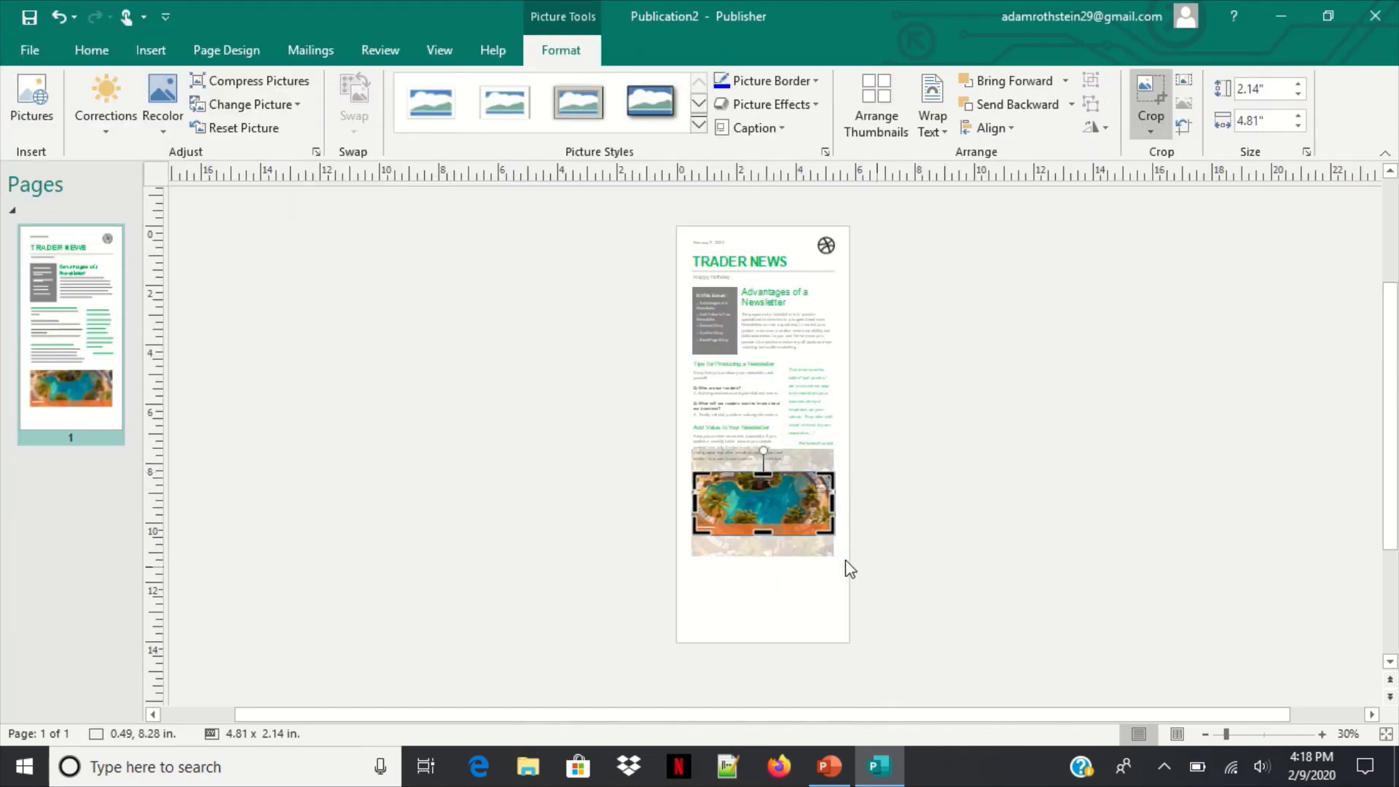
# Reposition the pool photo within its crop frame and zoom in on it.
pyautogui.moveTo(778, 550); pyautogui.dragTo(787, 576)
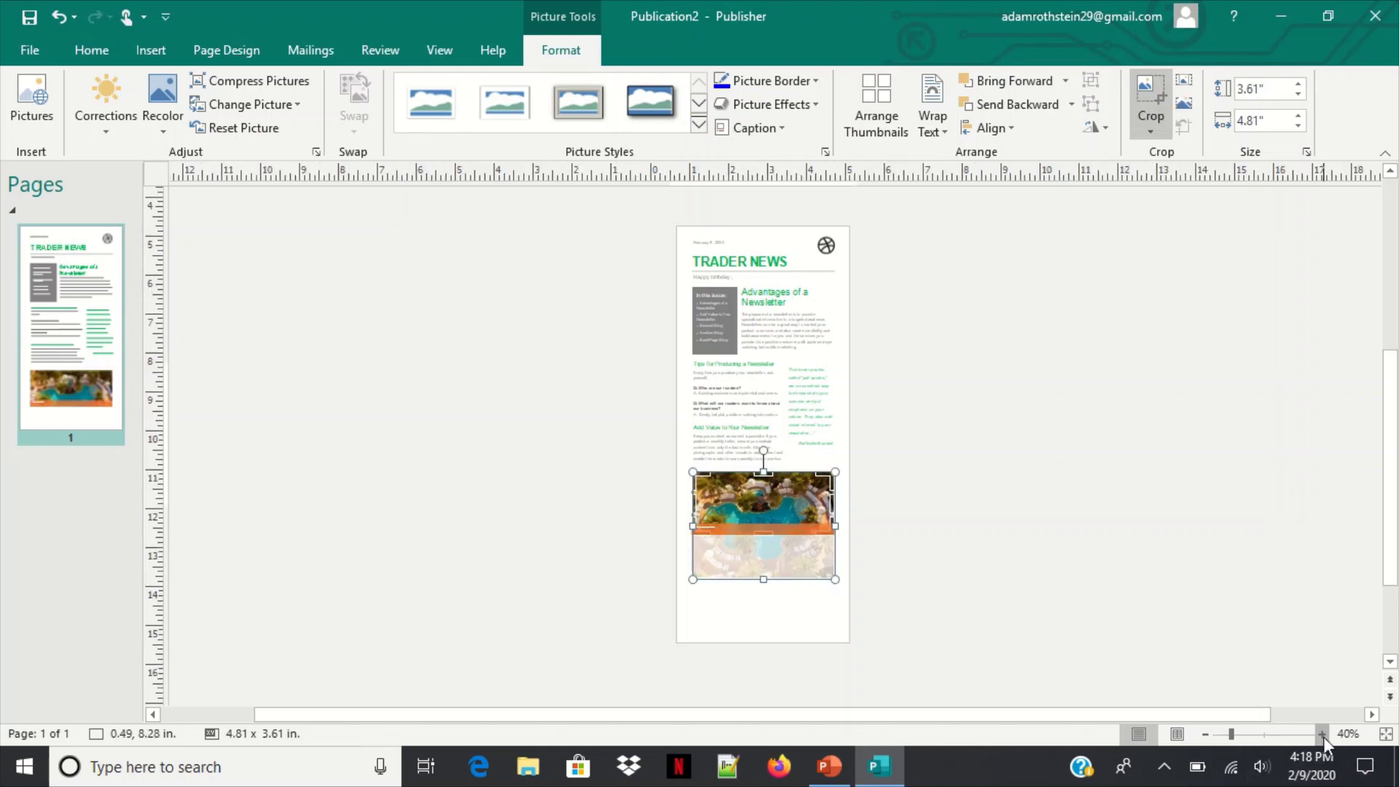
pyautogui.click(1323, 735)
pyautogui.click(1323, 734)
pyautogui.click(1323, 734)
pyautogui.click(1323, 734)
pyautogui.click(1323, 734)
pyautogui.click(1323, 735)
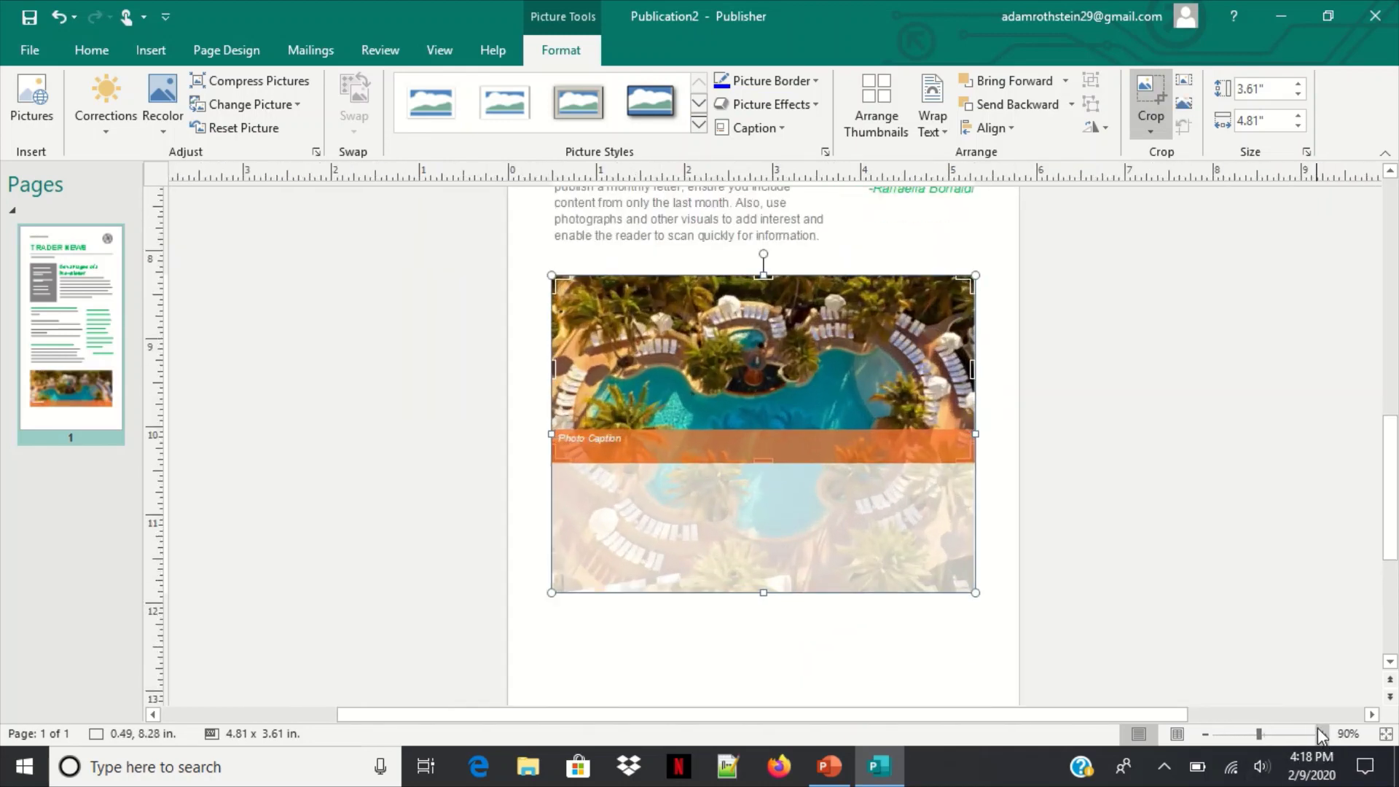
pyautogui.click(1323, 734)
# Caption the photo 'Photo Caption: A pool in Miami' and widen the caption box across it.
pyautogui.click(611, 443)
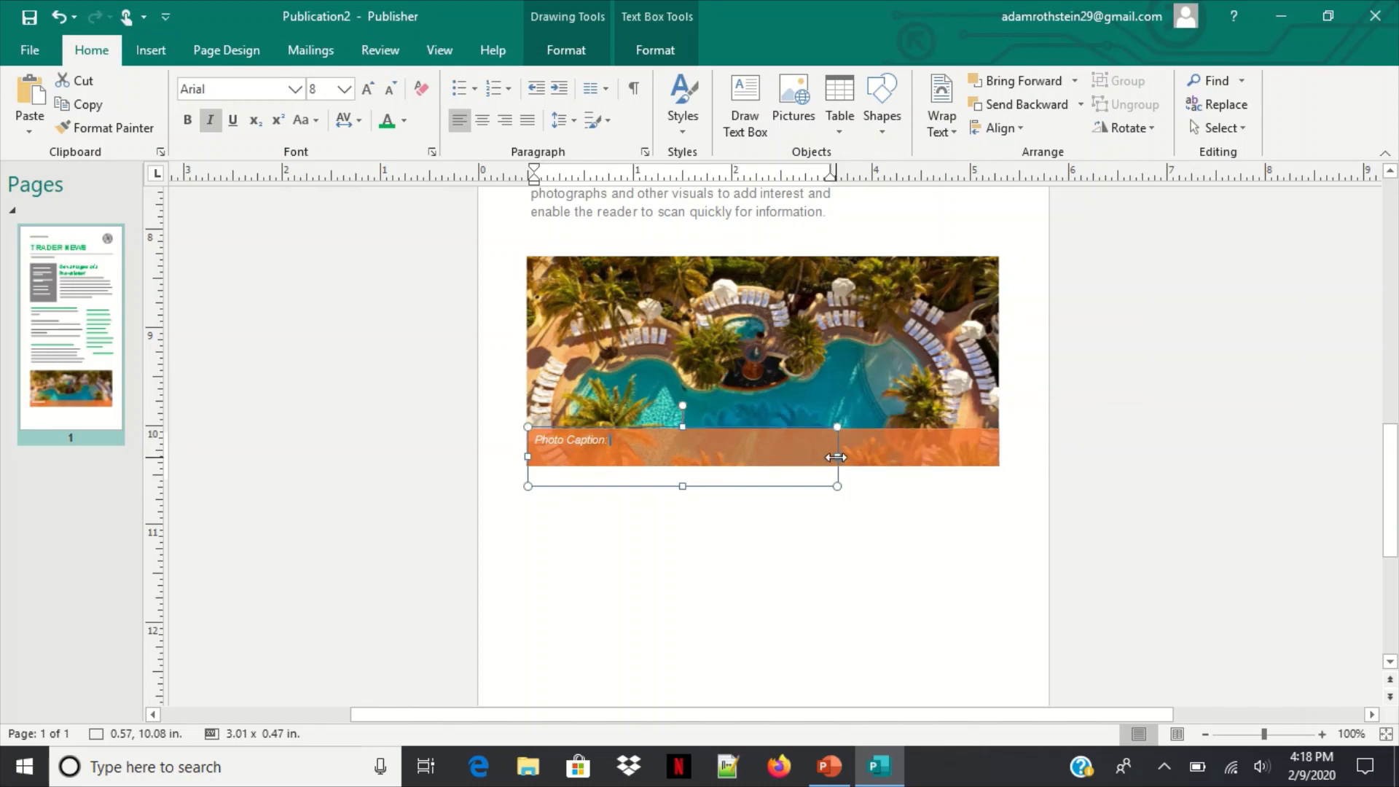
pyautogui.moveTo(837, 457); pyautogui.dragTo(1006, 459)
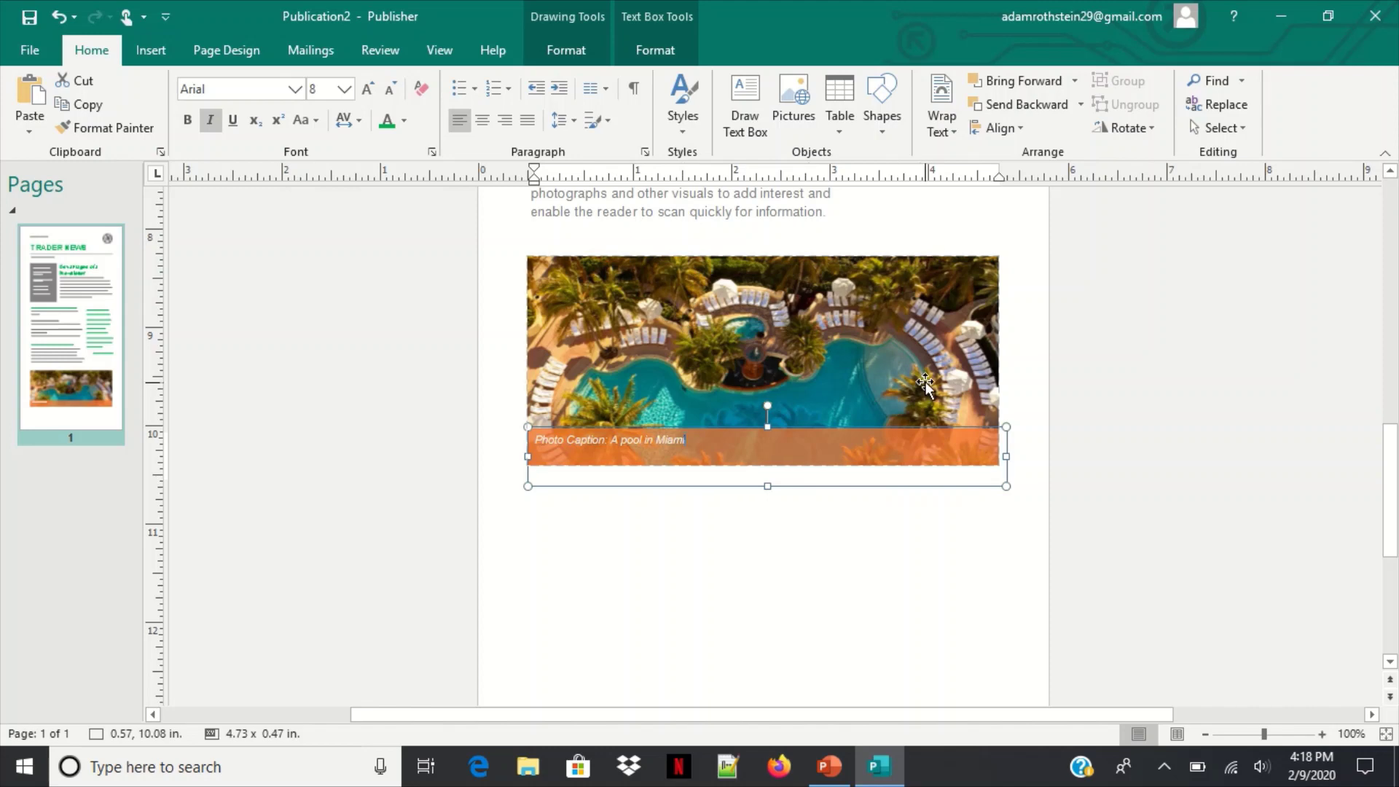
pyautogui.scroll(3, 911, 436)
pyautogui.scroll(2, 869, 439)
pyautogui.scroll(-1, 762, 427)
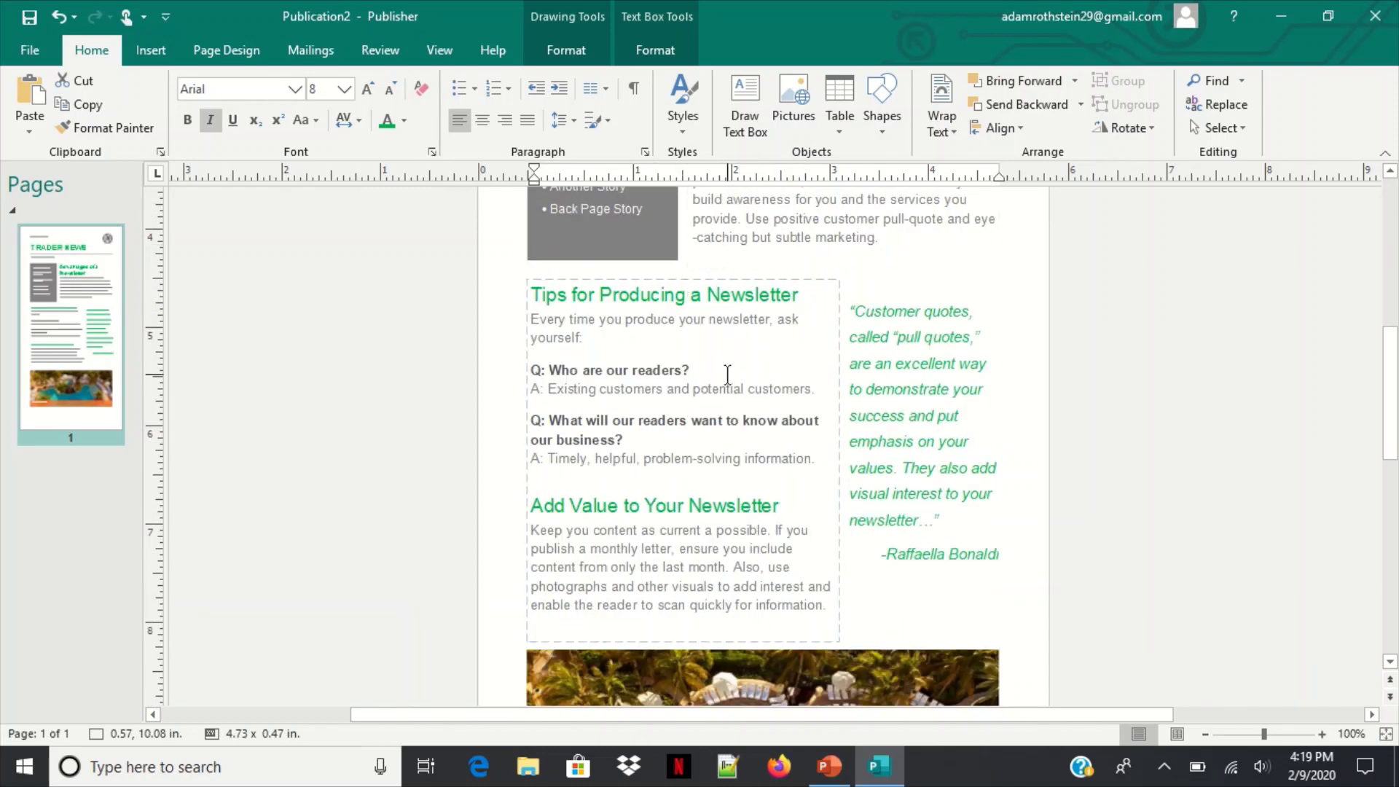
pyautogui.scroll(3, 725, 374)
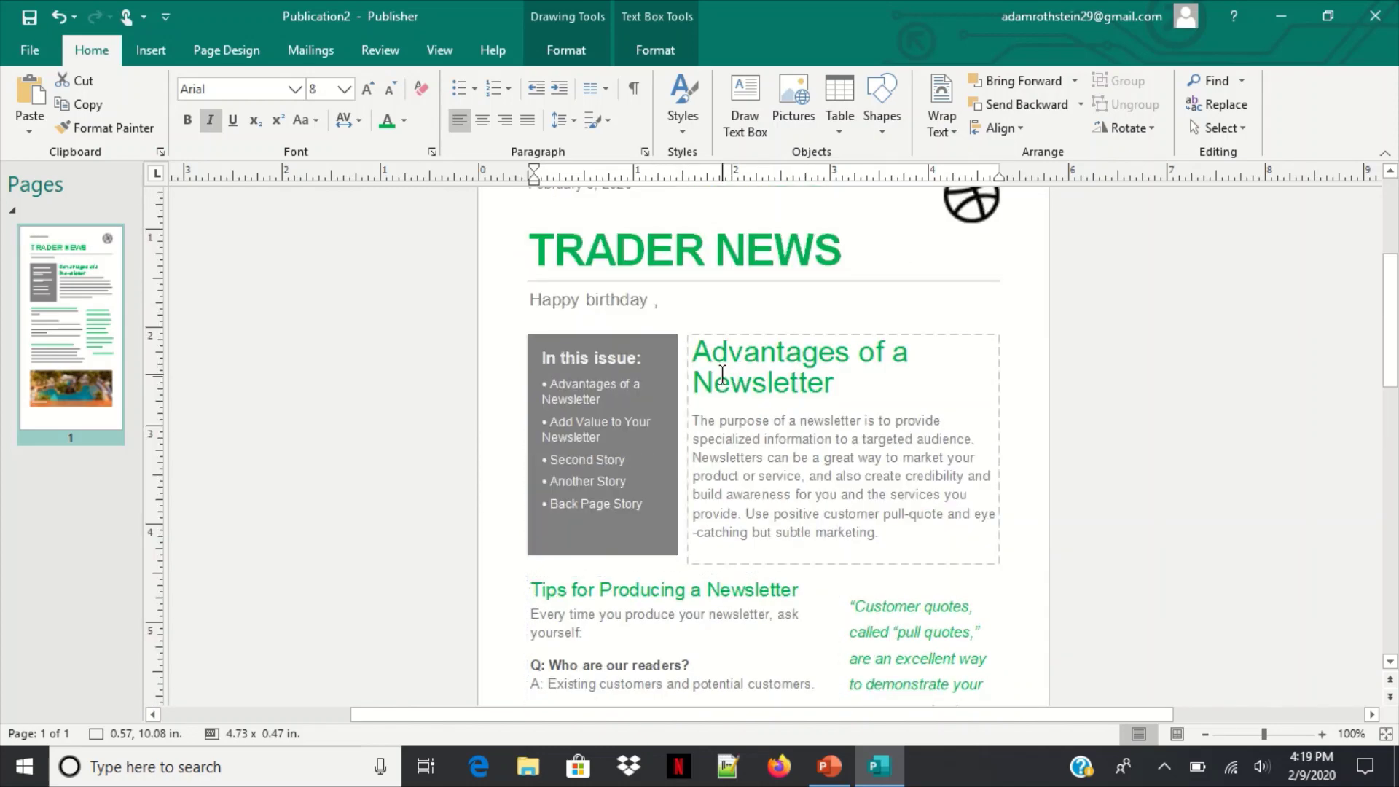
pyautogui.scroll(-1, 722, 373)
pyautogui.scroll(2, 703, 357)
pyautogui.scroll(-2, 754, 315)
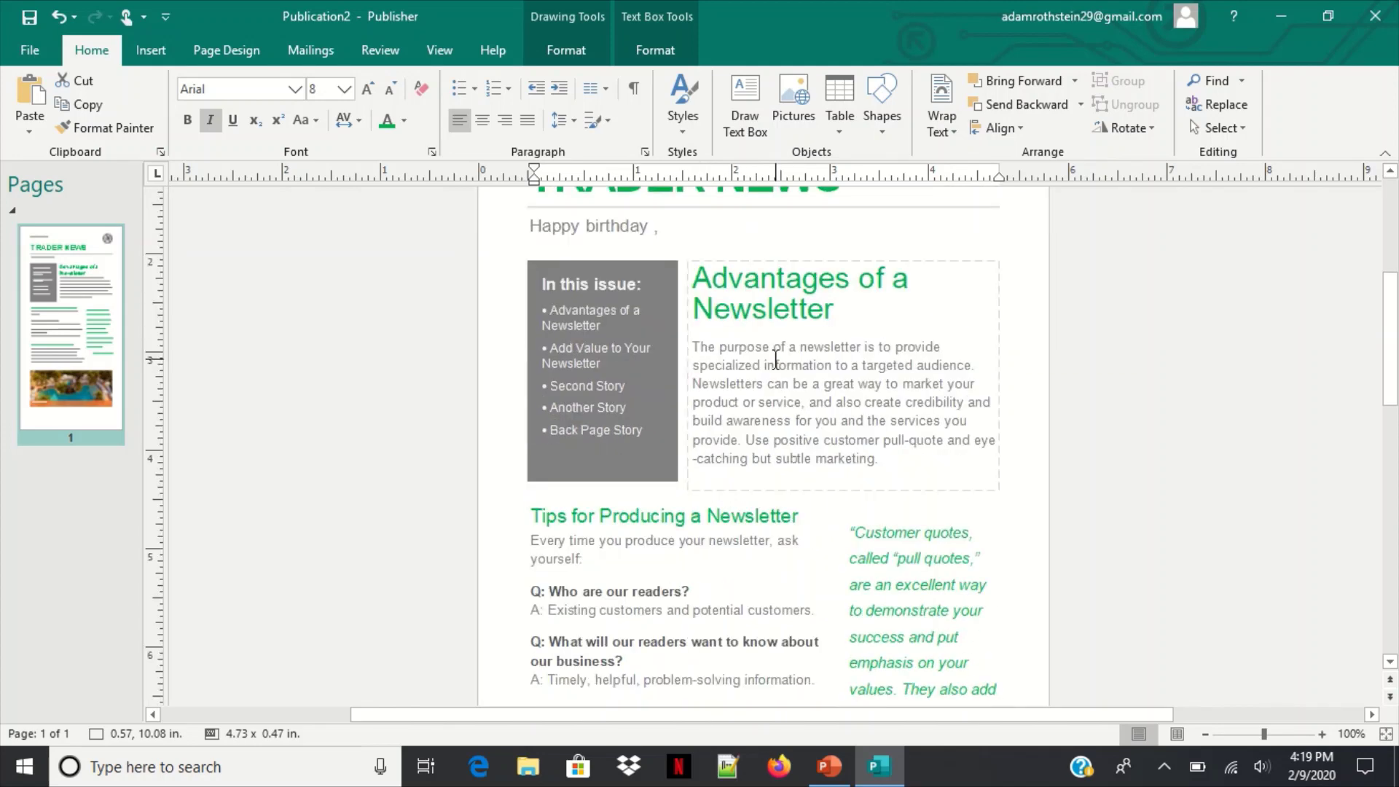
pyautogui.scroll(-1, 774, 355)
pyautogui.scroll(2, 729, 349)
pyautogui.scroll(-2, 706, 347)
pyautogui.scroll(-5, 706, 347)
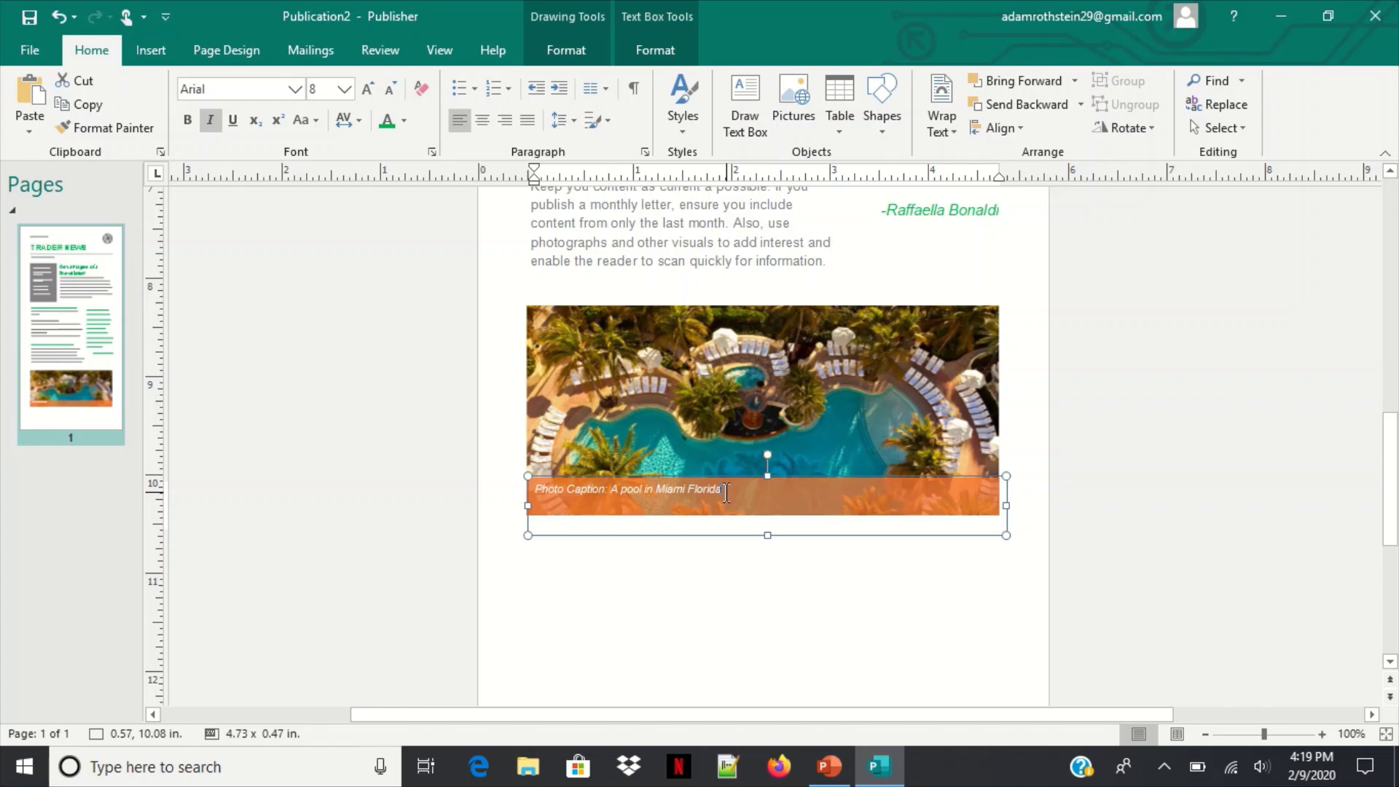
pyautogui.scroll(2, 972, 311)
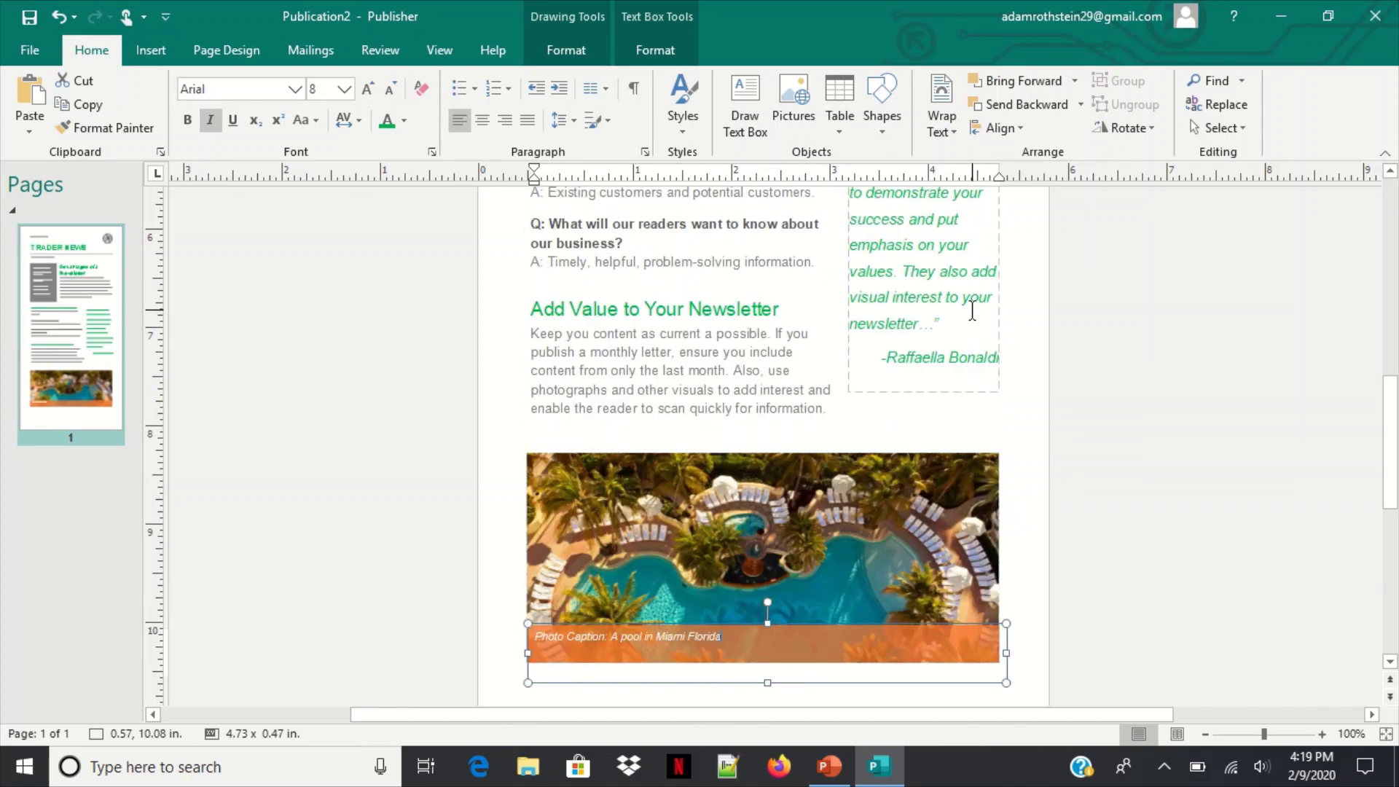
pyautogui.scroll(2, 978, 311)
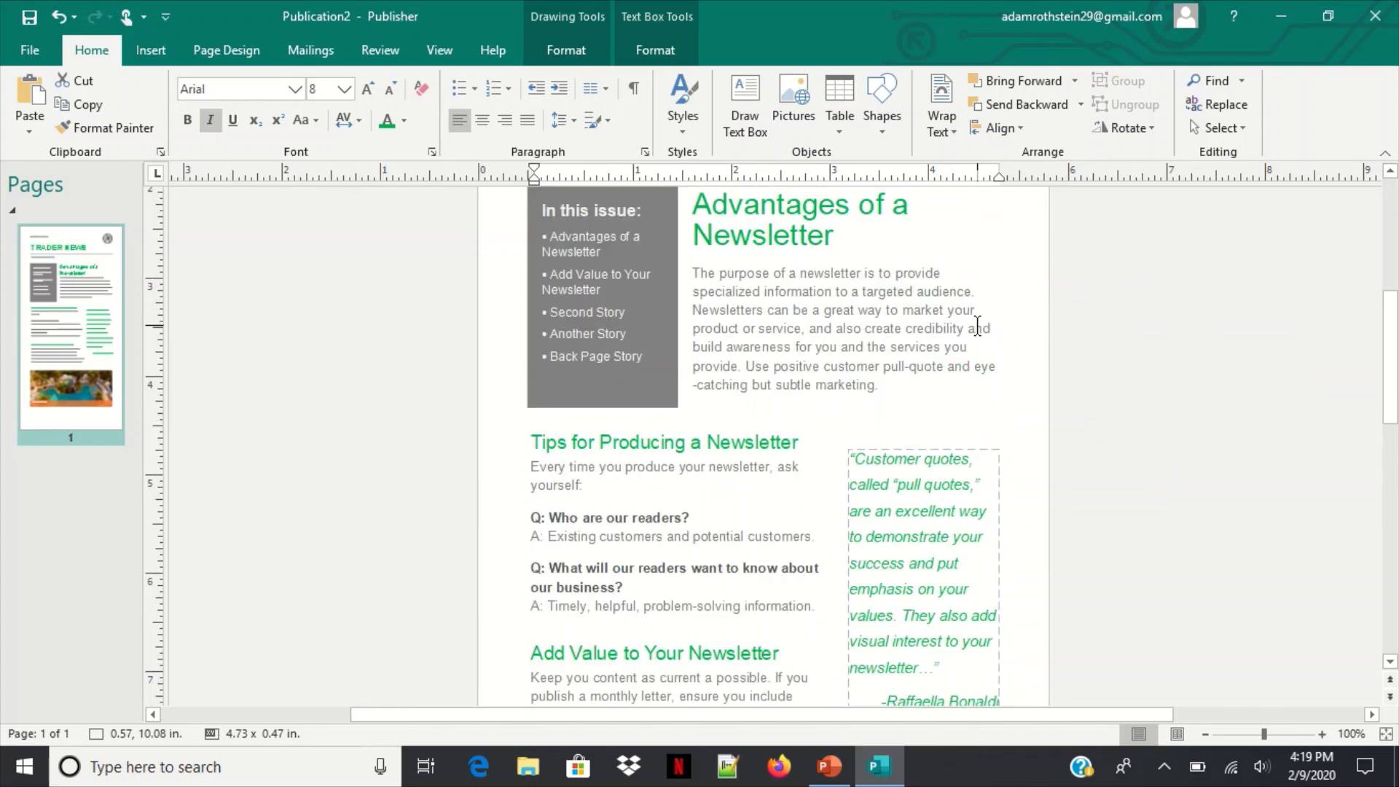
pyautogui.scroll(2, 980, 323)
pyautogui.scroll(3, 801, 430)
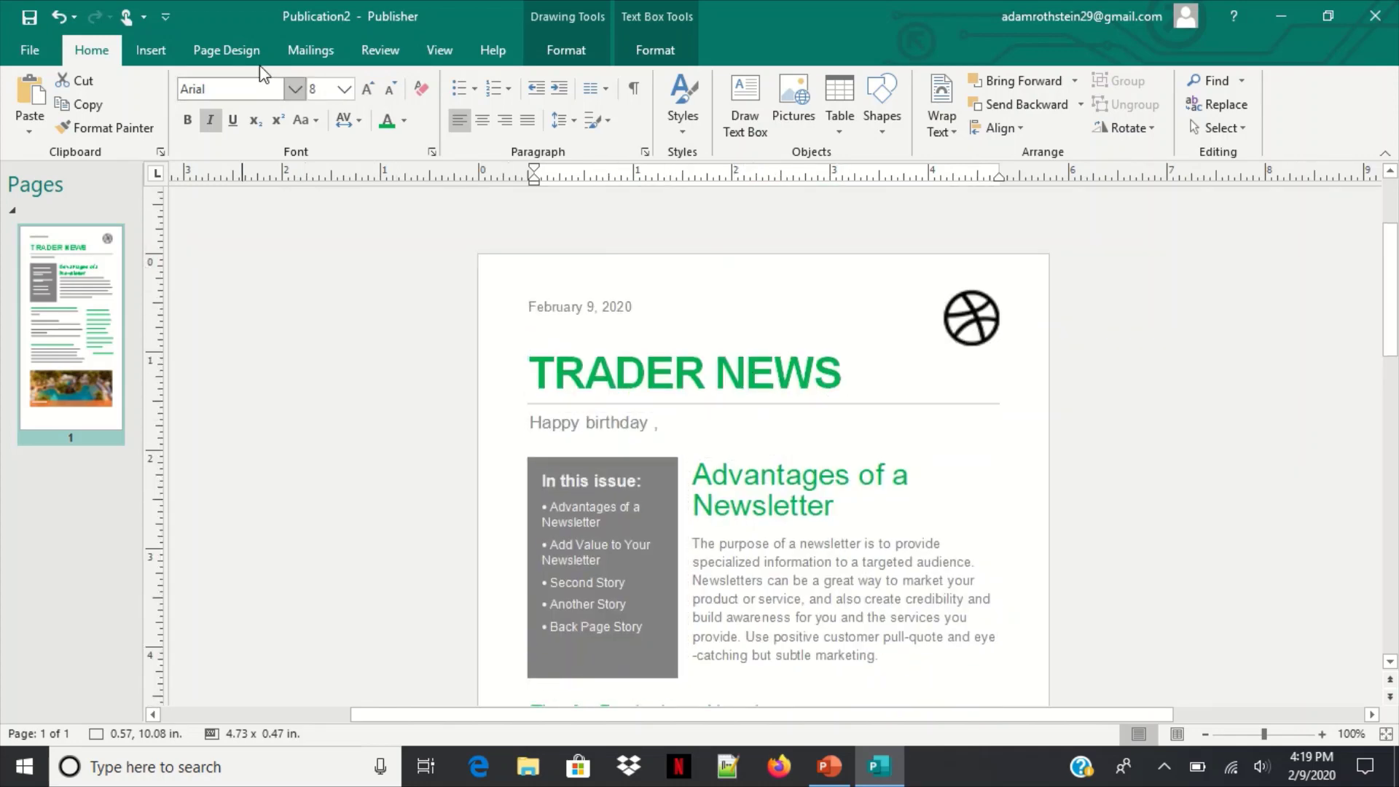
# Launch the step-by-step e-mail merge using Sheet1$ of 'Johnson email list' from the Blue oasis books folder.
pyautogui.click(309, 50)
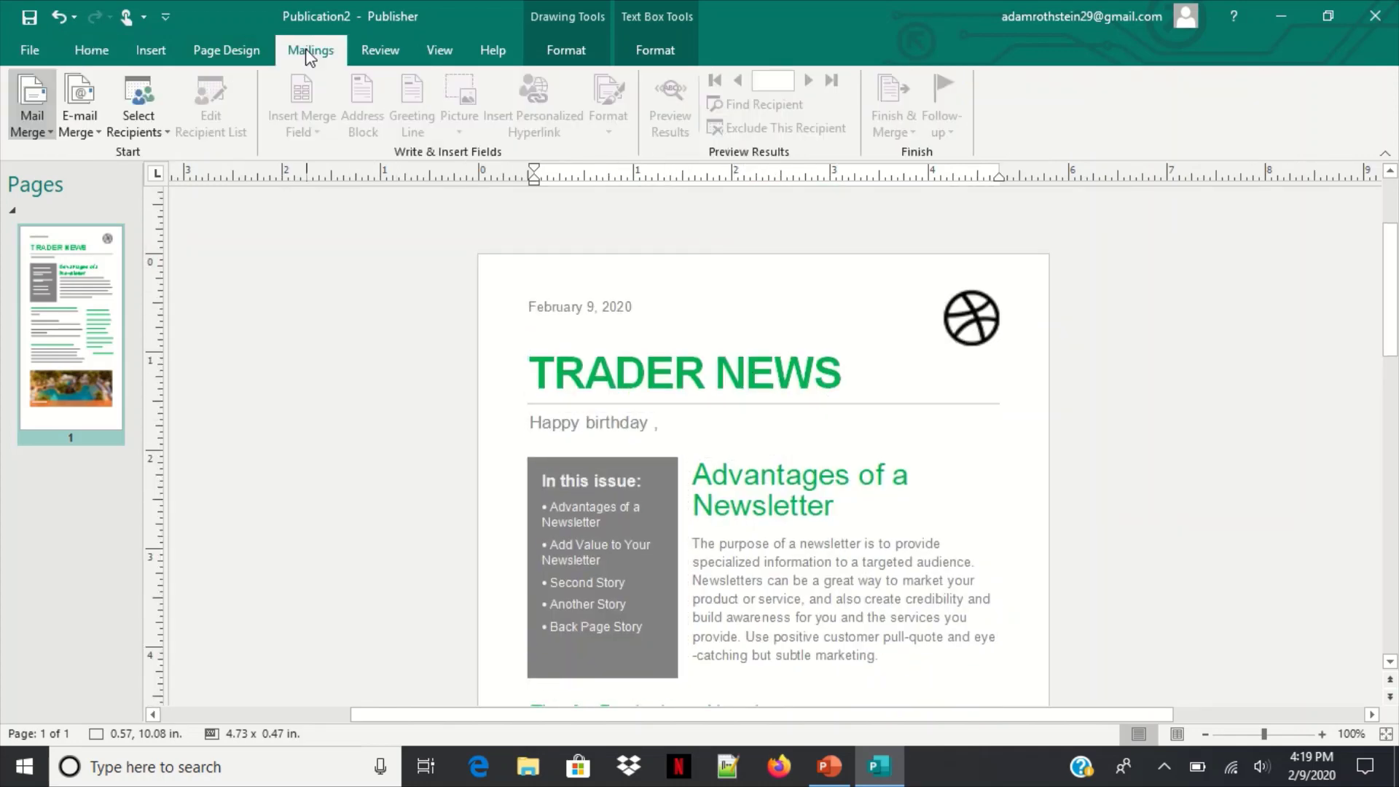
pyautogui.click(86, 134)
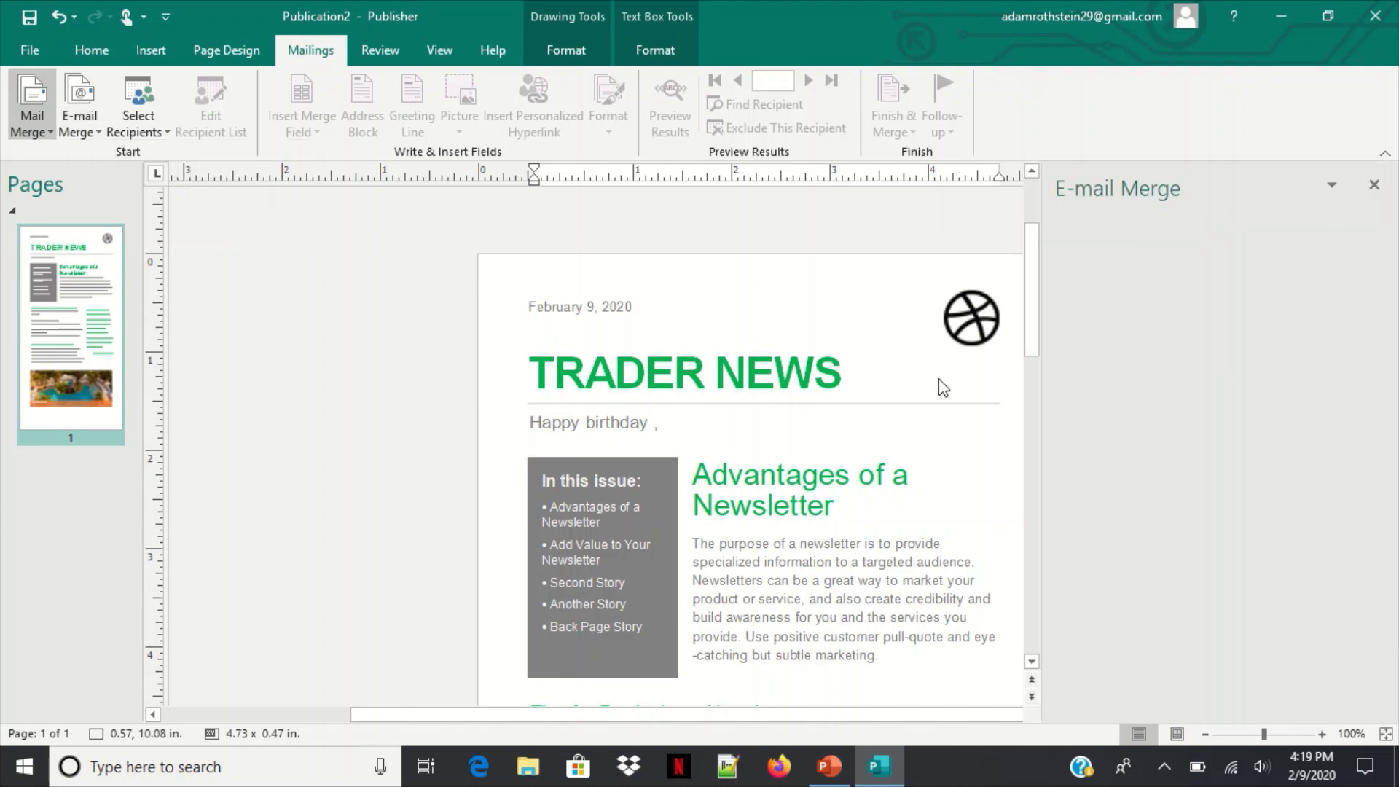
pyautogui.click(184, 182)
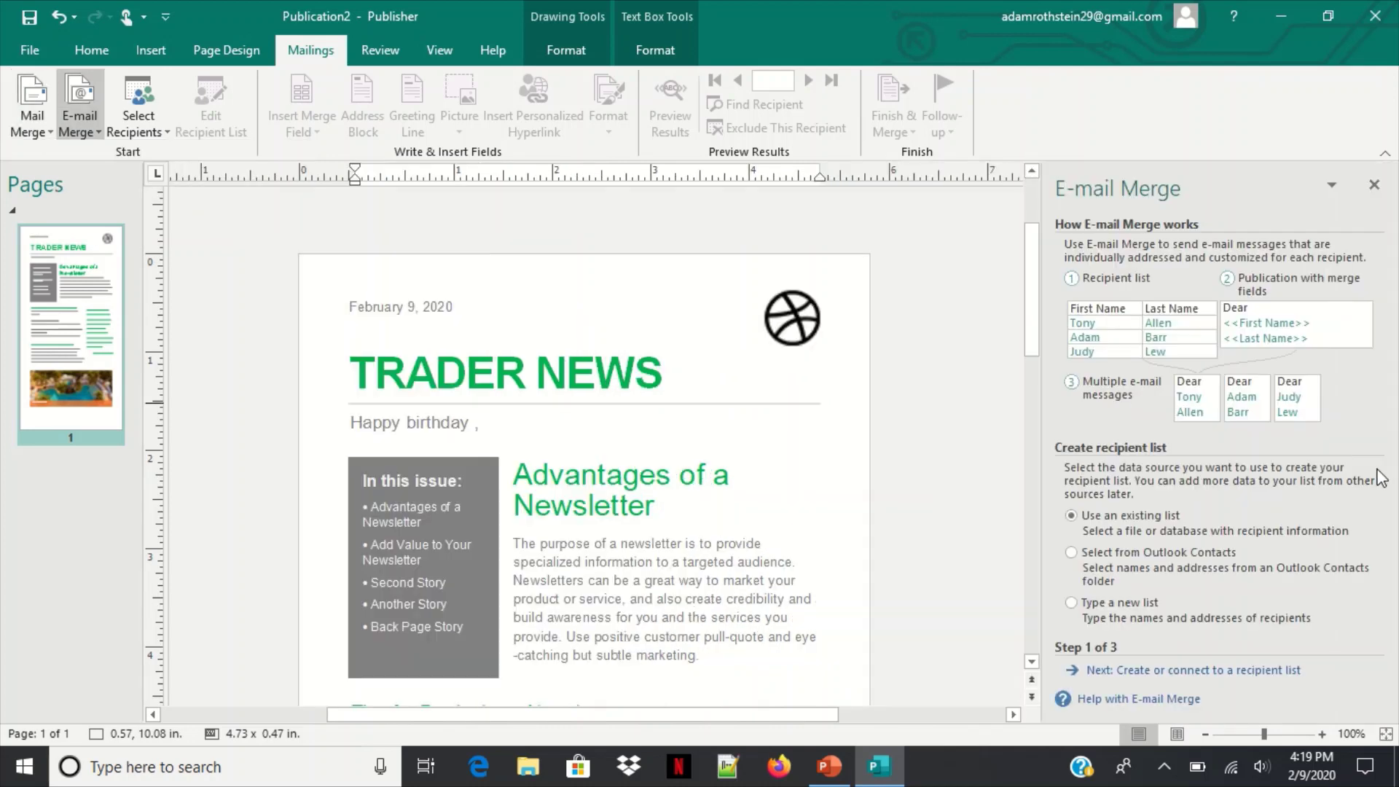
pyautogui.click(1225, 680)
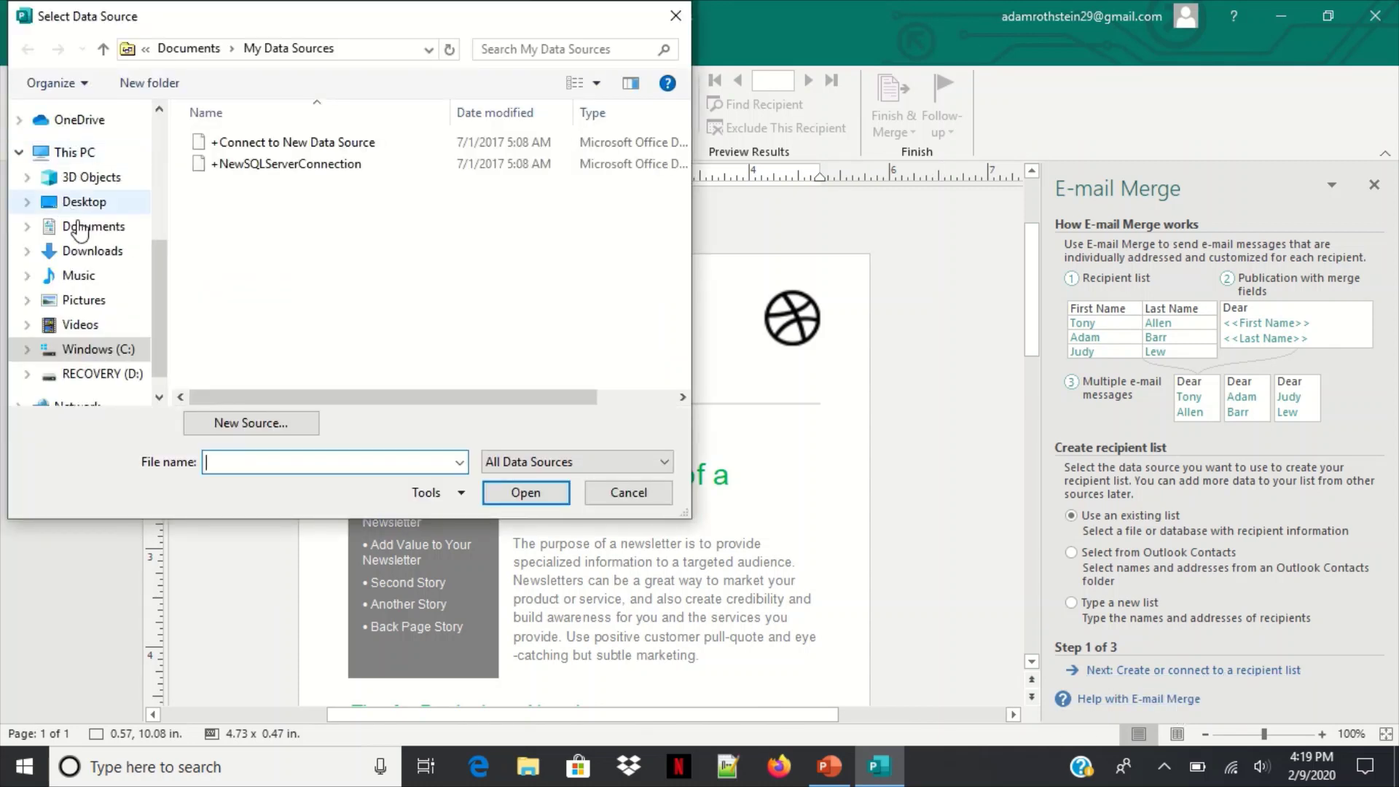
pyautogui.click(93, 227)
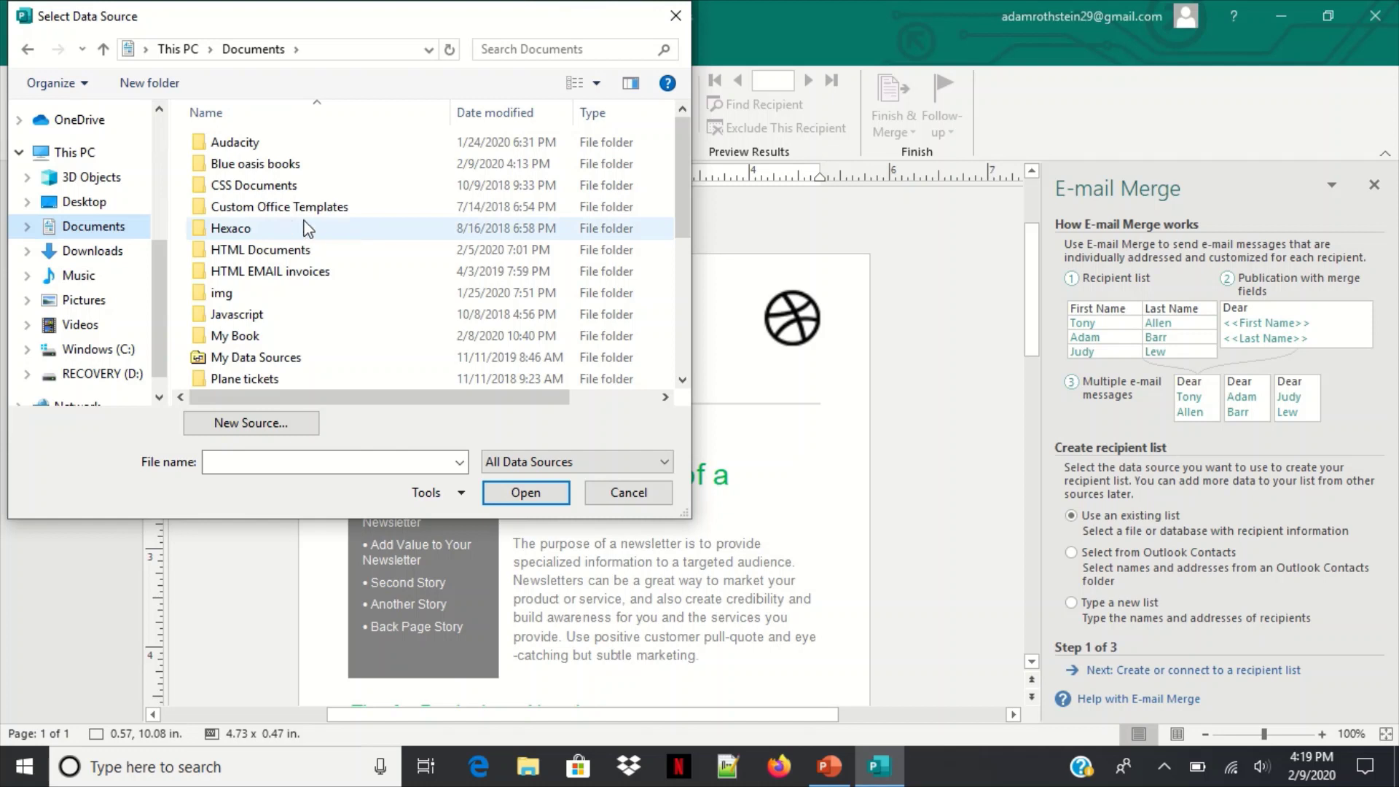
pyautogui.doubleClick(299, 164)
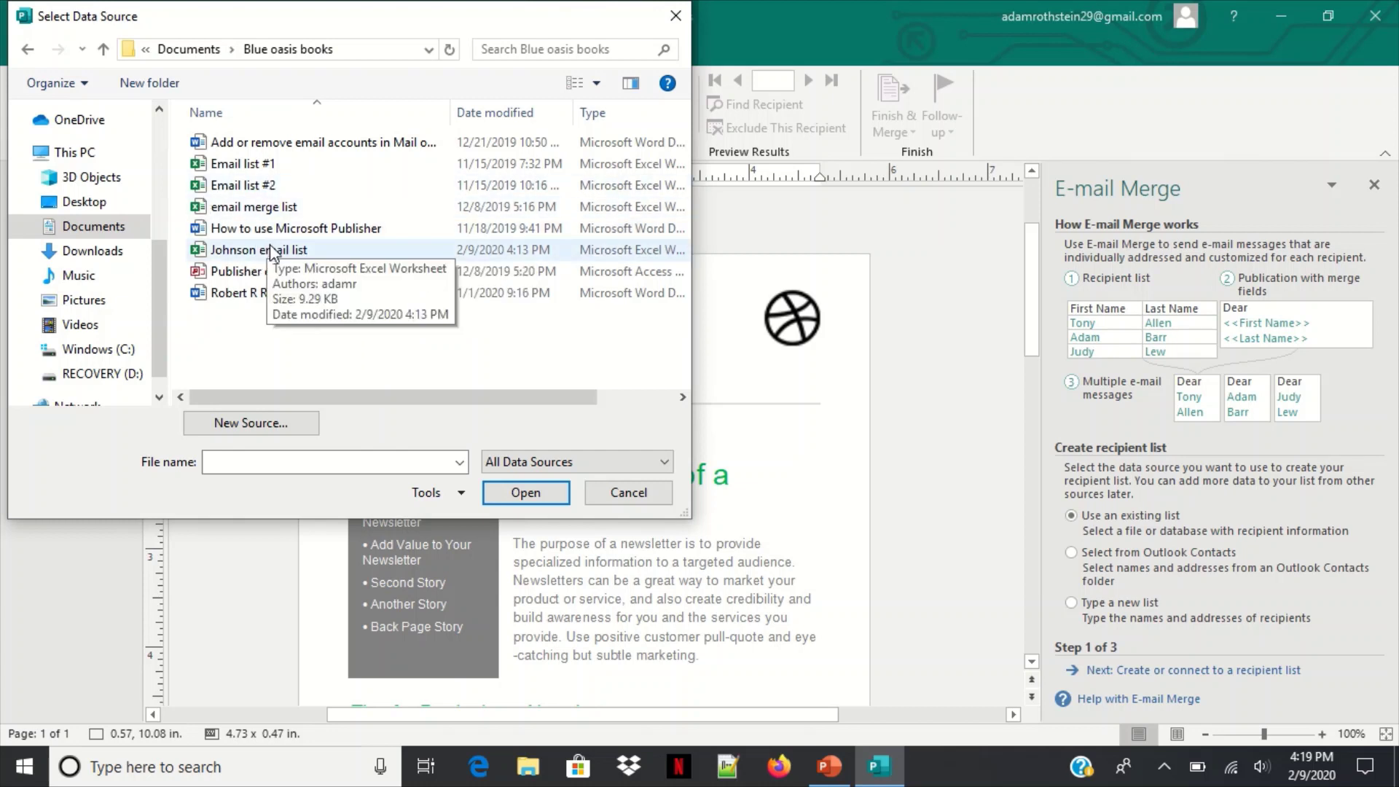
pyautogui.click(318, 261)
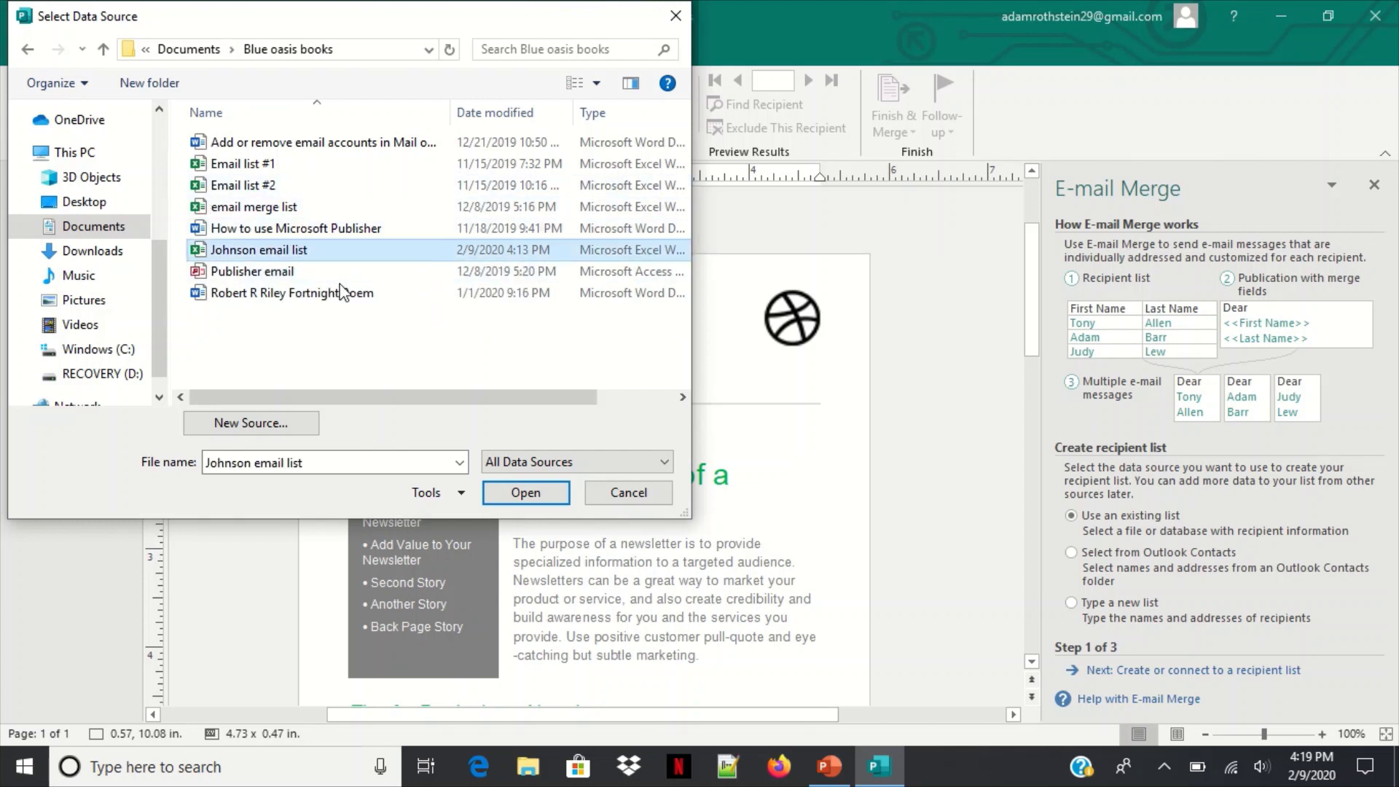
pyautogui.click(525, 494)
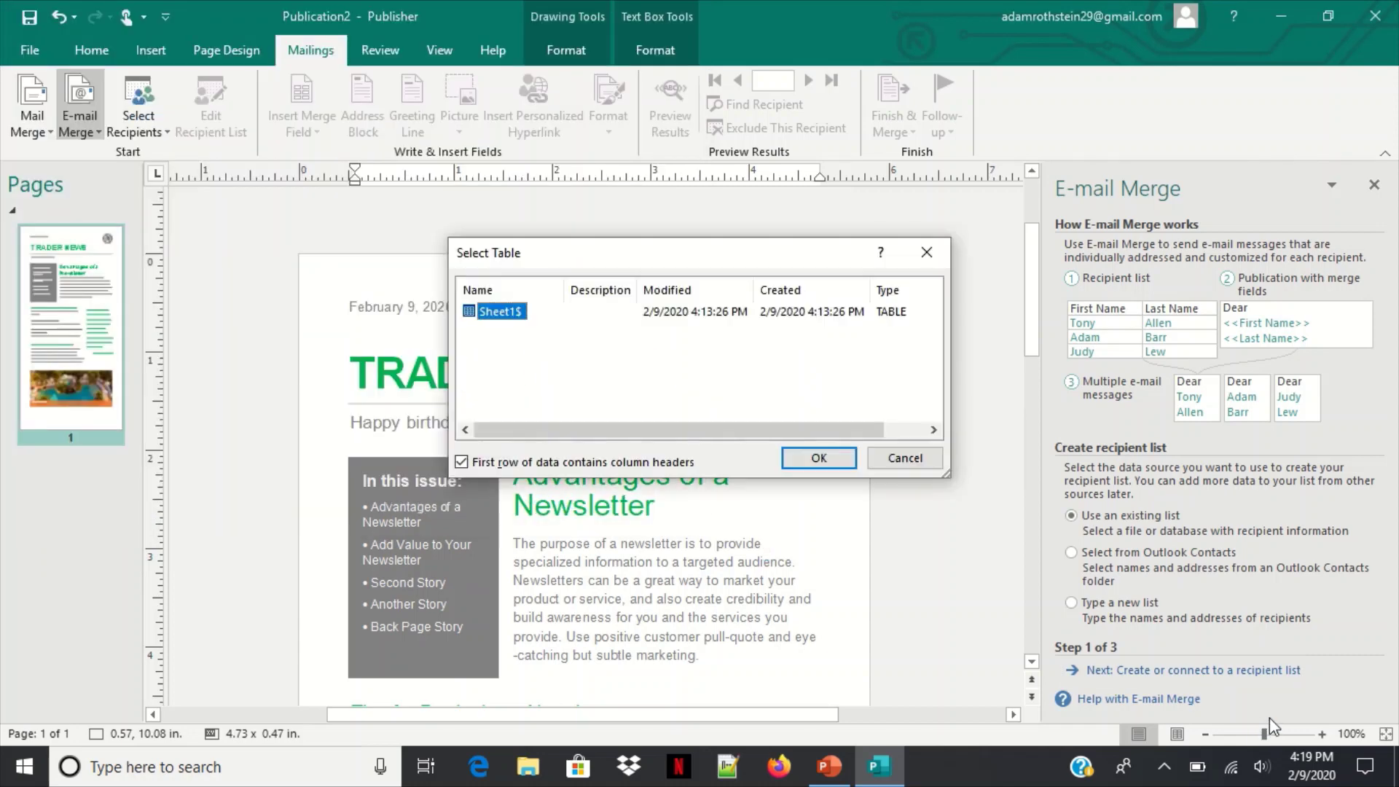
pyautogui.click(819, 458)
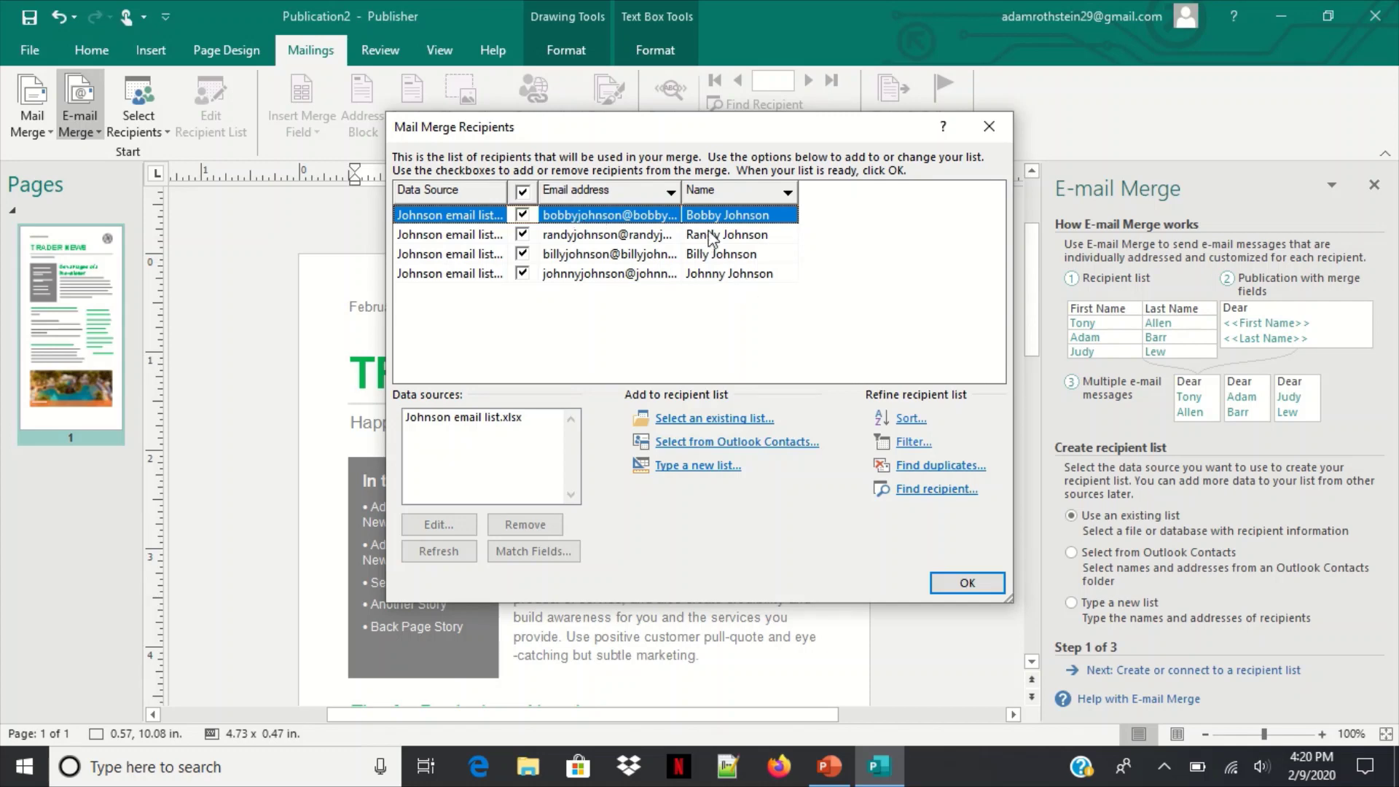
# Accept the four recipients, then insert the Name field and a comma after 'Happy birthday'.
pyautogui.click(972, 583)
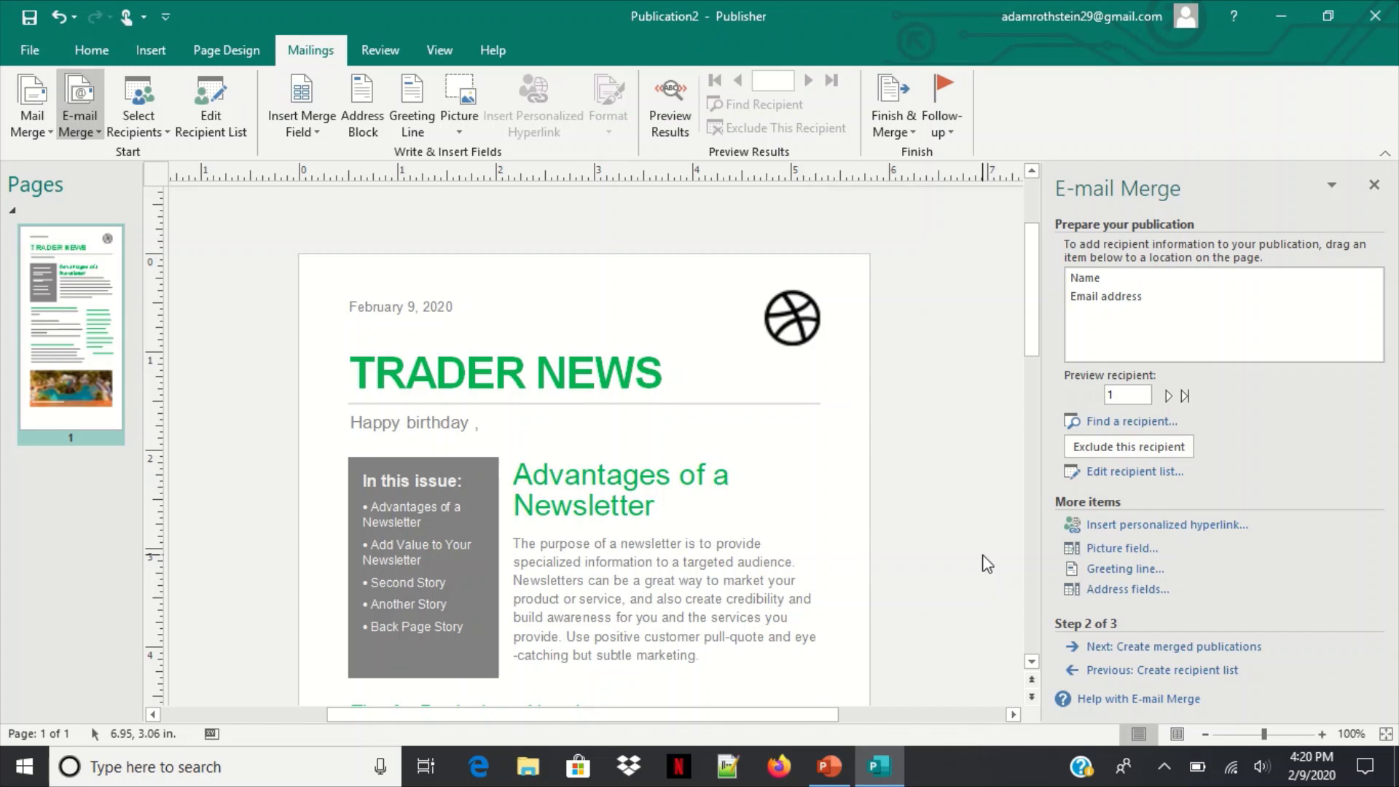
pyautogui.click(1206, 648)
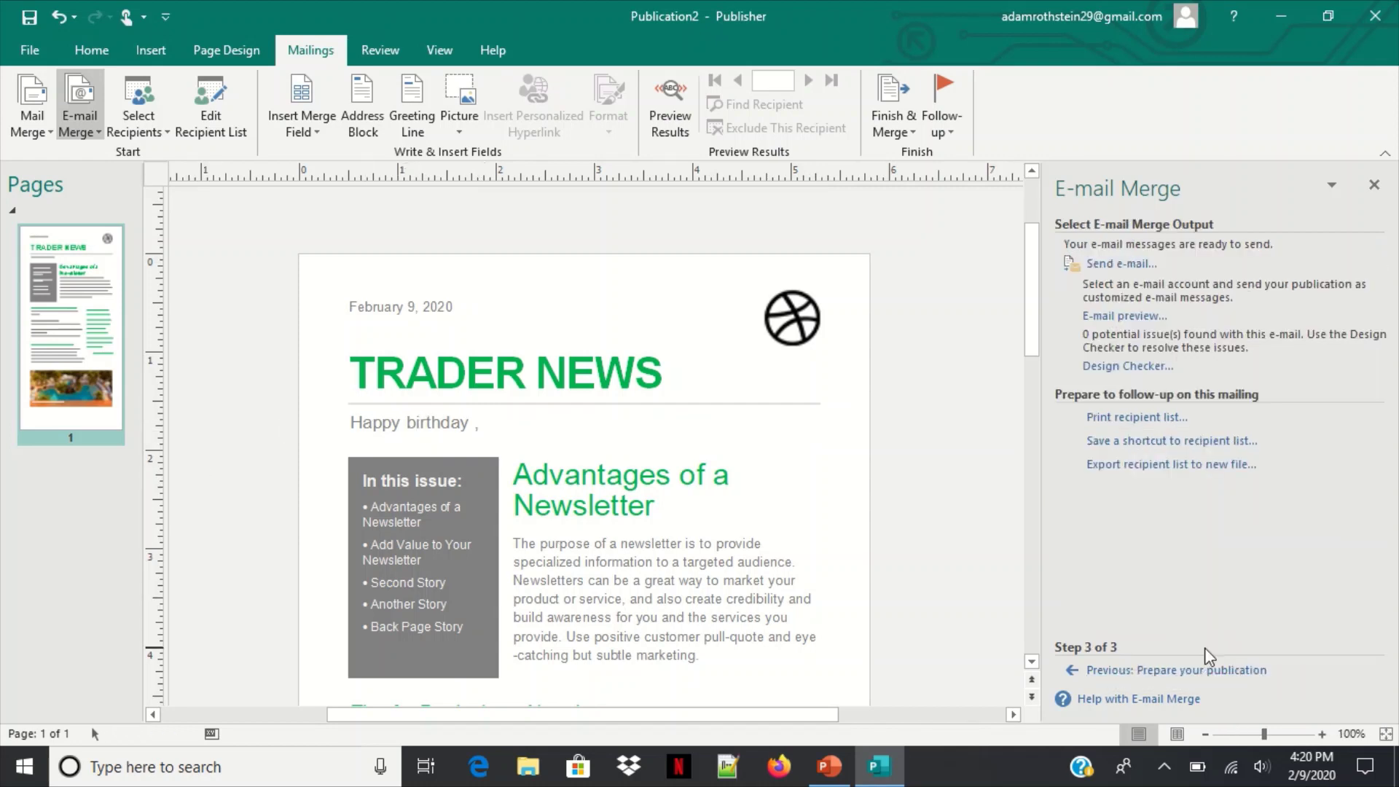
pyautogui.click(1150, 680)
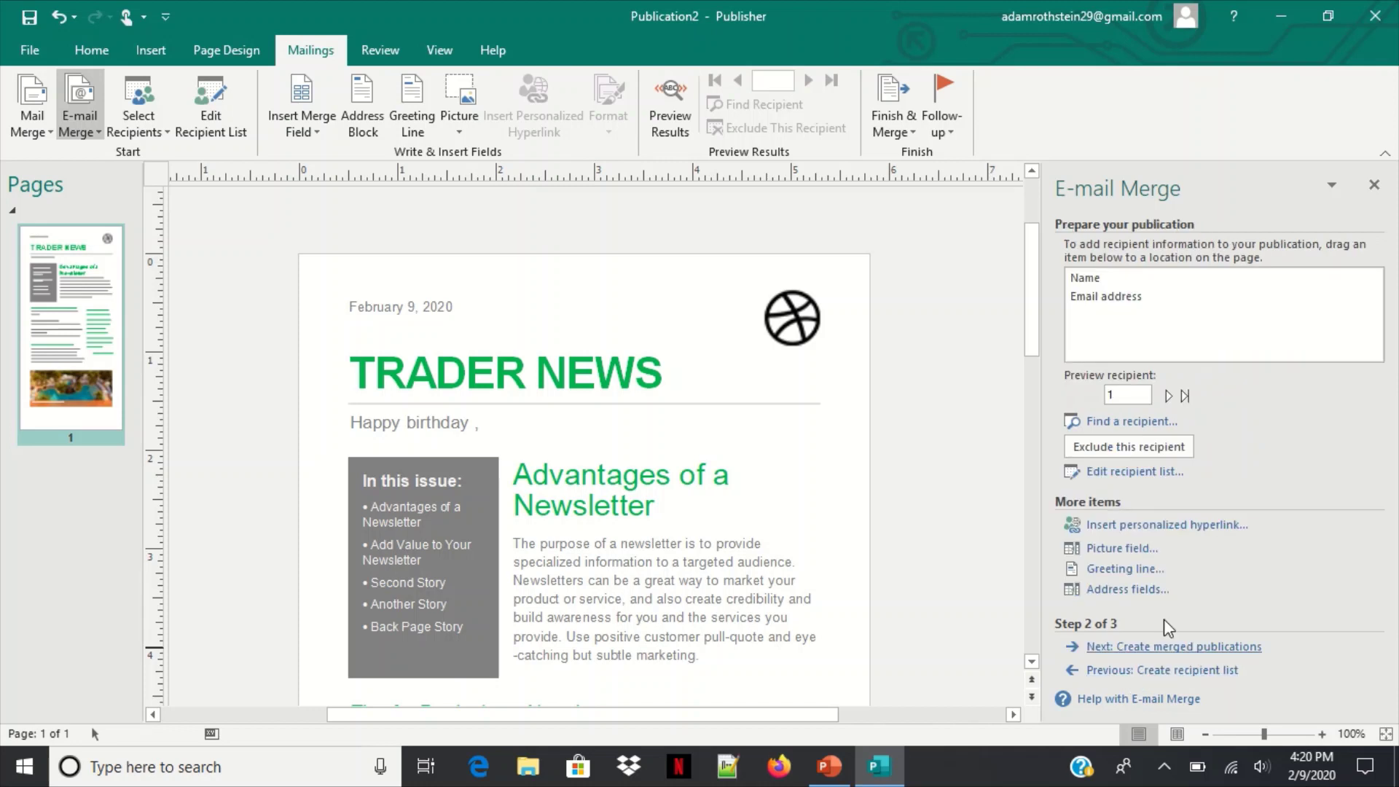
pyautogui.click(474, 423)
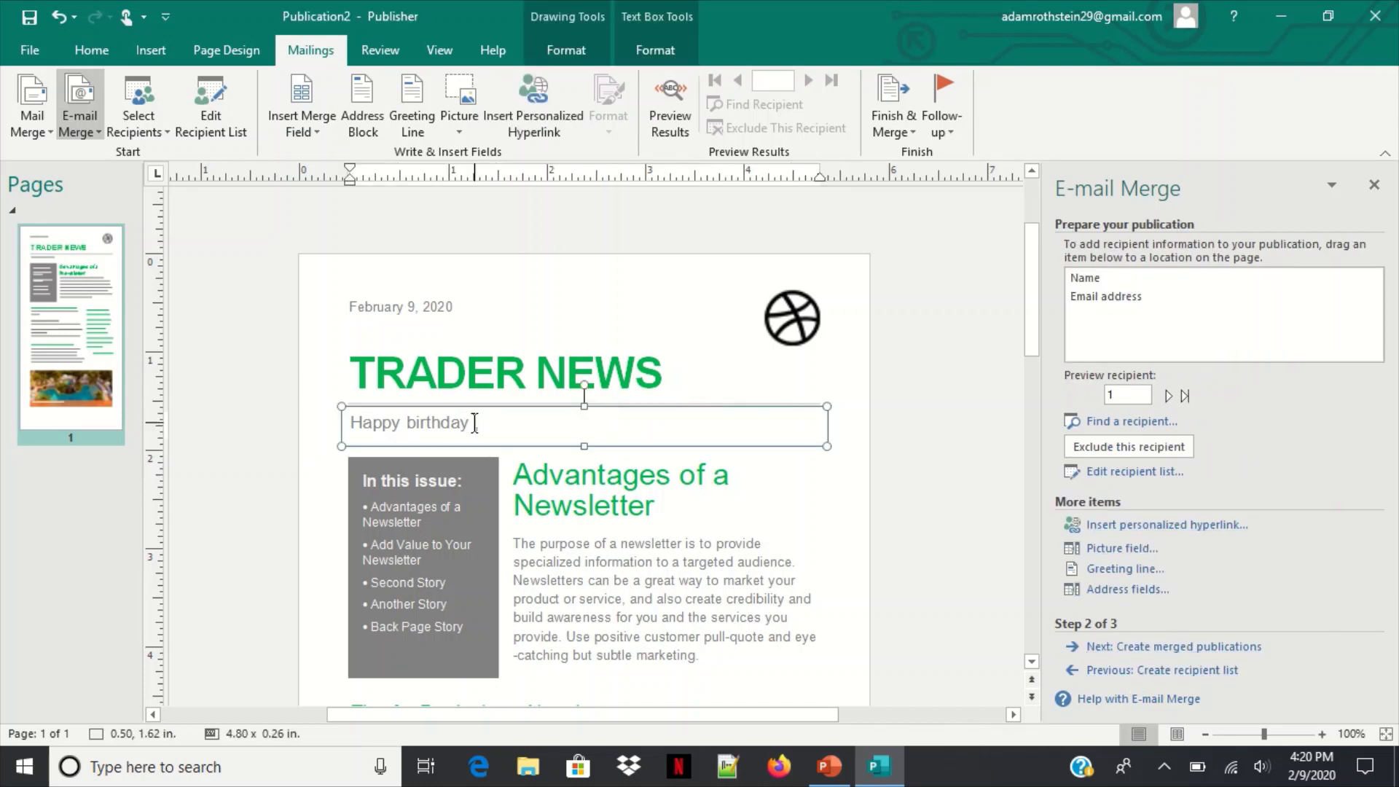
pyautogui.click(1115, 280)
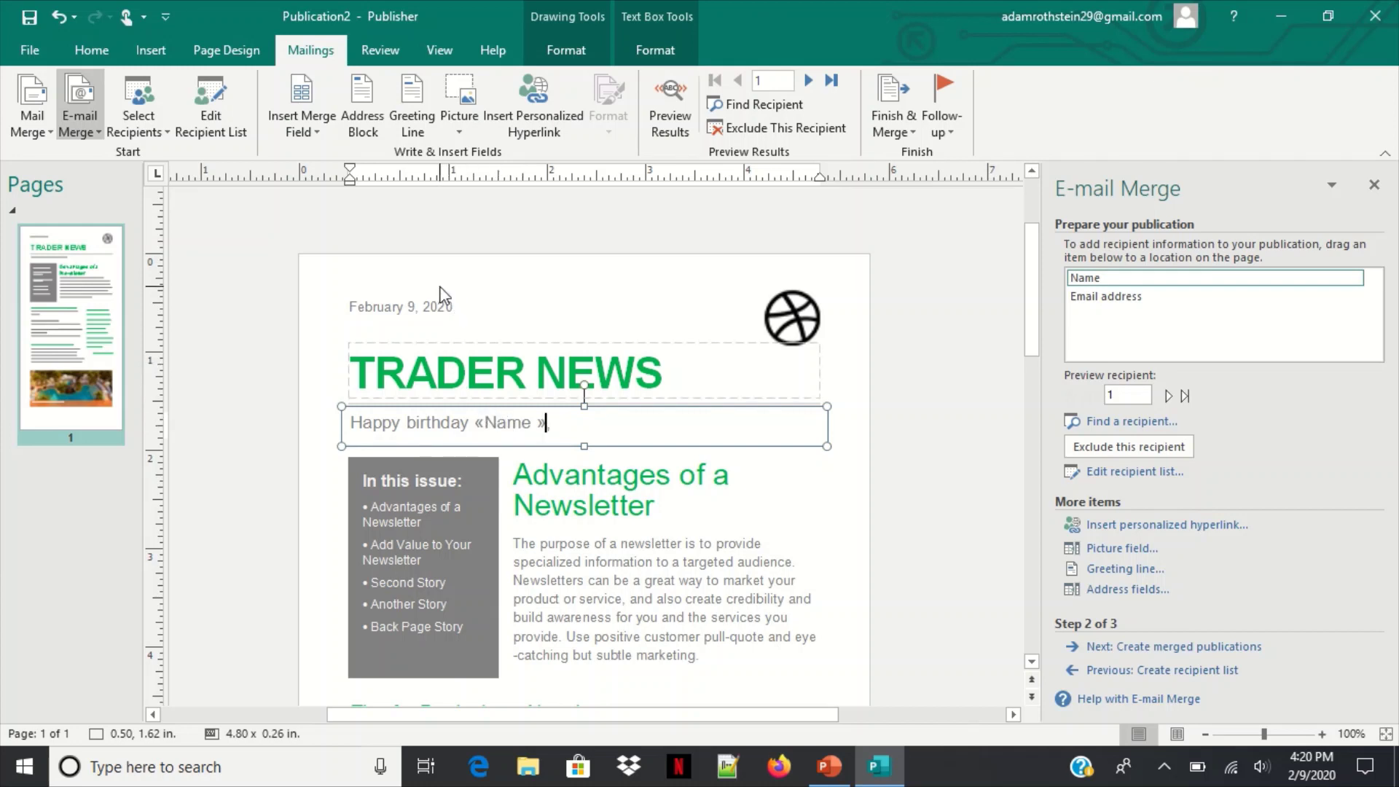
pyautogui.write(',')
# Give the merged e-mail the subject 'New Trader news' and send it to all recipients.
pyautogui.click(1145, 647)
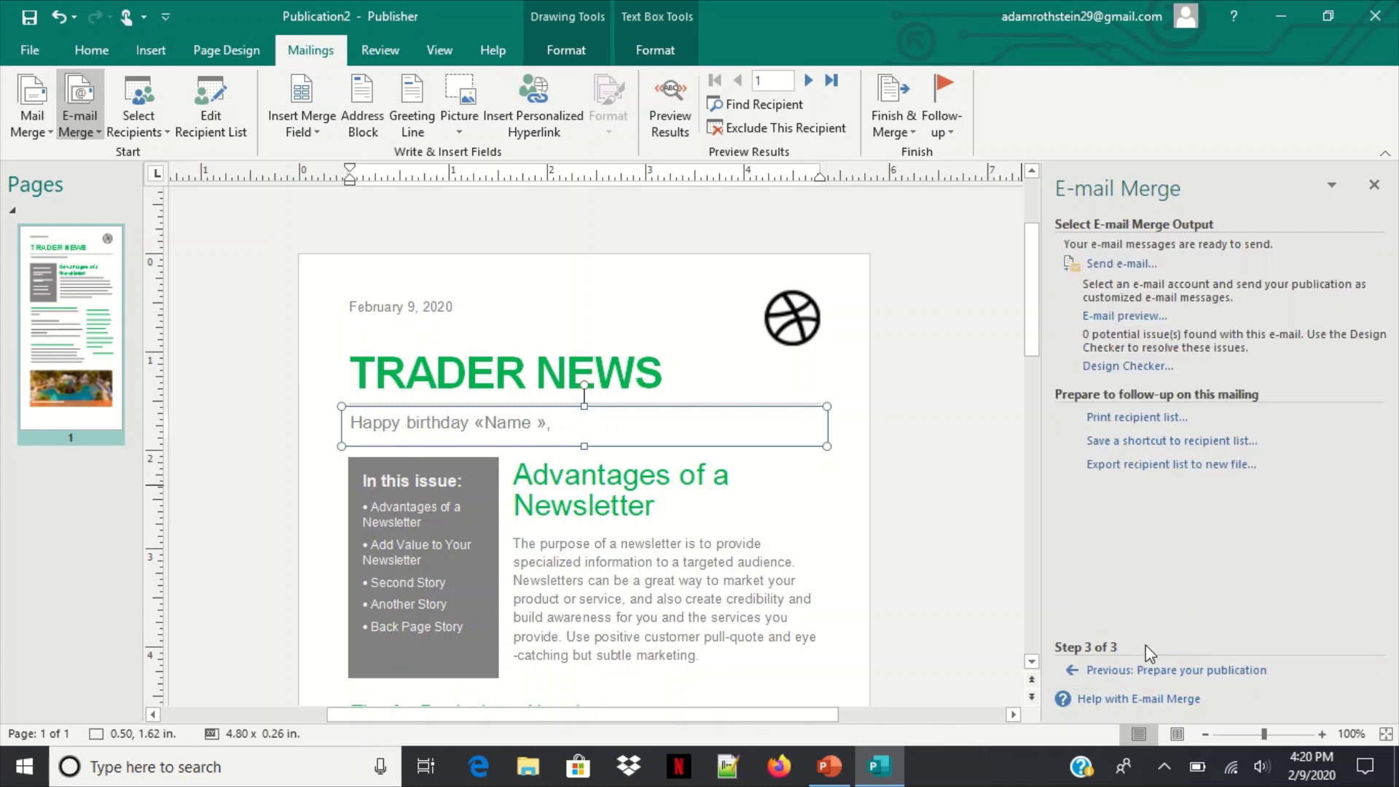
pyautogui.click(1130, 266)
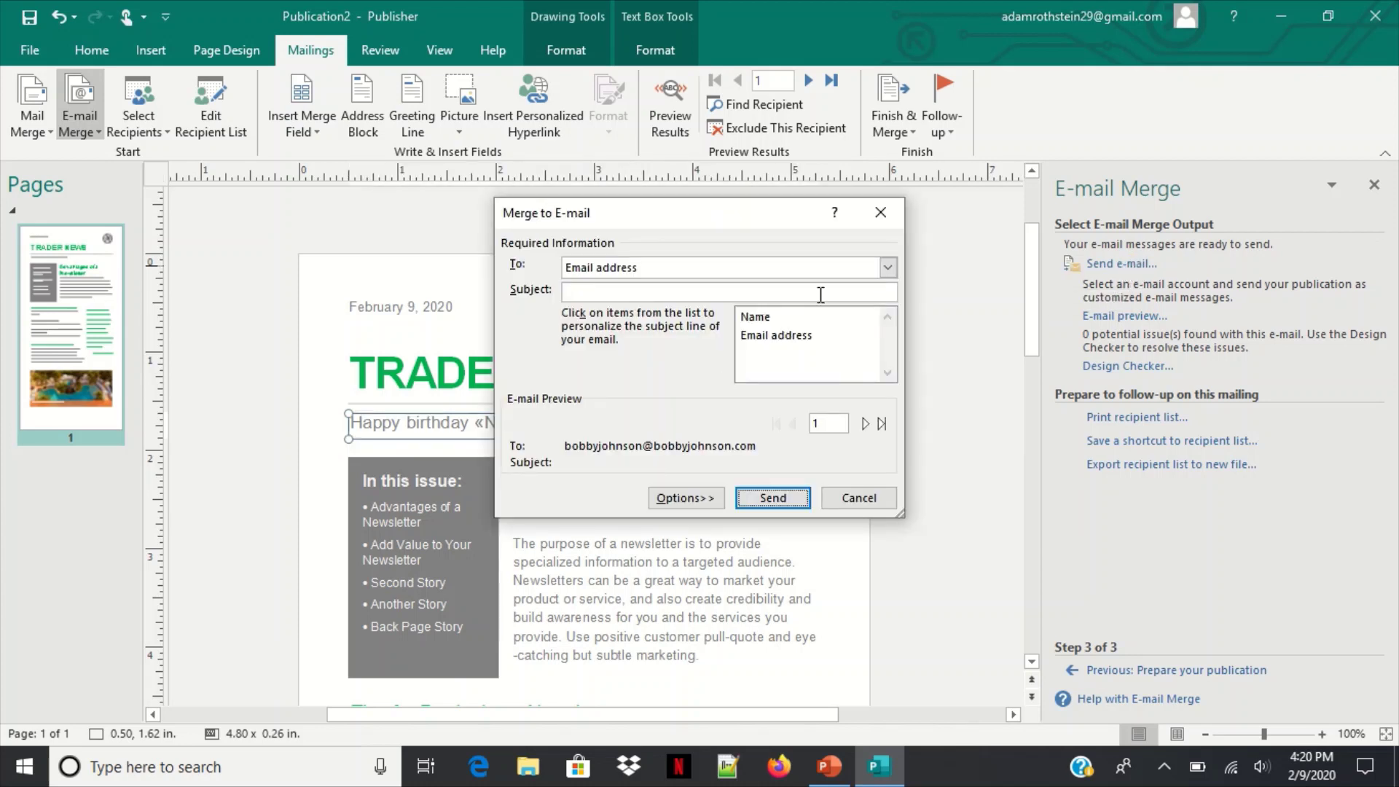
pyautogui.click(821, 294)
pyautogui.write('New T')
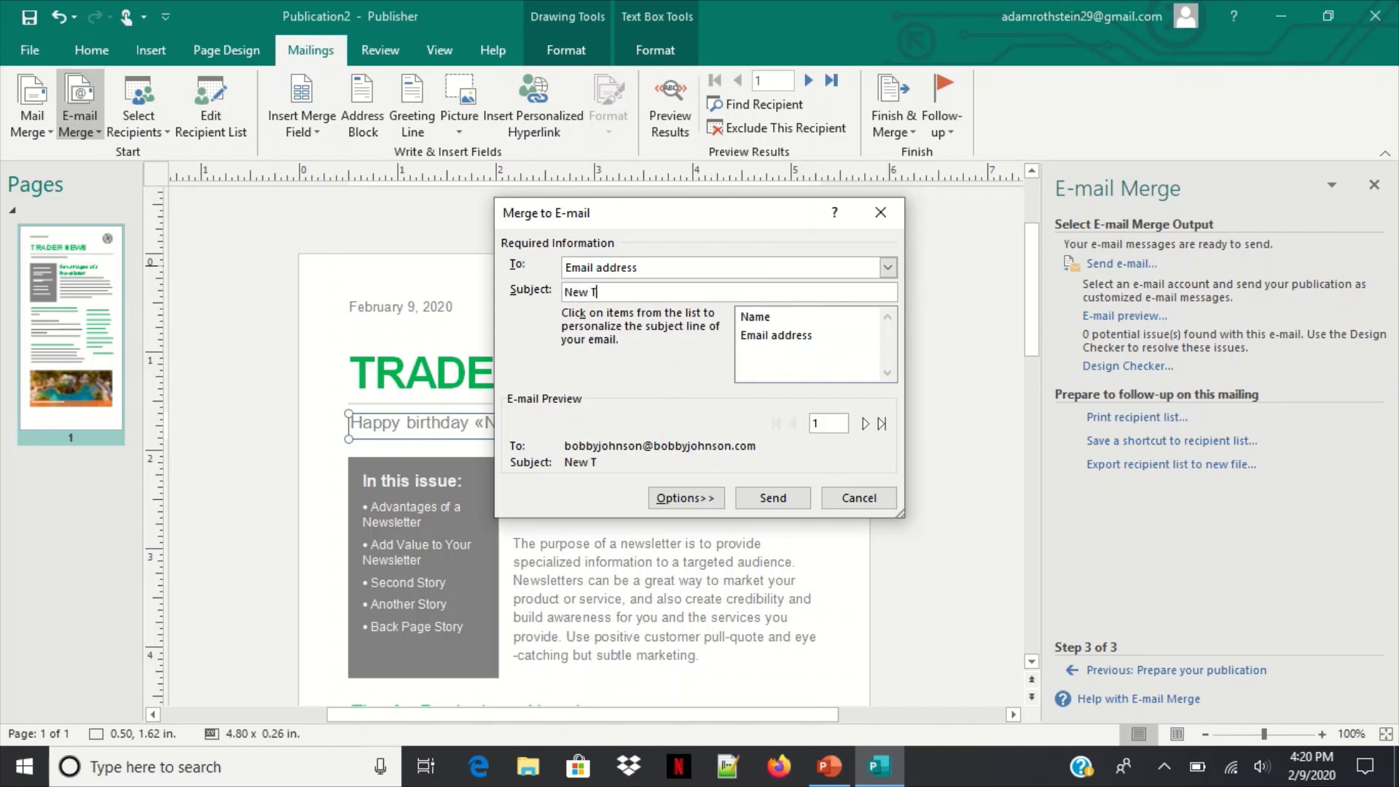
pyautogui.write('rader news')
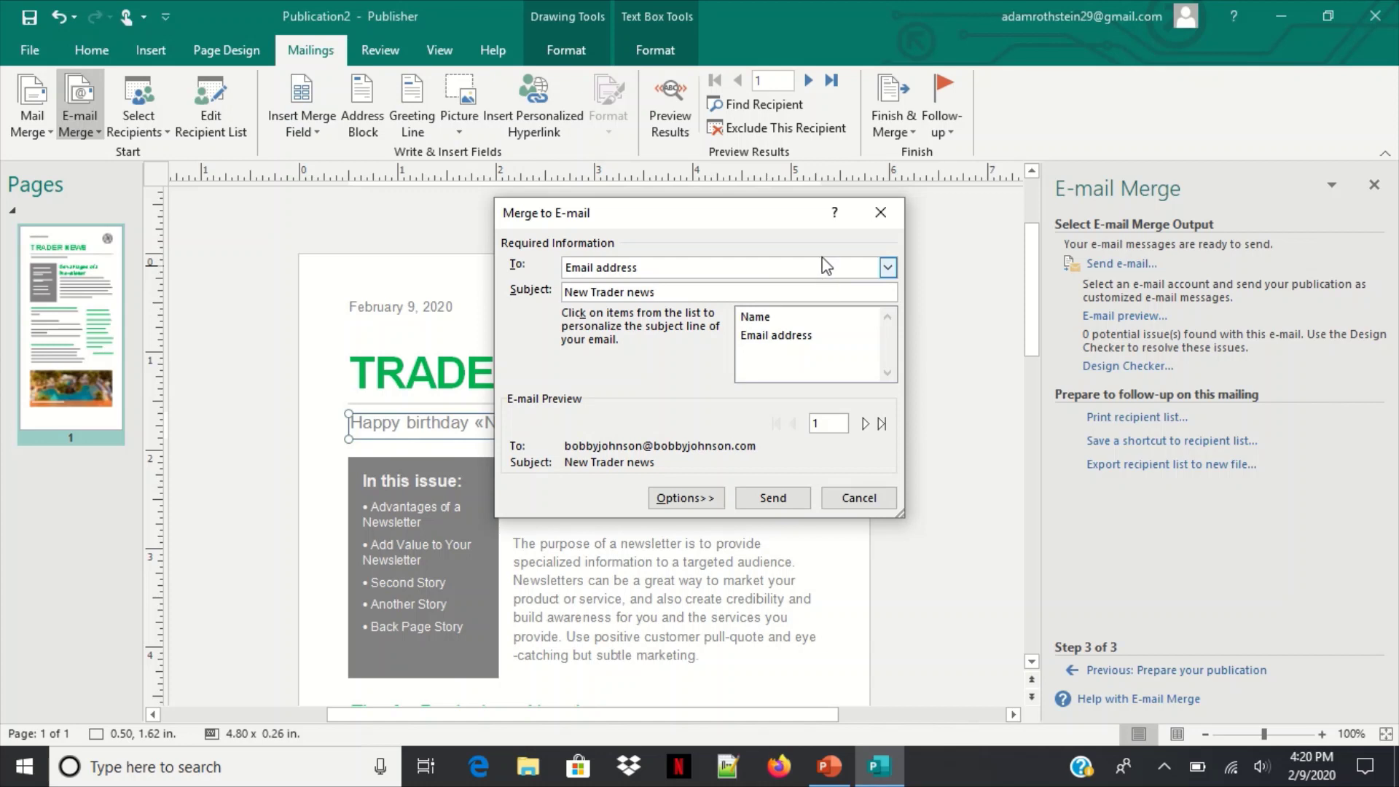
pyautogui.moveTo(833, 1)
pyautogui.click(773, 500)
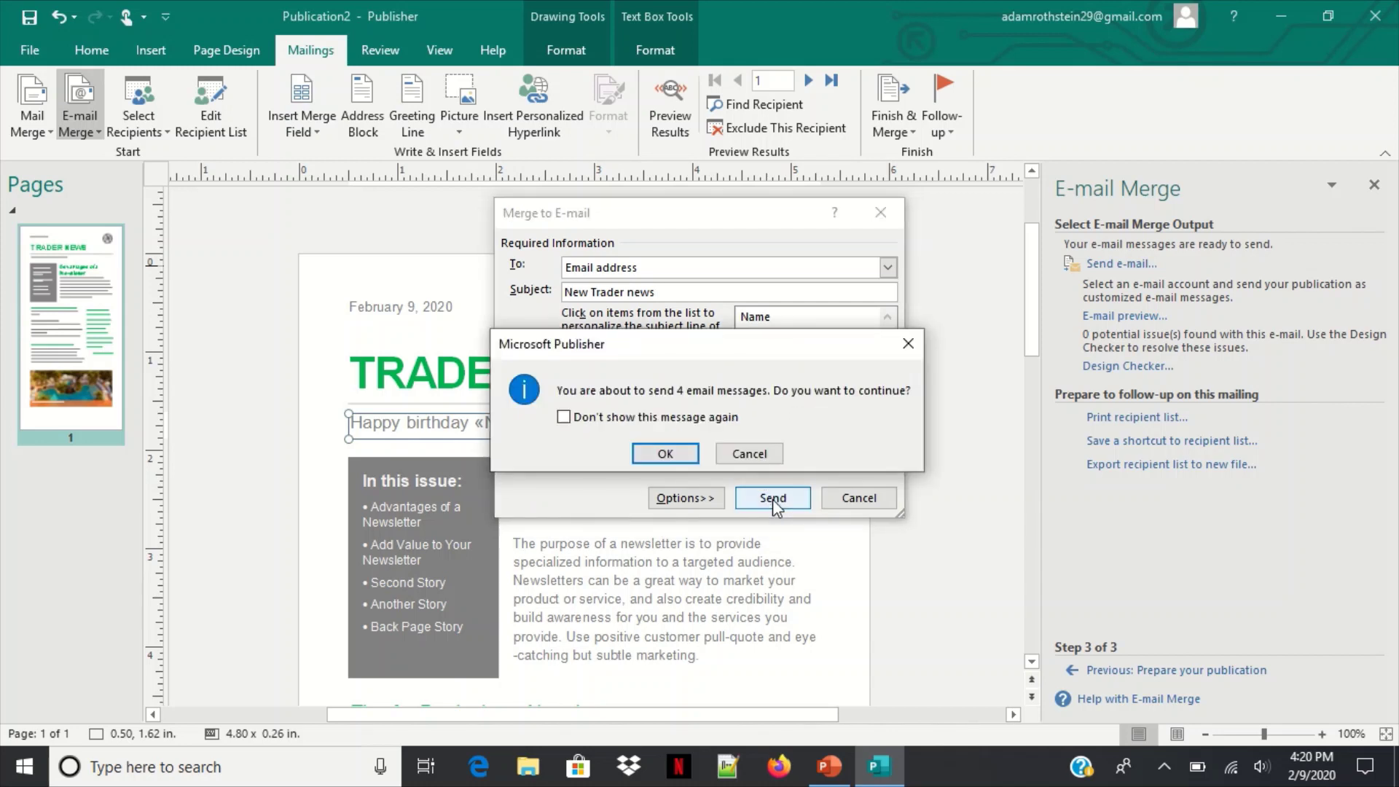
# Confirm sending the 4 merged e-mail messages and dismiss the sent notice.
pyautogui.click(674, 462)
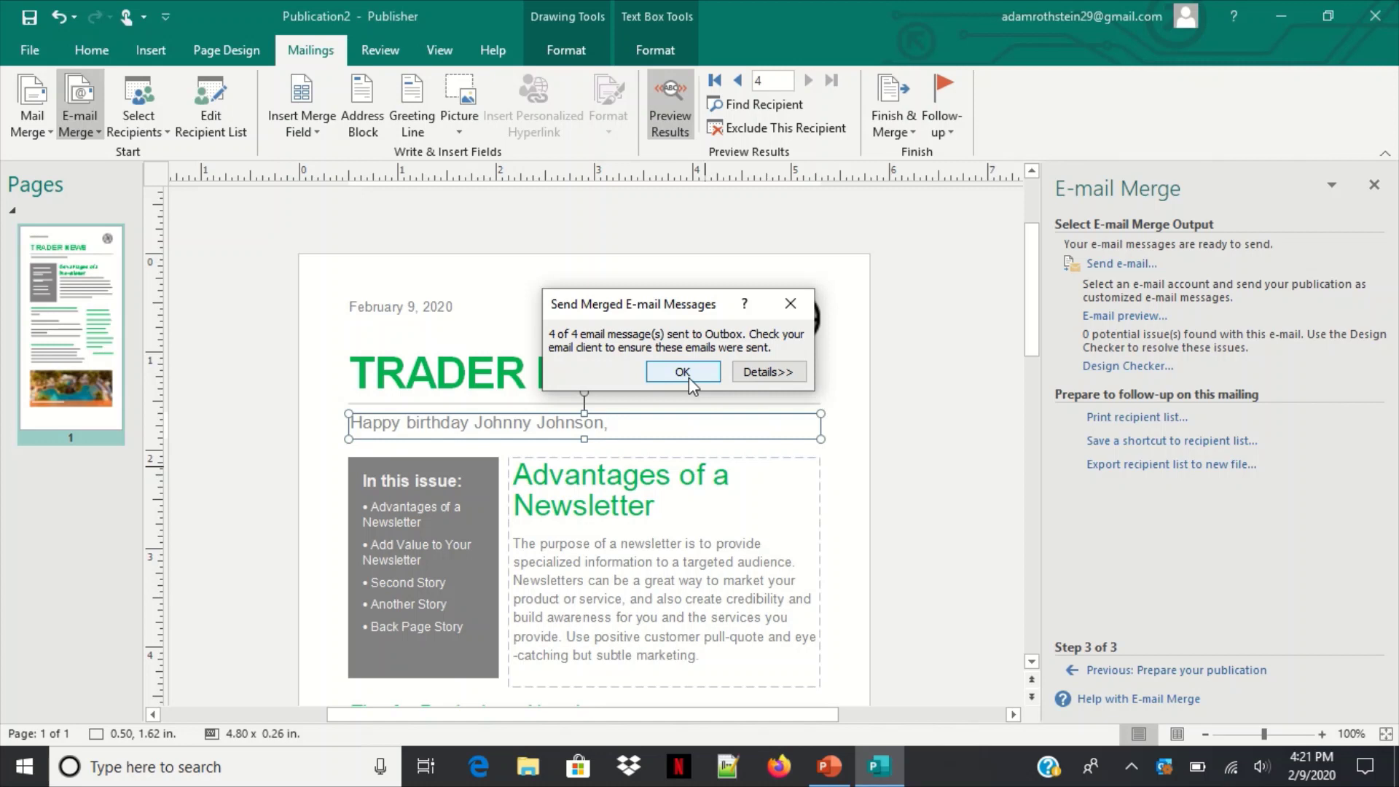
pyautogui.click(682, 373)
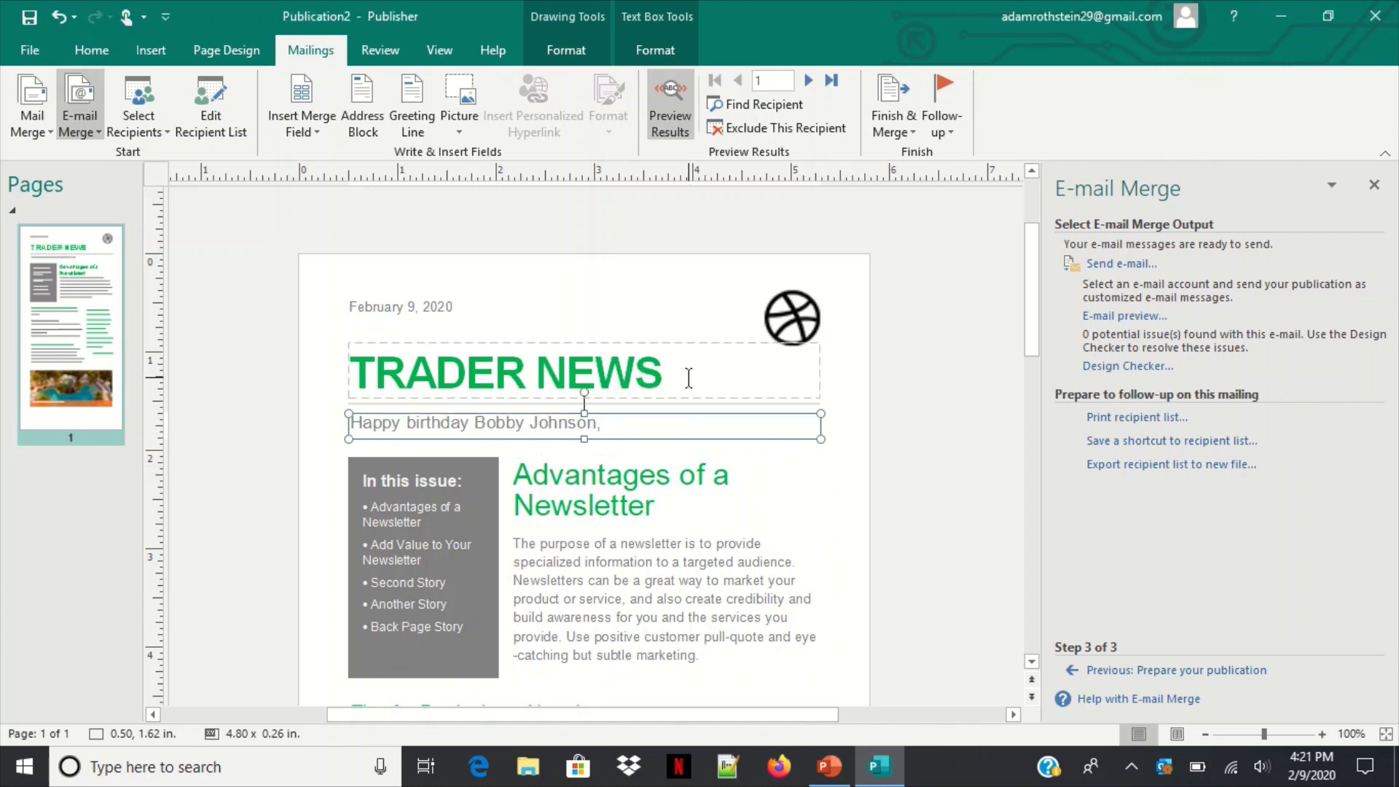